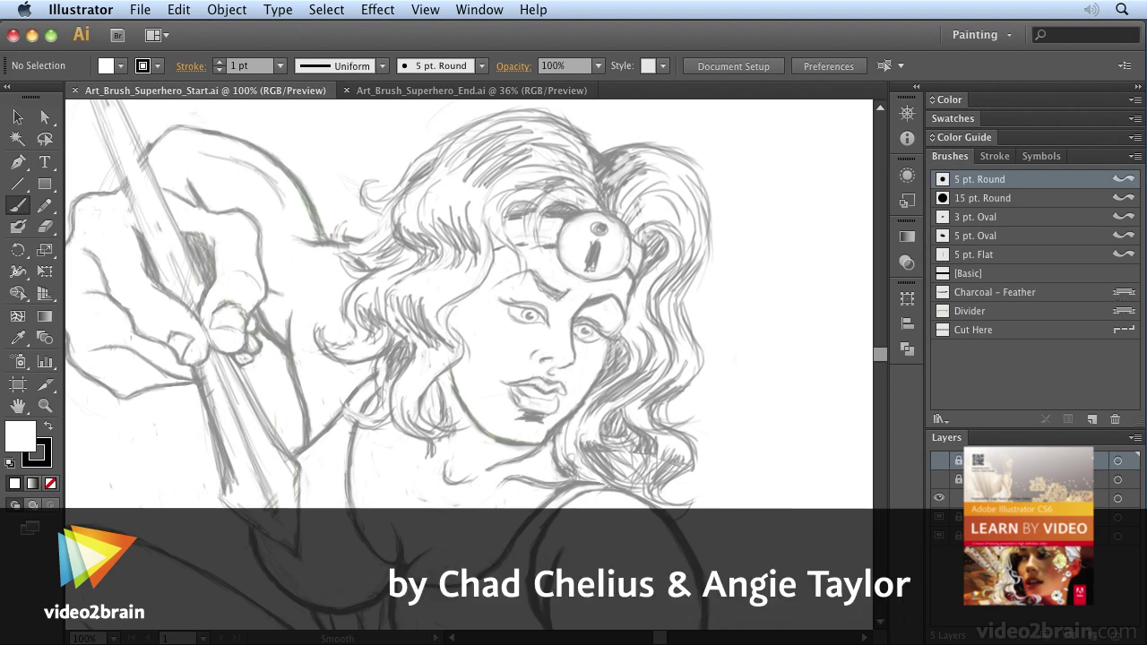
- With the Paintbrush tool chosen, briefly hide and reshow the Rough Sketch and Head layers, then target Line work
click(15, 208)
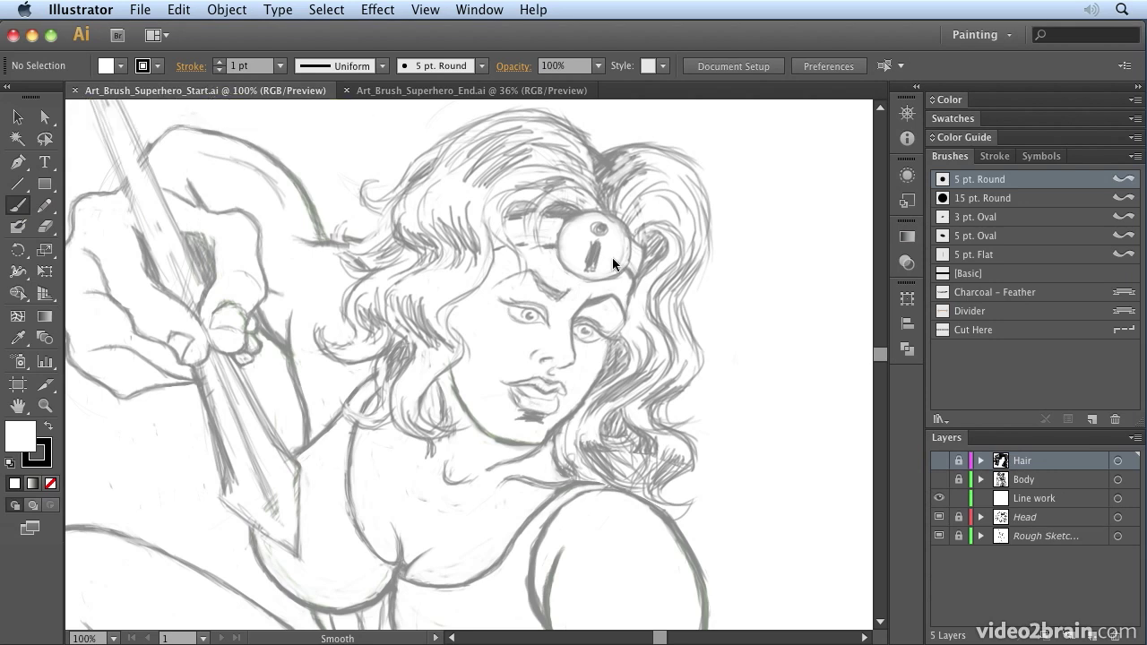
click(938, 535)
click(939, 535)
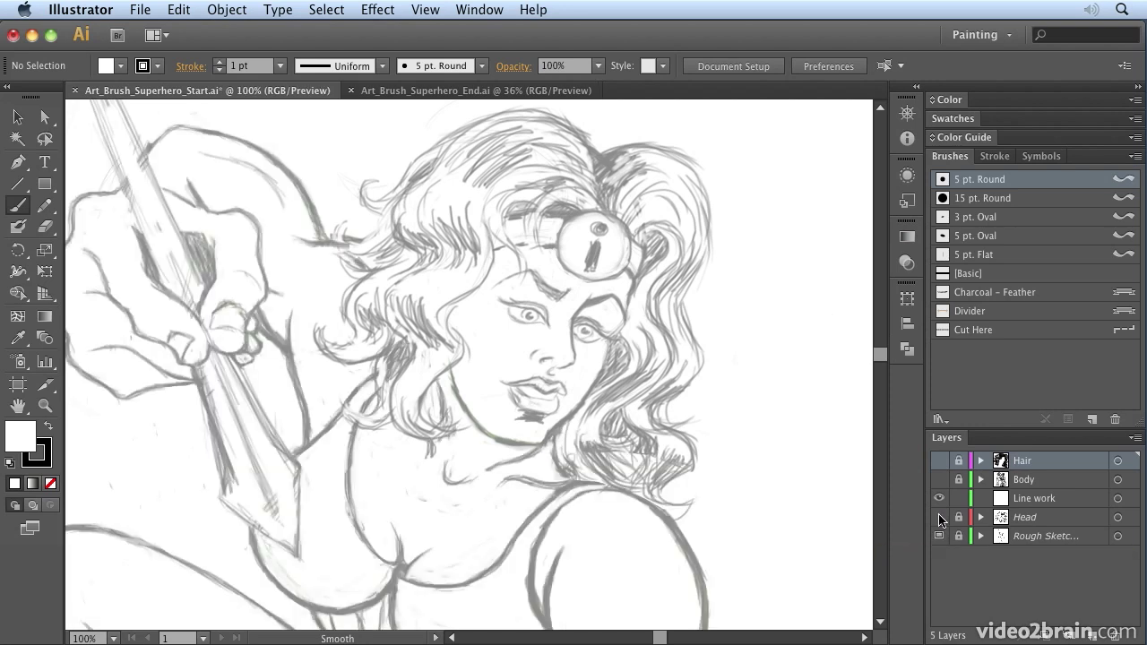
click(939, 517)
click(939, 516)
click(1047, 503)
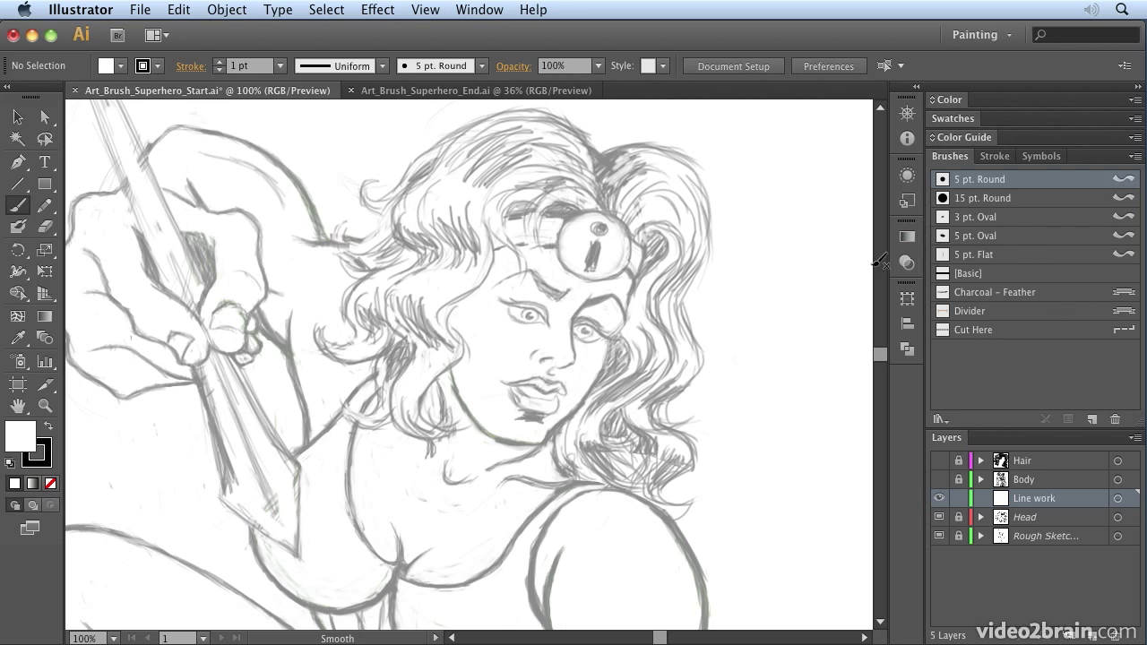
- Paint an S-shaped Charcoal – Feather stroke right of the hair and select it
click(985, 296)
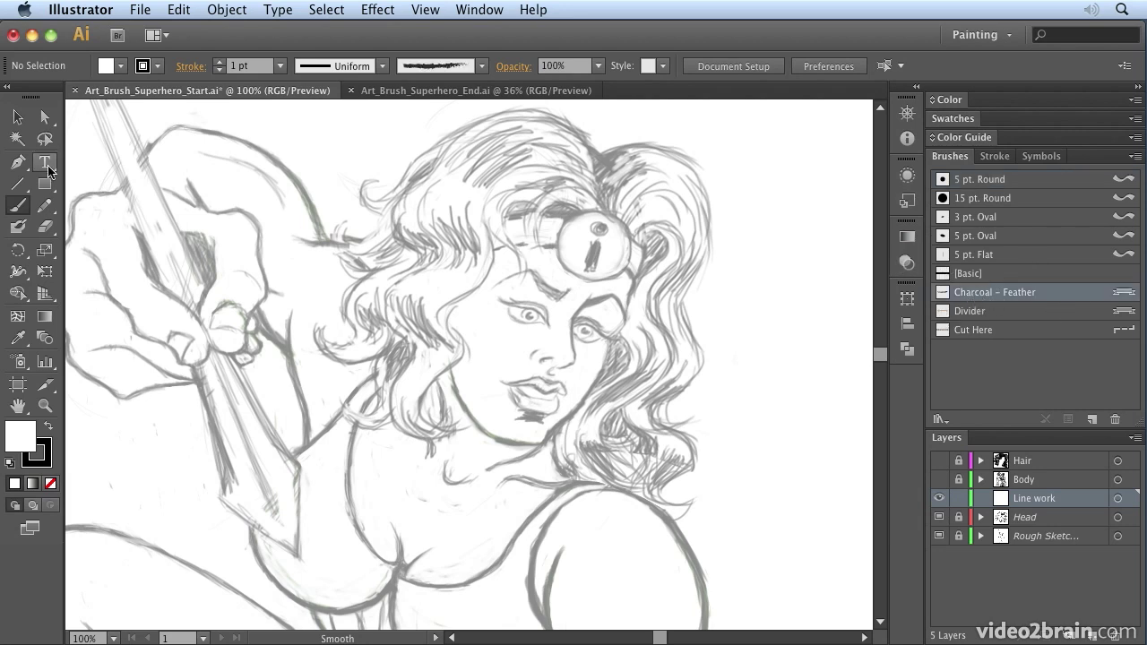
mouse_move(782, 149)
mouse_down()
mouse_move(725, 210)
mouse_move(787, 271)
mouse_move(798, 324)
mouse_move(745, 428)
mouse_up()
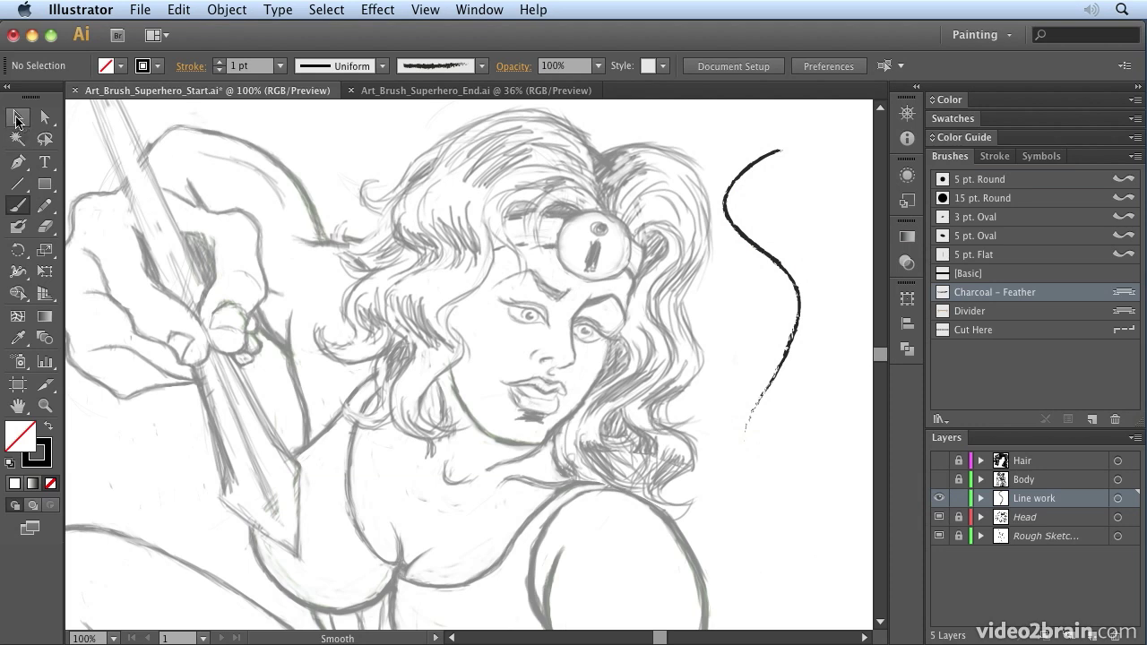
key(v)
click(781, 274)
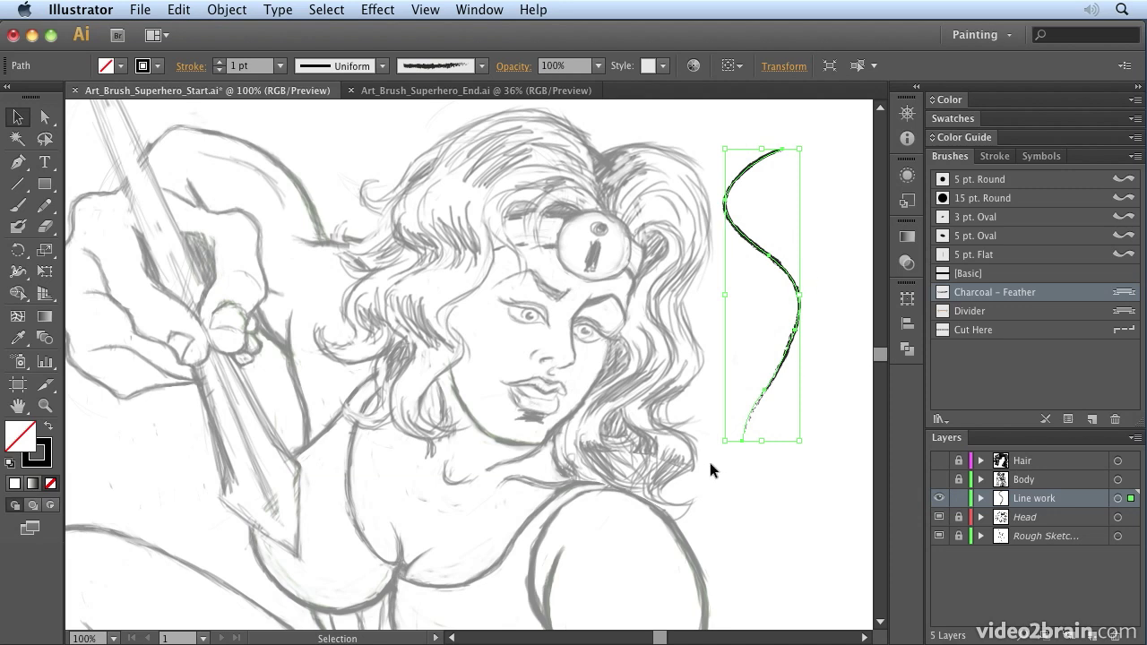
- Set Charcoal – Feather to a Fixed 587% width with Preview on, and apply it to the existing stroke
double_click(941, 301)
mouse_move(829, 76)
mouse_down()
mouse_move(354, 79)
mouse_move(384, 77)
mouse_up()
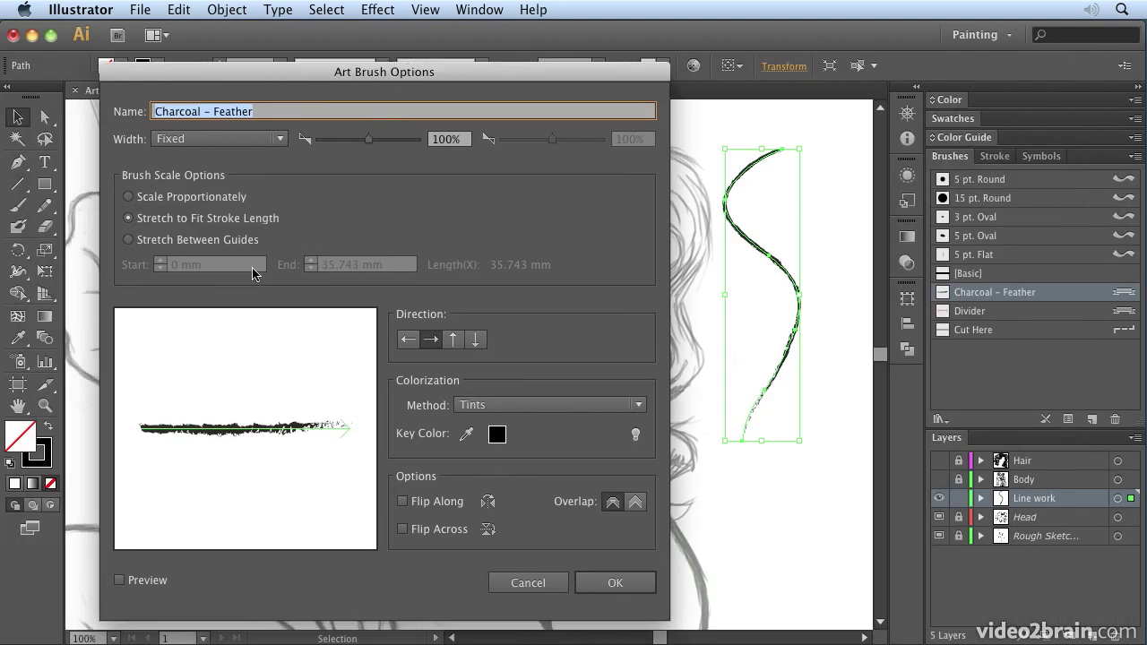
click(243, 140)
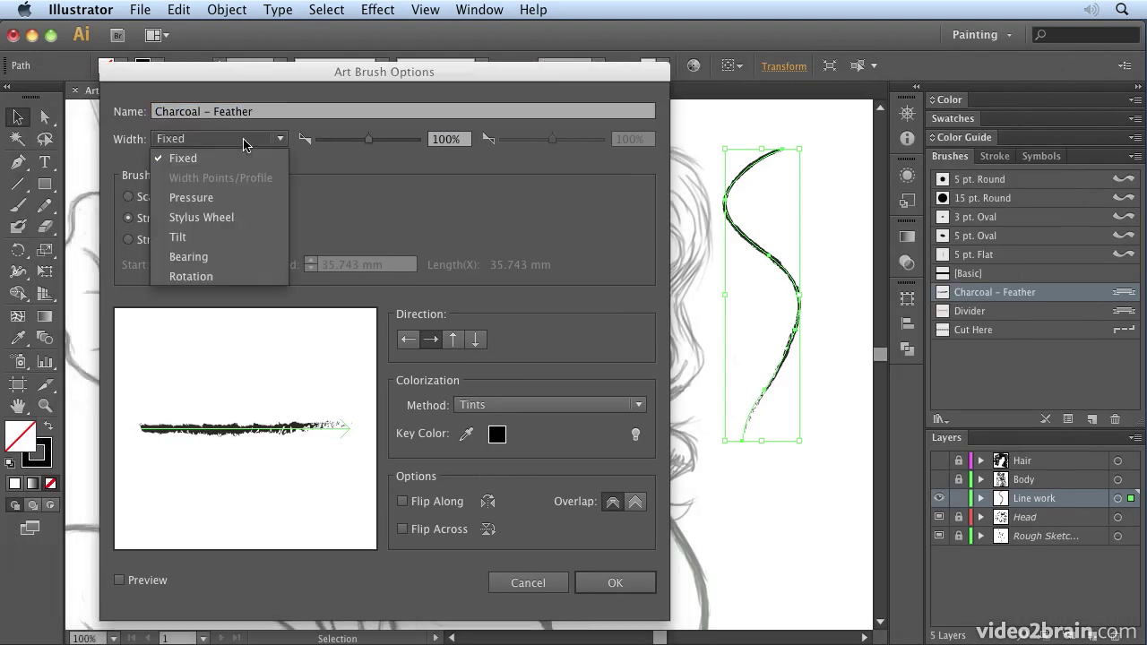
click(244, 156)
mouse_move(370, 143)
mouse_down()
mouse_move(409, 146)
mouse_move(385, 146)
mouse_move(400, 143)
mouse_up()
click(120, 581)
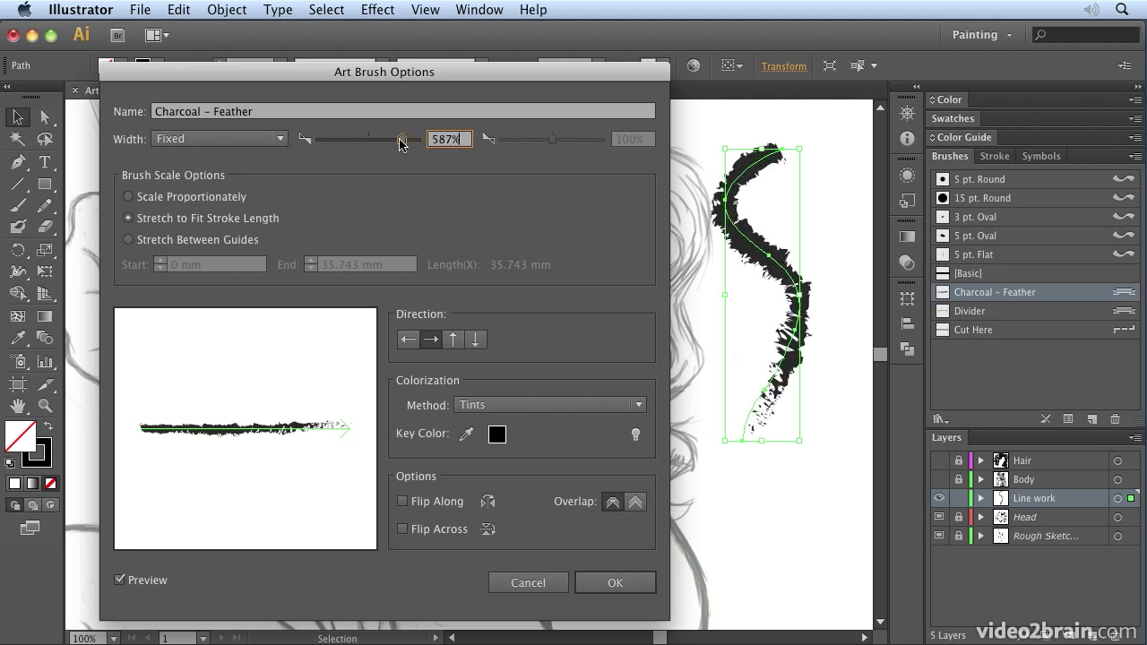
click(239, 142)
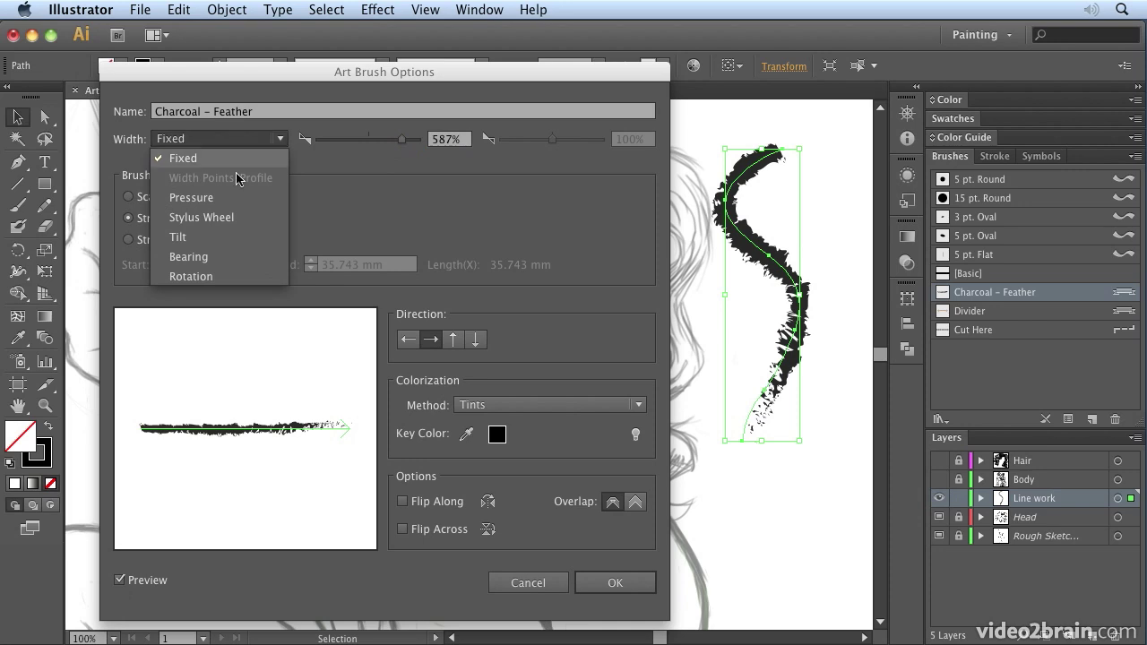
click(232, 158)
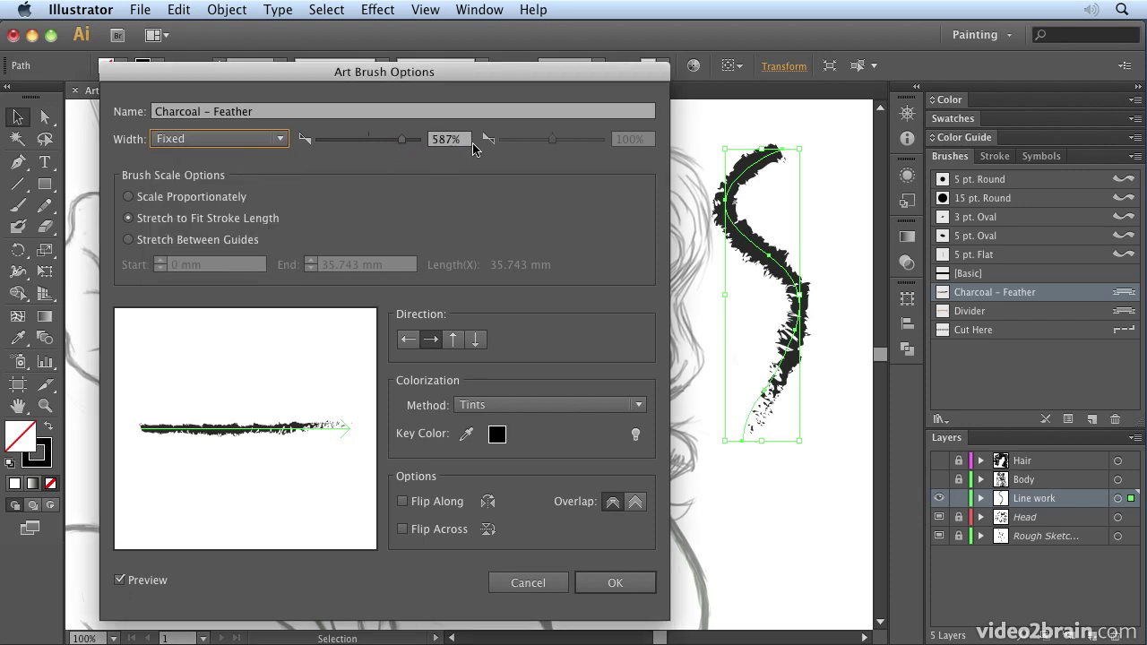
click(619, 582)
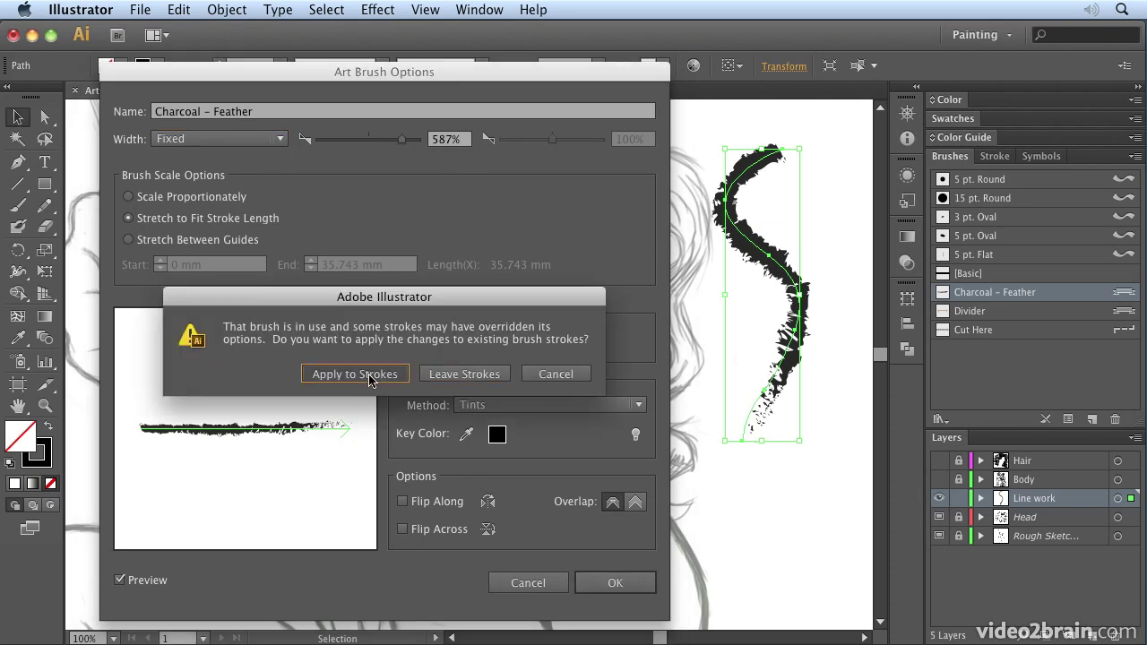
click(370, 377)
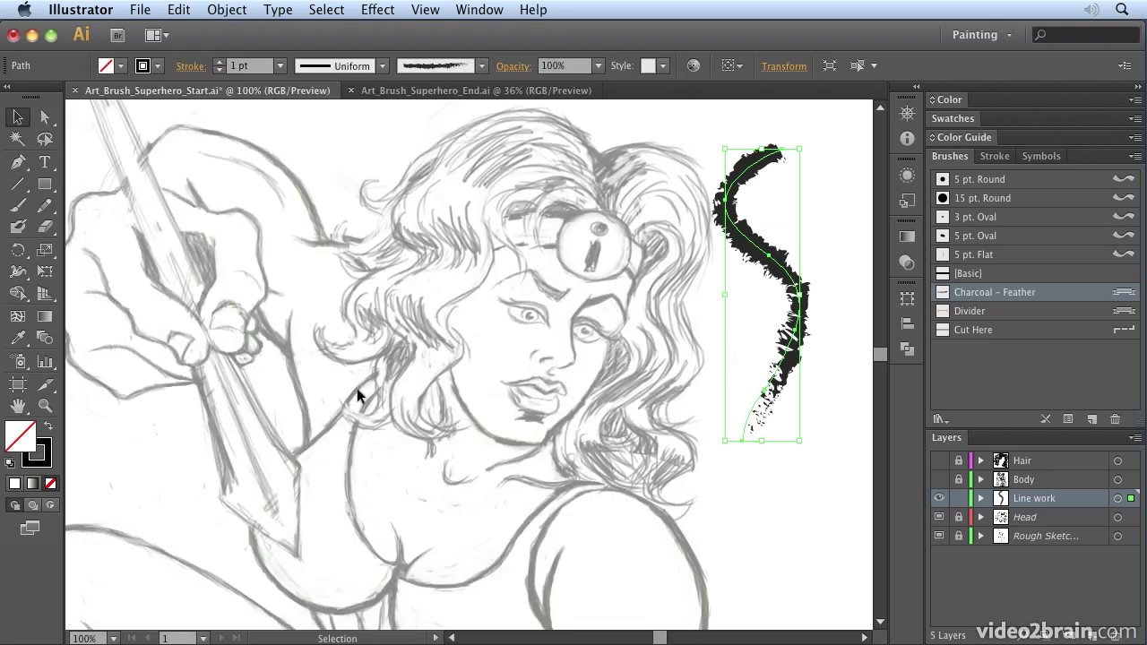
- Drag the charcoal stroke's anchors with Direct Selection to make it taller and wavier
click(45, 117)
click(770, 257)
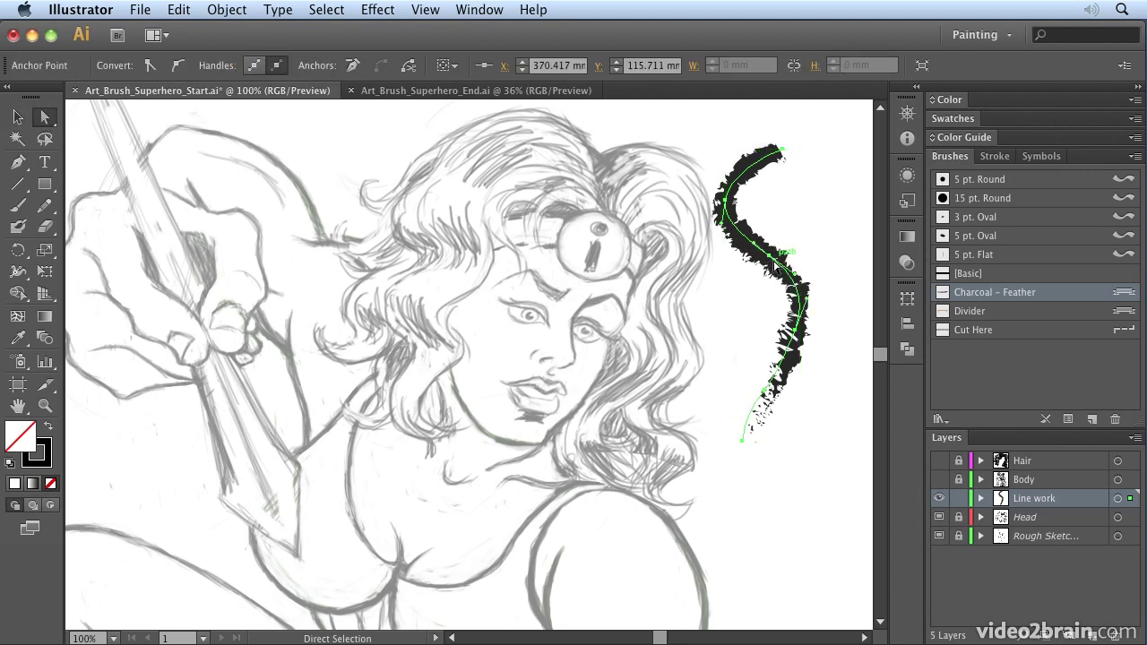
mouse_move(755, 243)
mouse_down()
mouse_move(773, 251)
mouse_move(741, 283)
mouse_up()
drag(781, 149, 761, 124)
drag(730, 200, 797, 207)
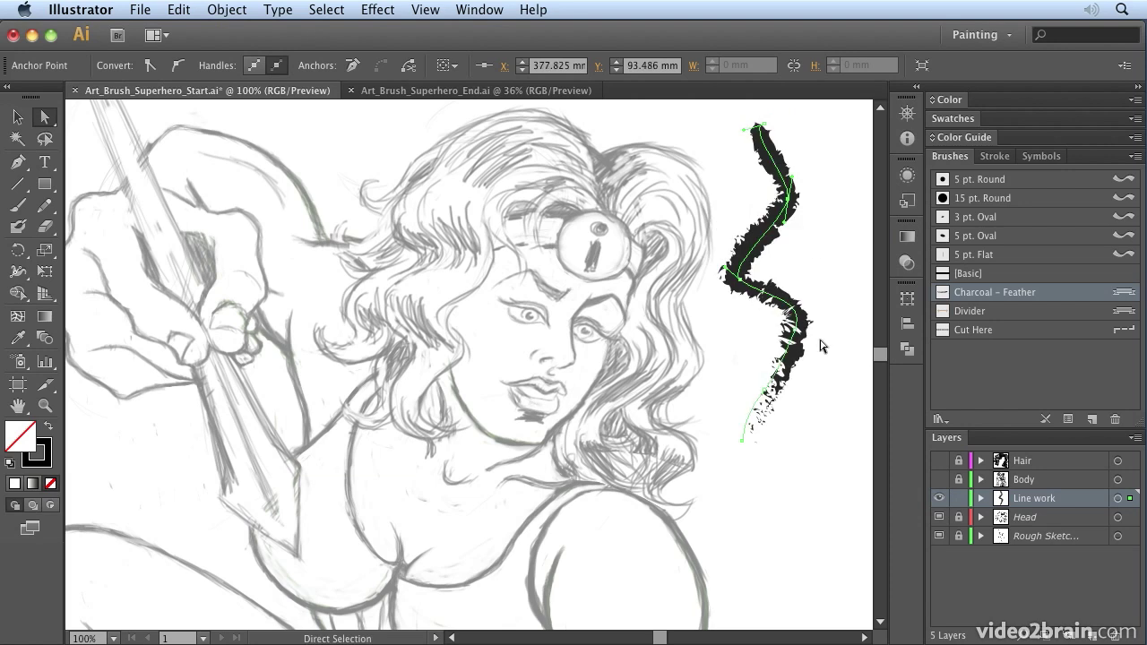
mouse_move(807, 322)
mouse_down()
mouse_move(749, 320)
mouse_move(755, 350)
mouse_up()
mouse_move(741, 439)
mouse_down()
mouse_move(758, 444)
mouse_move(755, 478)
mouse_up()
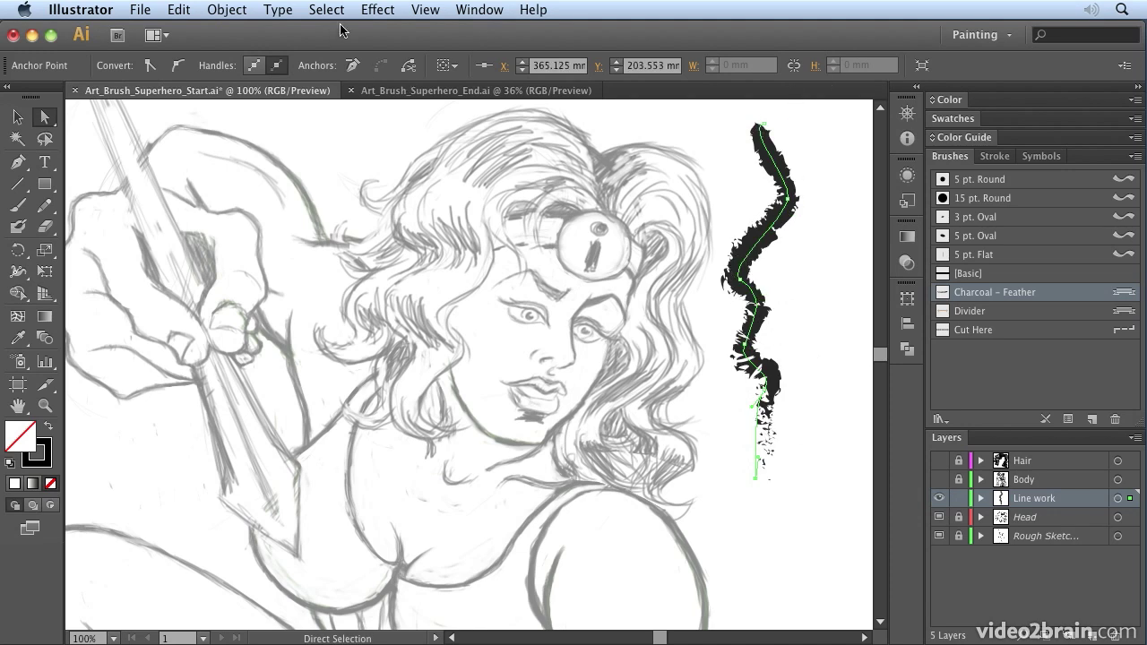
- Check the reshaped stroke in Outline view, then return to Preview
click(415, 10)
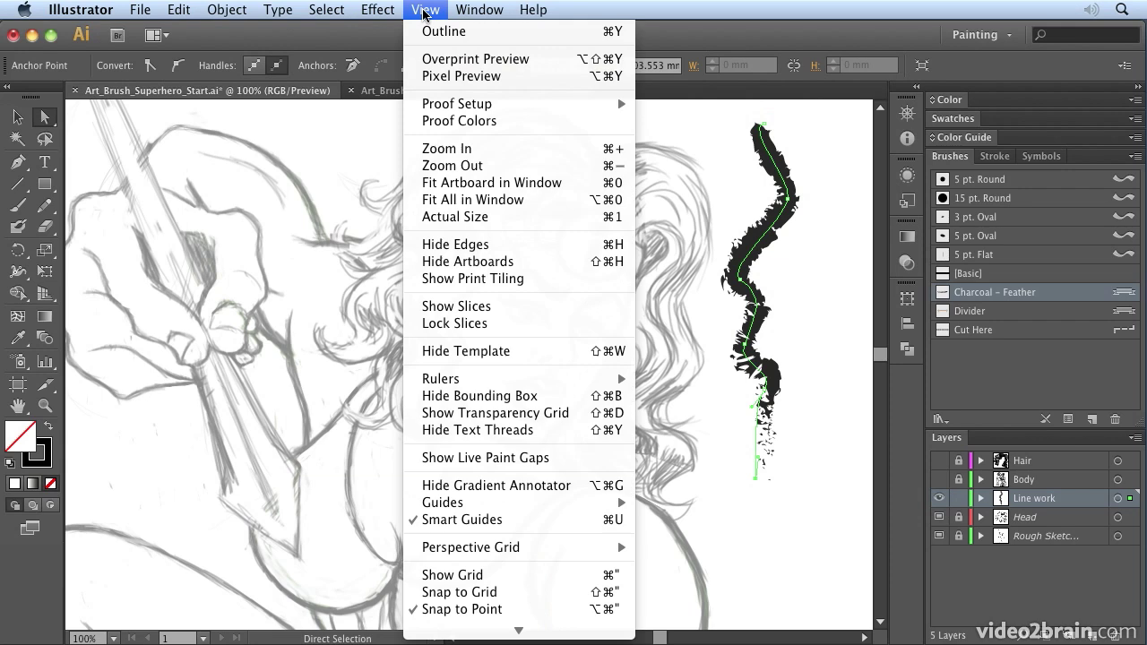
click(434, 29)
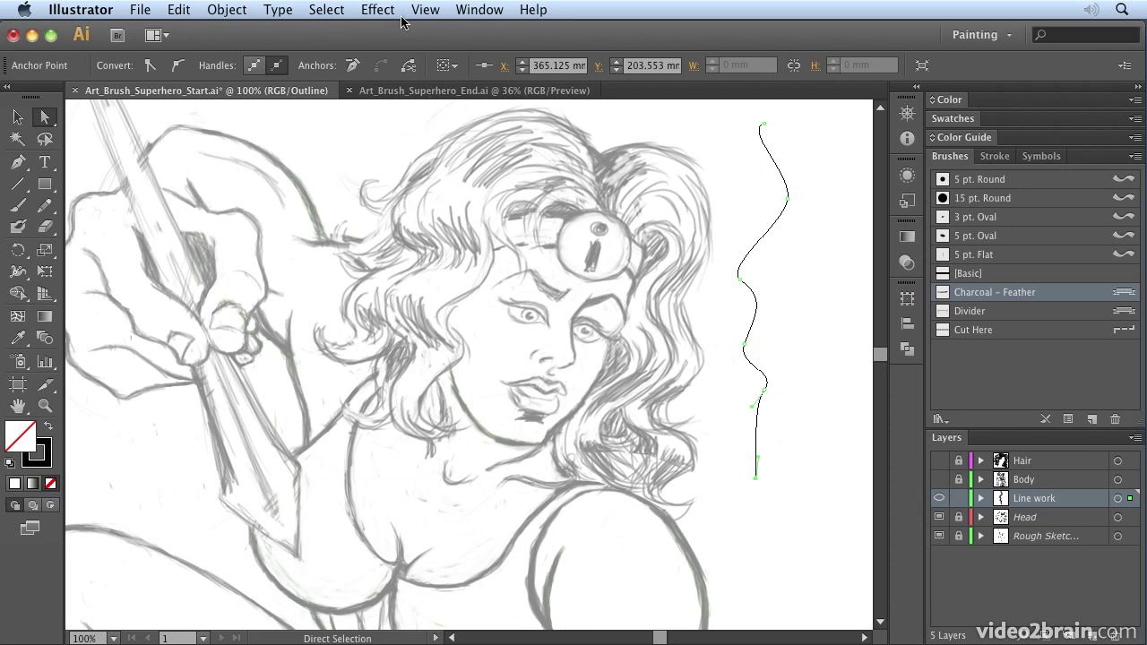
click(428, 10)
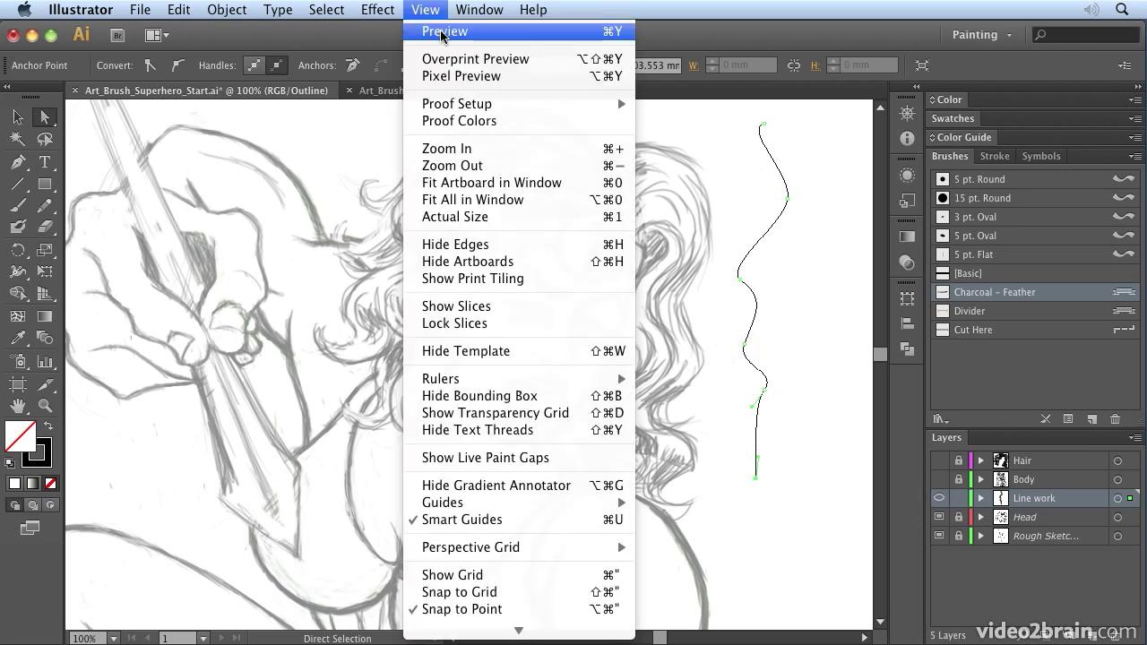
click(441, 36)
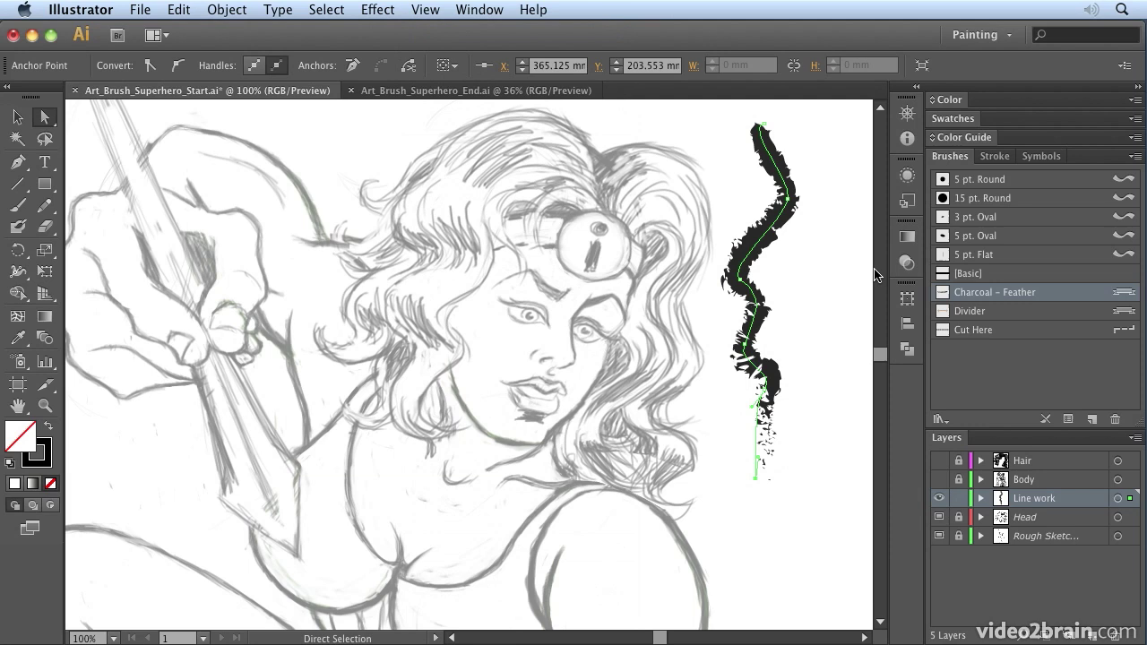
- Compare Scale Proportionately with Stretch to Fit Stroke Length, settling on stretch at 693% width
double_click(946, 303)
drag(462, 72, 426, 69)
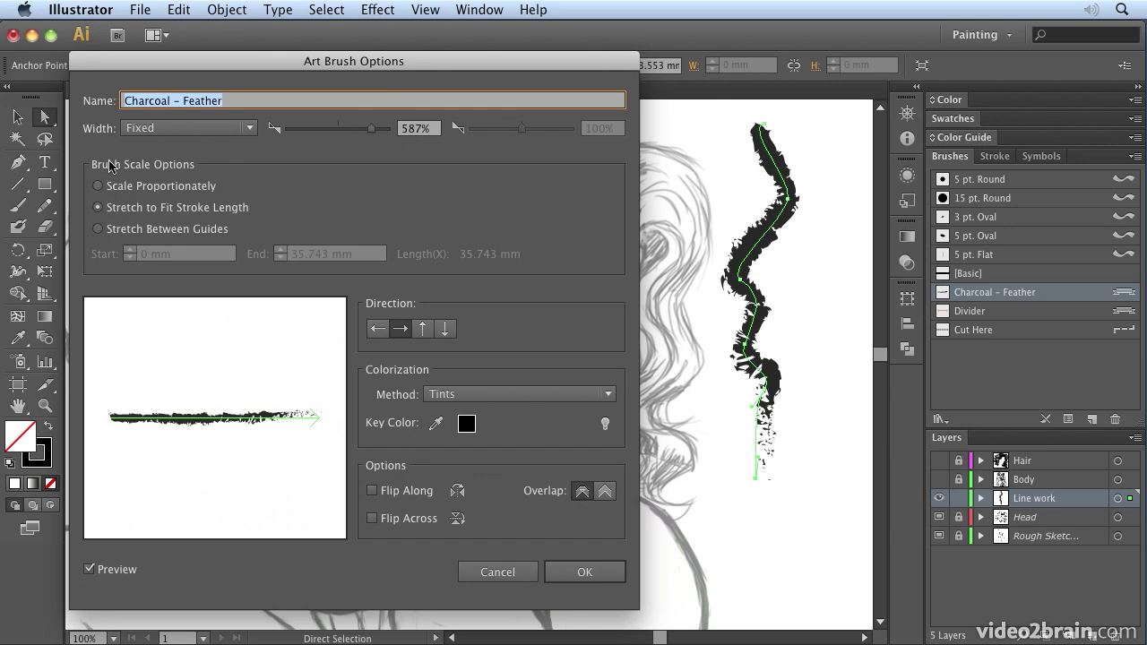
click(98, 186)
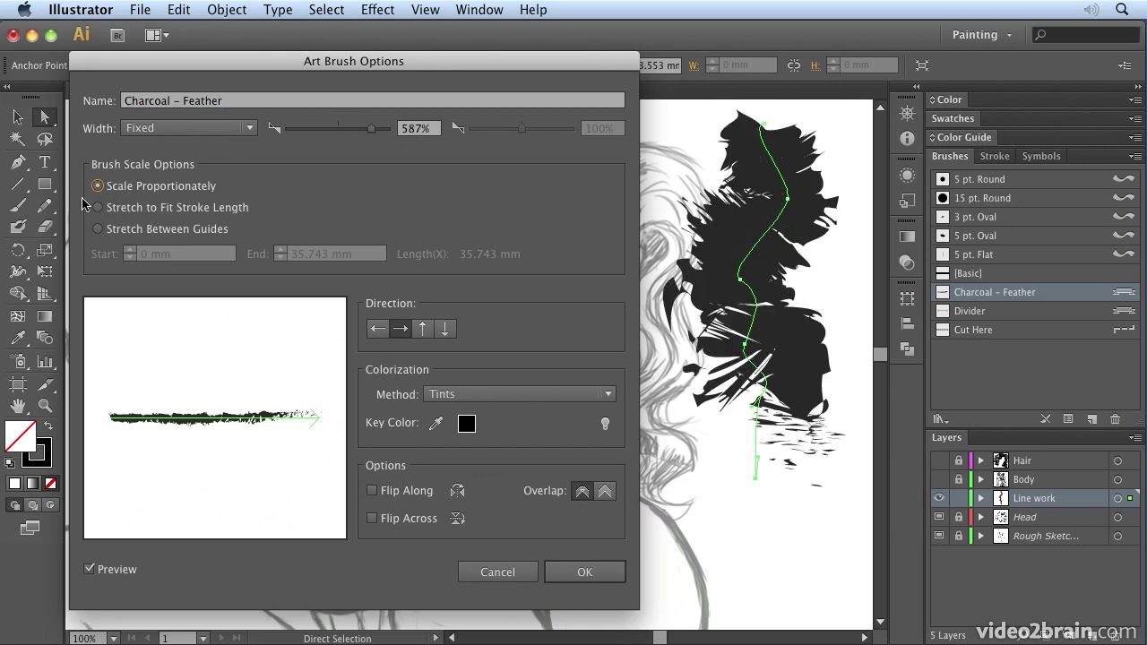
click(98, 208)
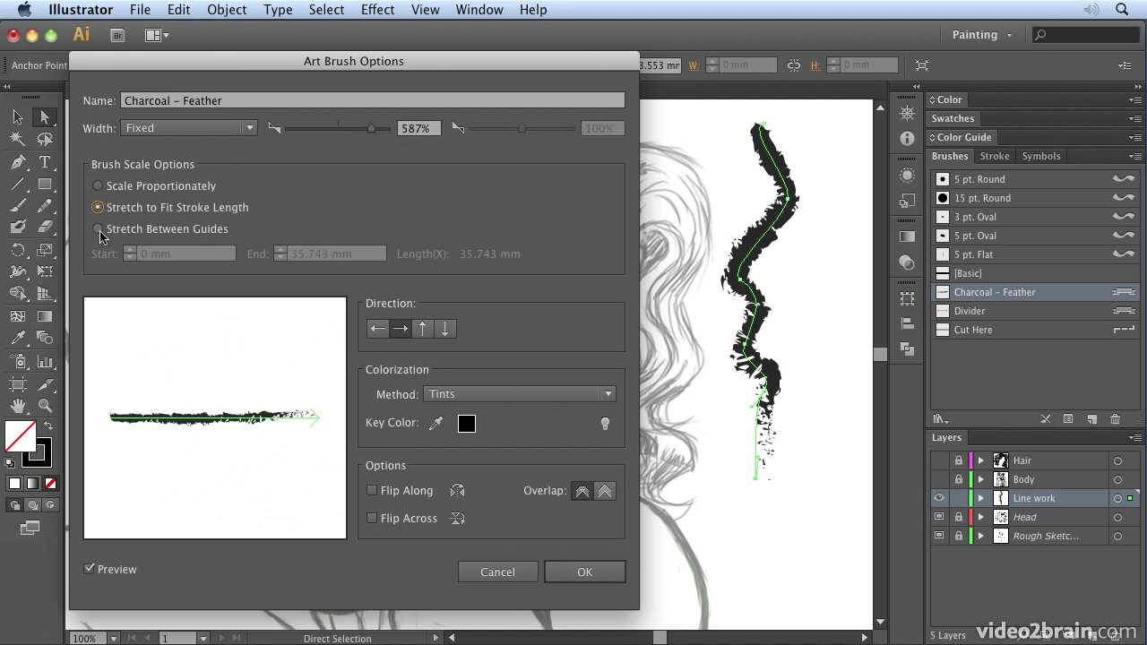
click(96, 186)
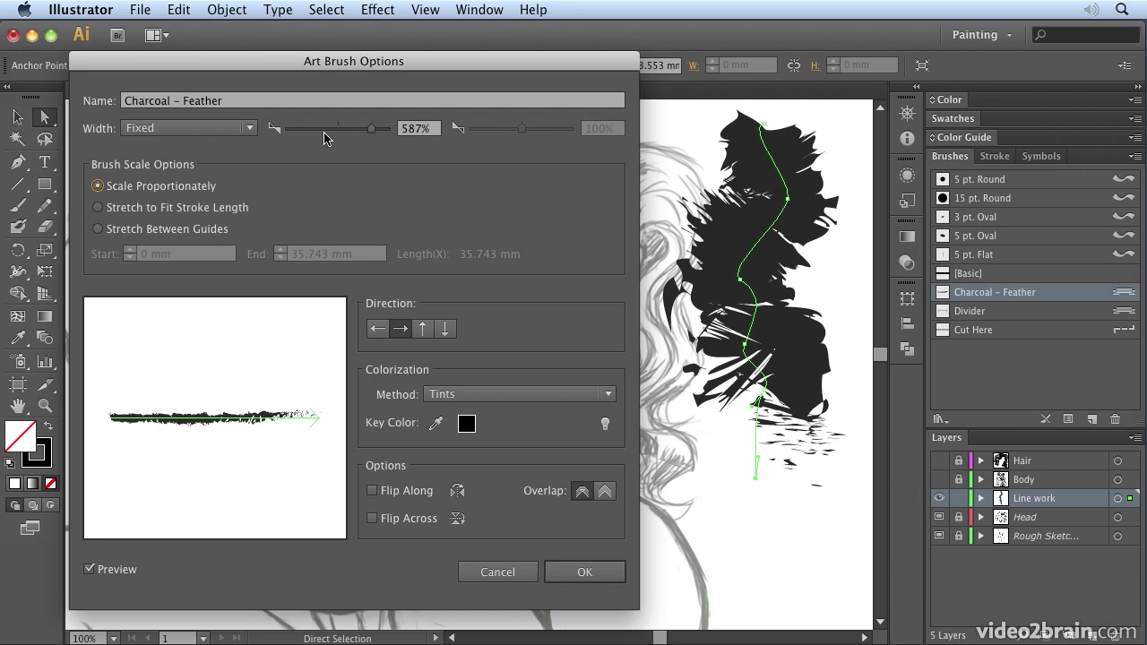
mouse_move(371, 128)
mouse_down()
mouse_move(350, 130)
mouse_move(373, 130)
mouse_move(355, 130)
mouse_move(373, 141)
mouse_up()
click(112, 210)
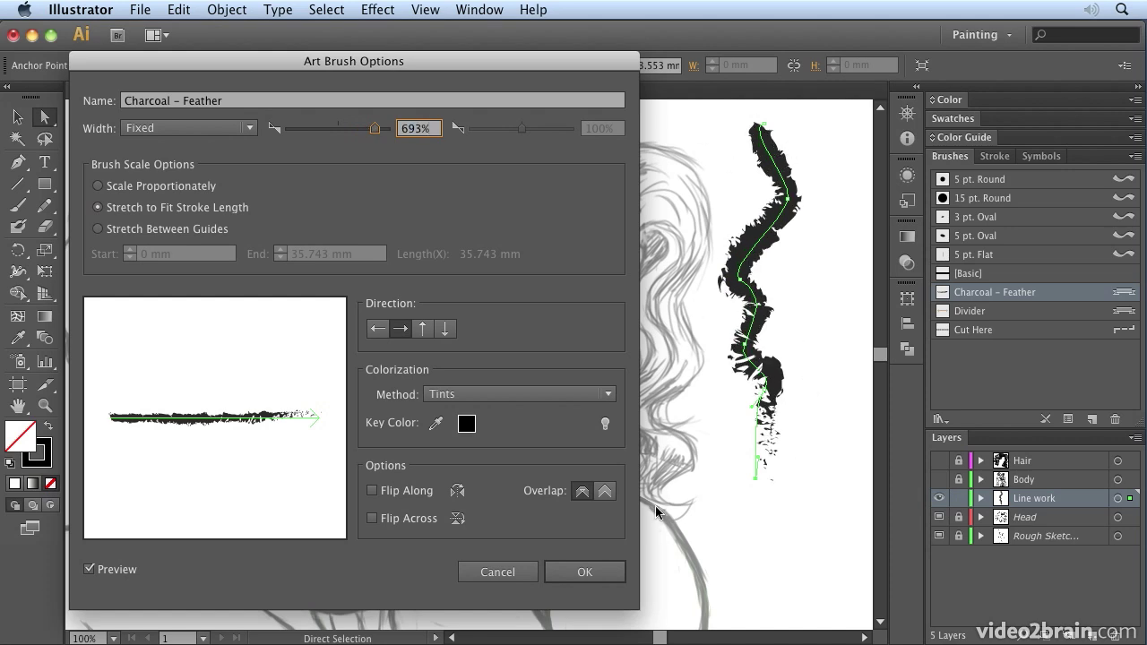
- Use Stretch Between Guides with guides at 2.722 mm and 35.743 mm, testing the Direction buttons
click(103, 232)
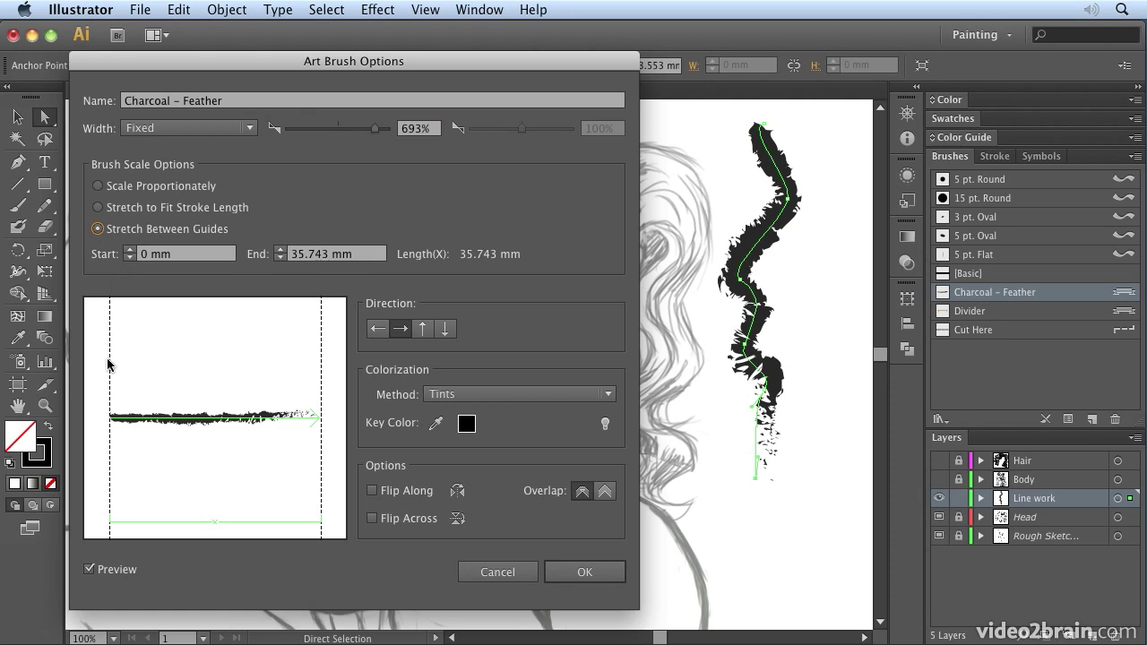
mouse_move(109, 364)
mouse_down()
mouse_move(109, 374)
mouse_move(174, 374)
mouse_up()
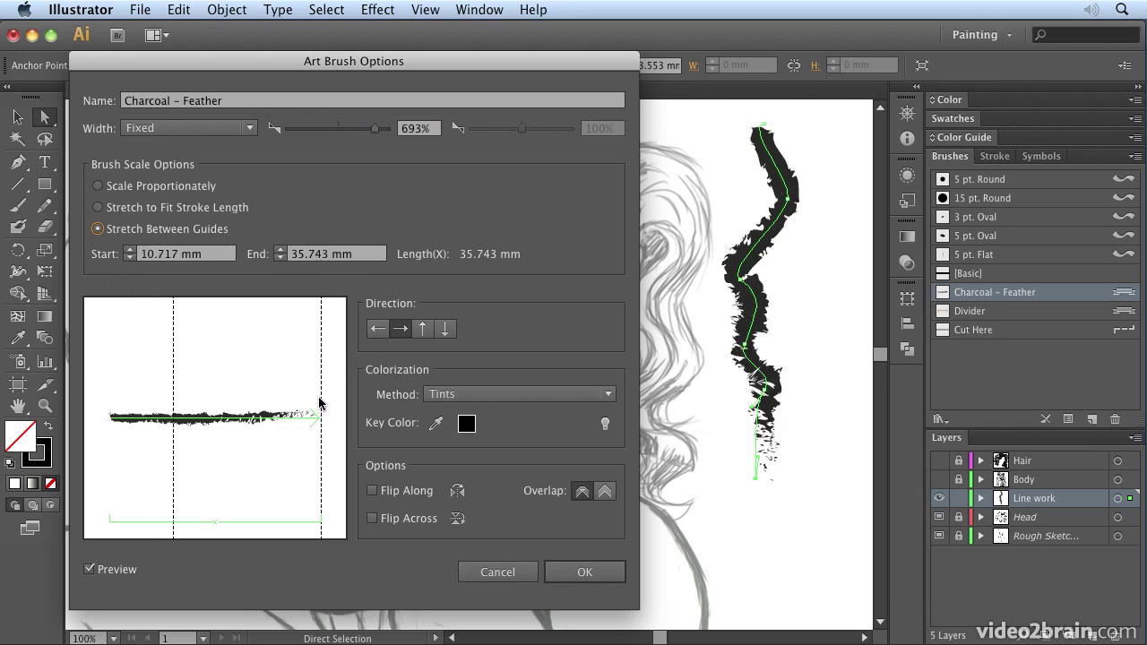
drag(322, 403, 227, 417)
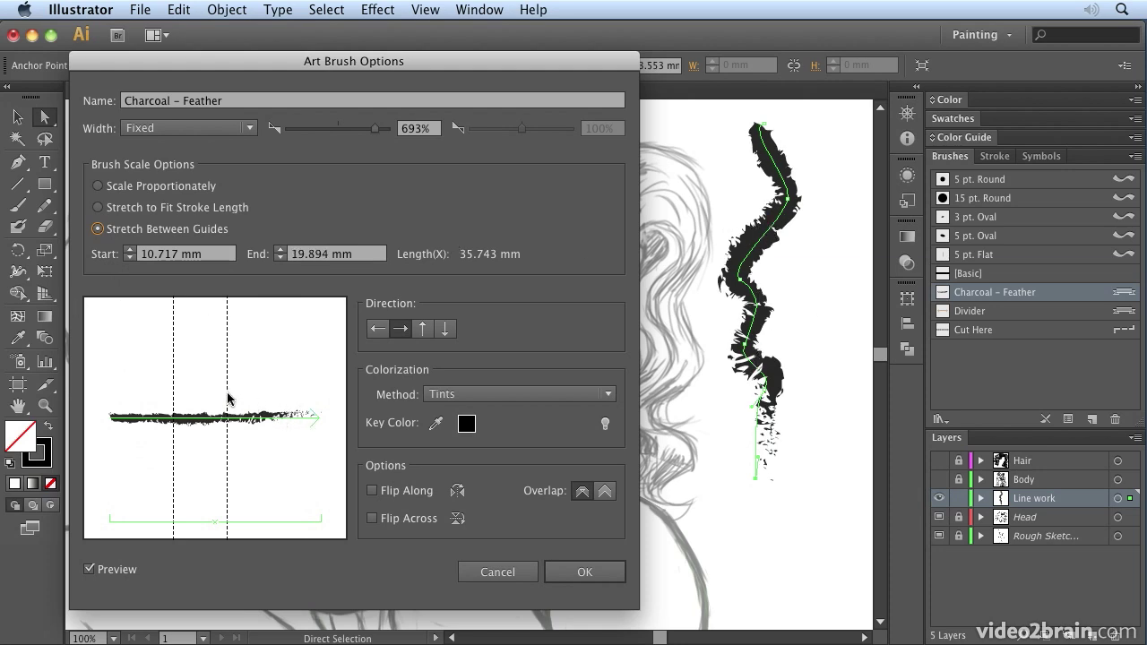
mouse_move(229, 398)
mouse_down()
mouse_move(242, 398)
mouse_move(163, 395)
mouse_up()
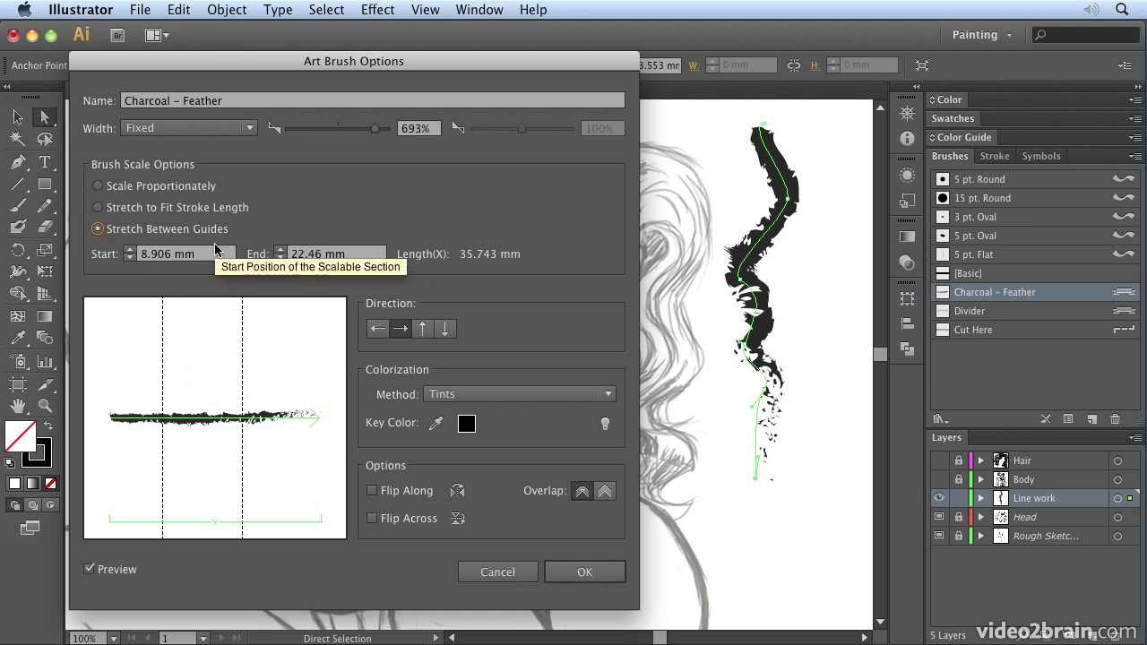
click(378, 331)
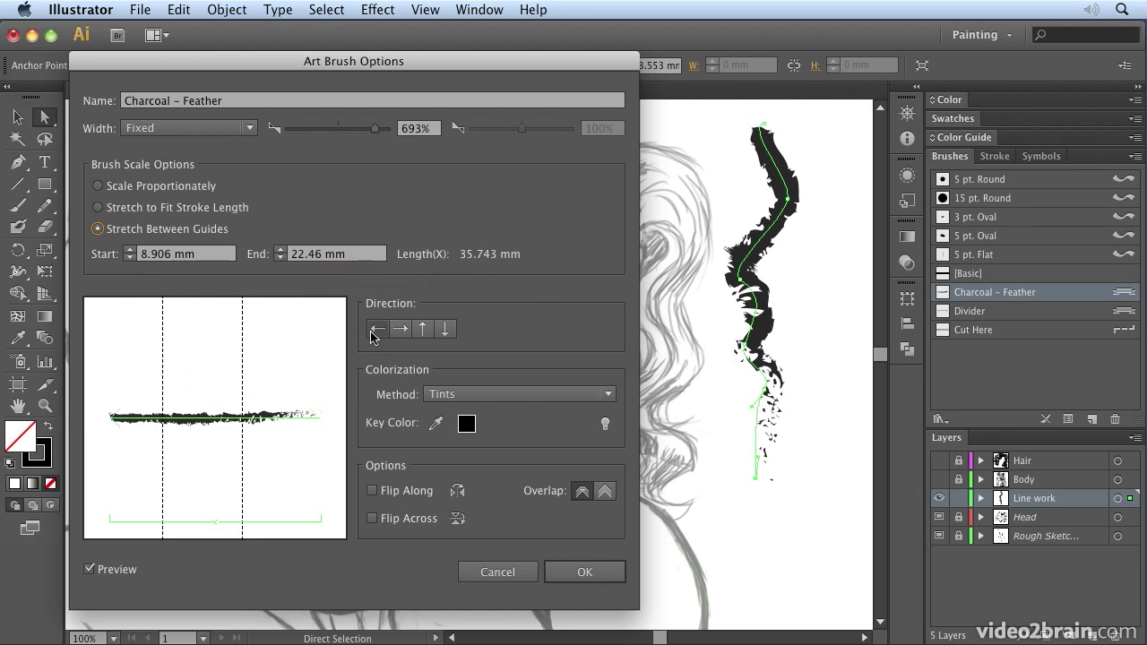
click(424, 330)
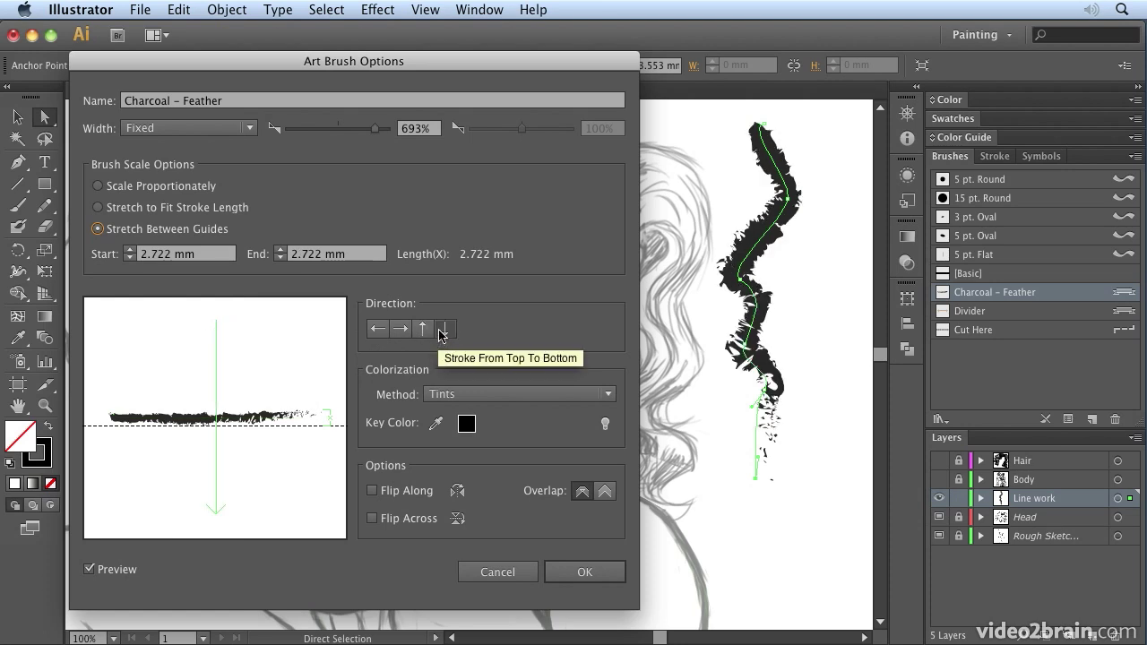
click(383, 332)
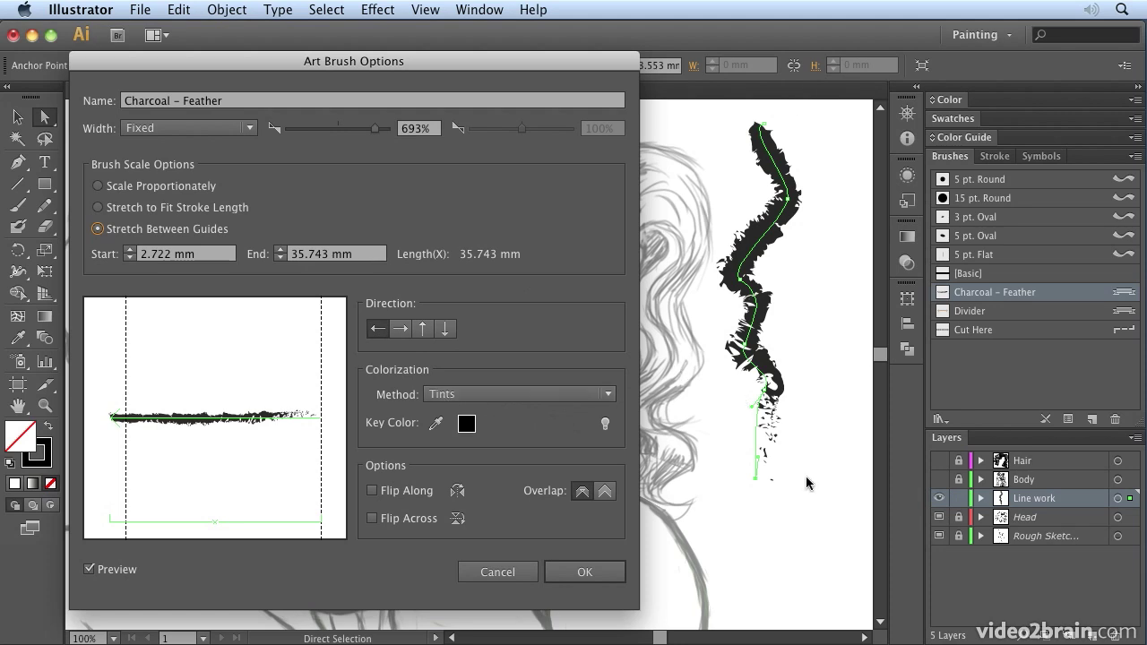
- Turn on Flip Along, test Flip Across, and save as brush Charcoal – Feather 2, leaving existing strokes
click(372, 491)
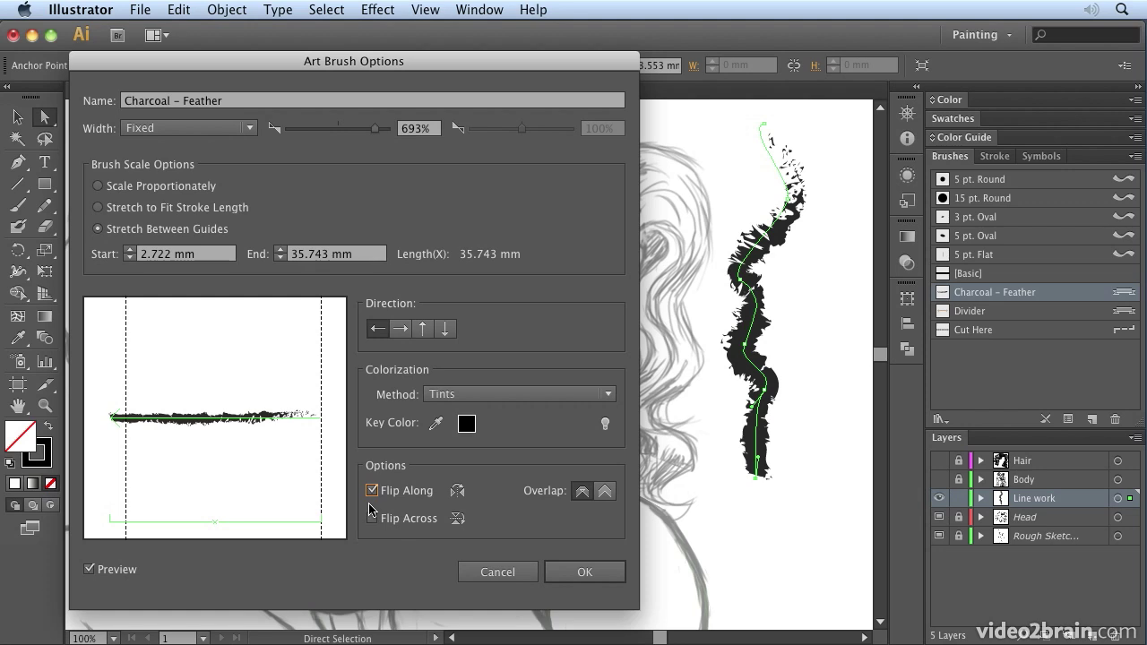
click(372, 518)
click(372, 519)
click(372, 518)
click(372, 519)
click(584, 573)
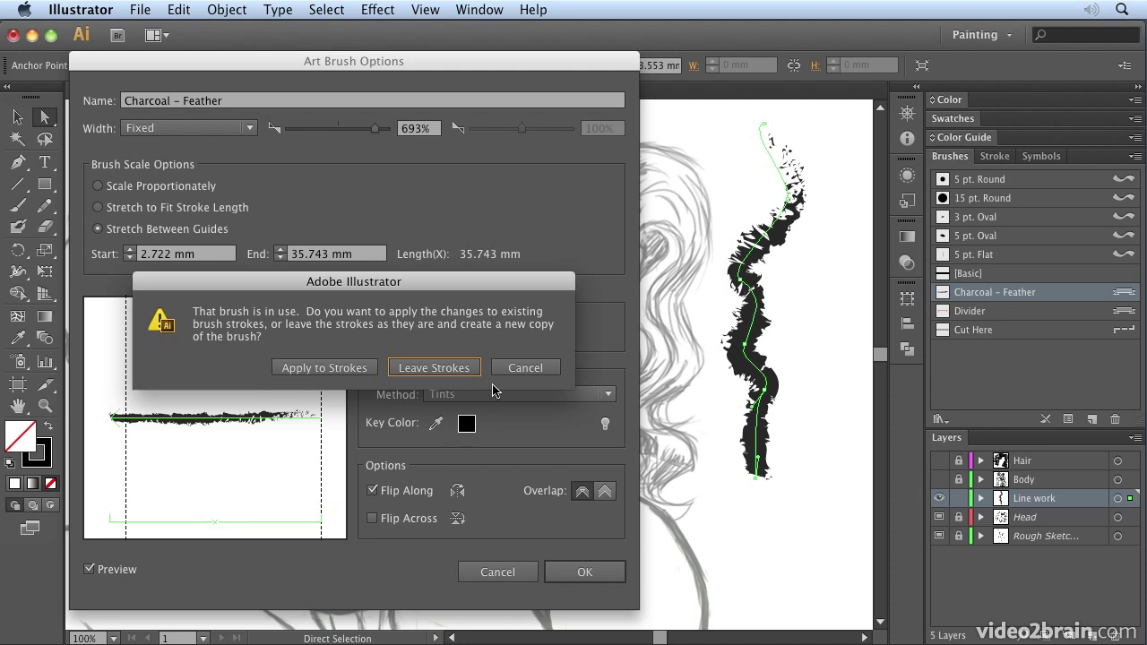
click(434, 368)
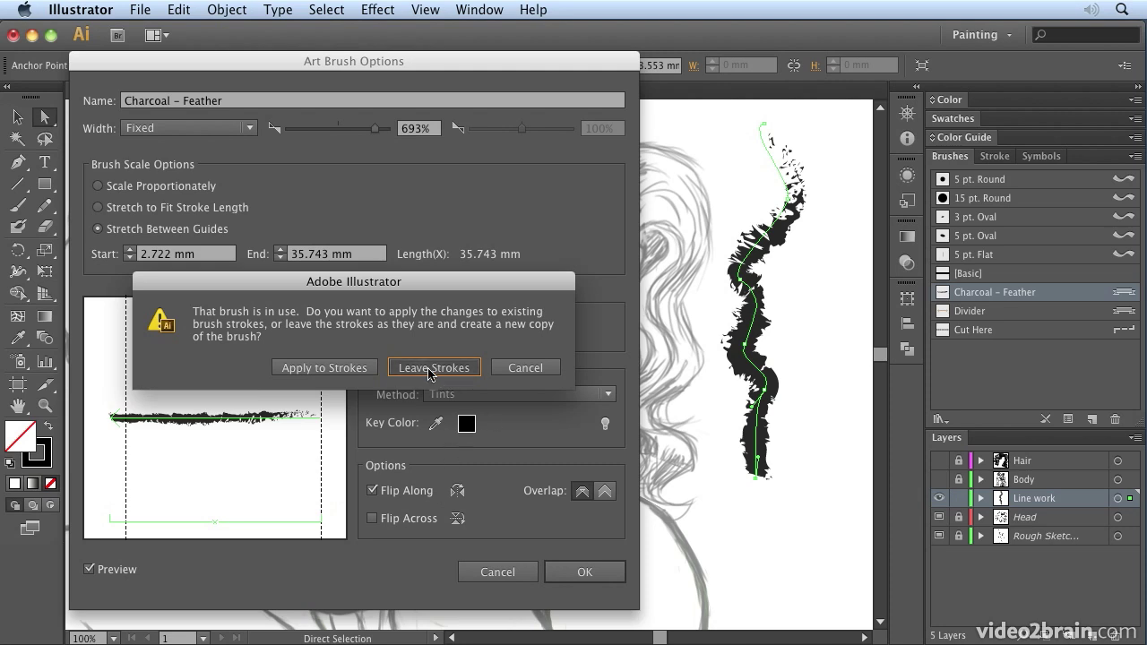
- Select the charcoal test stroke beside the hair and delete it
click(17, 116)
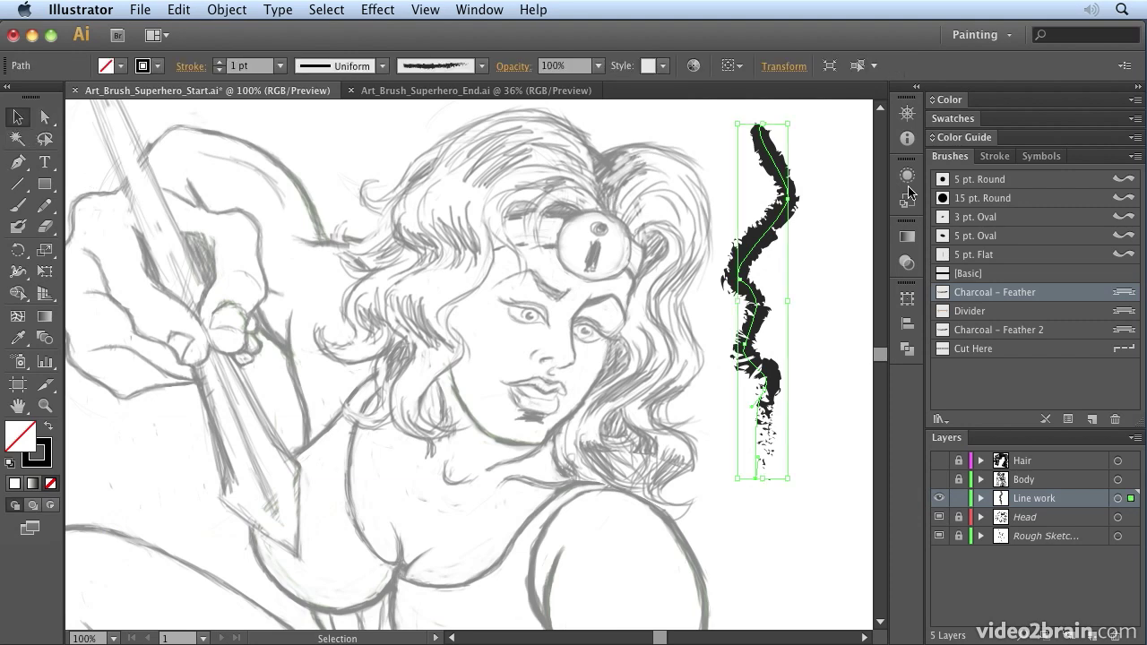
key(ctrl+z)
key(Delete)
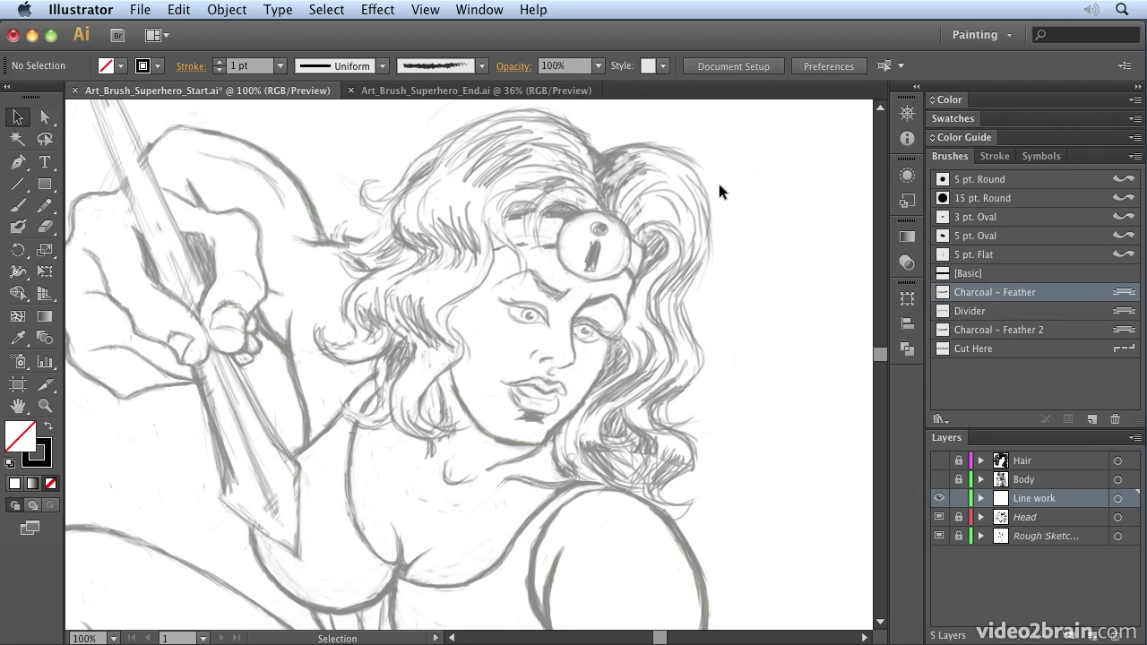
- Draw a thin ellipse right of the hair and give it a black fill with no stroke
click(44, 183)
click(102, 228)
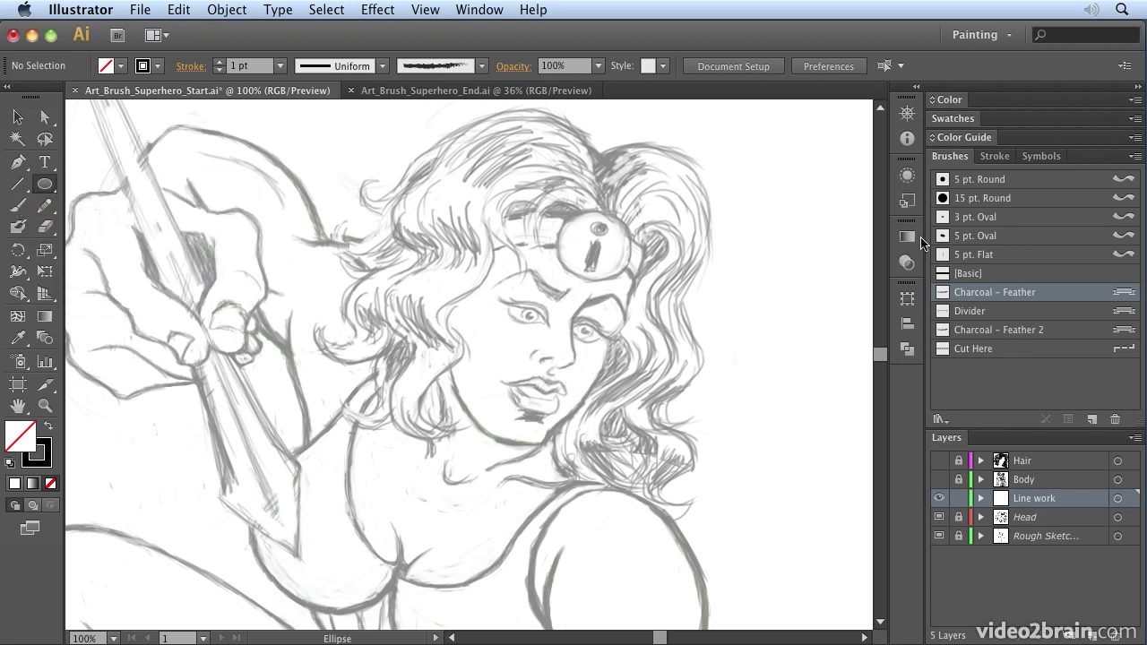
drag(732, 205, 830, 222)
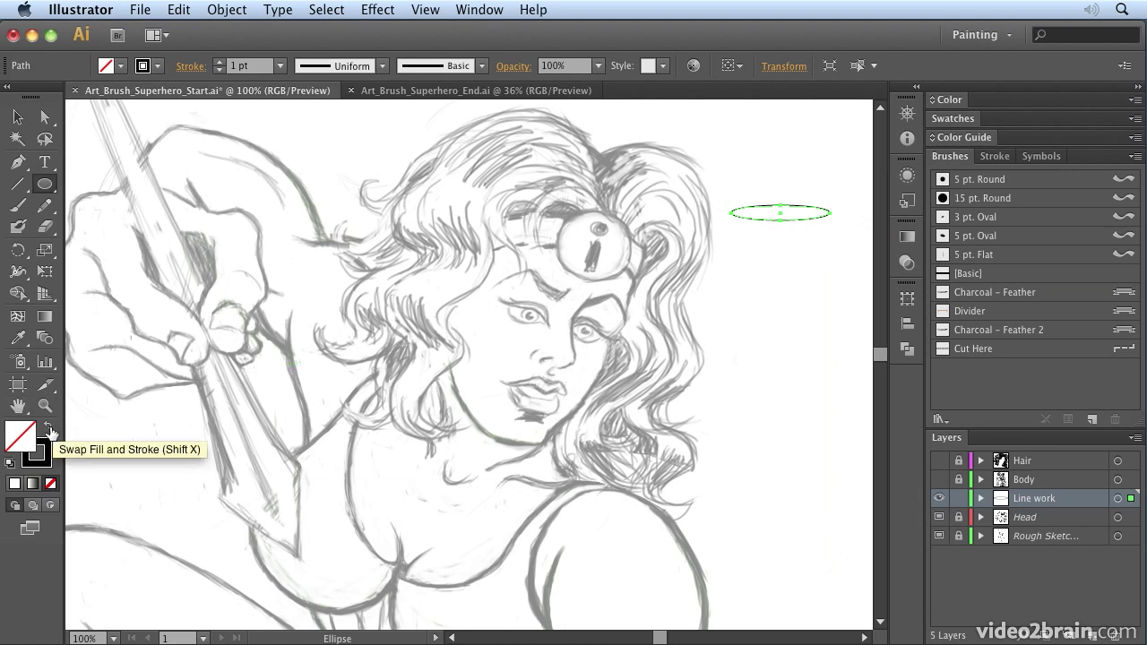
click(20, 342)
key(shift+x)
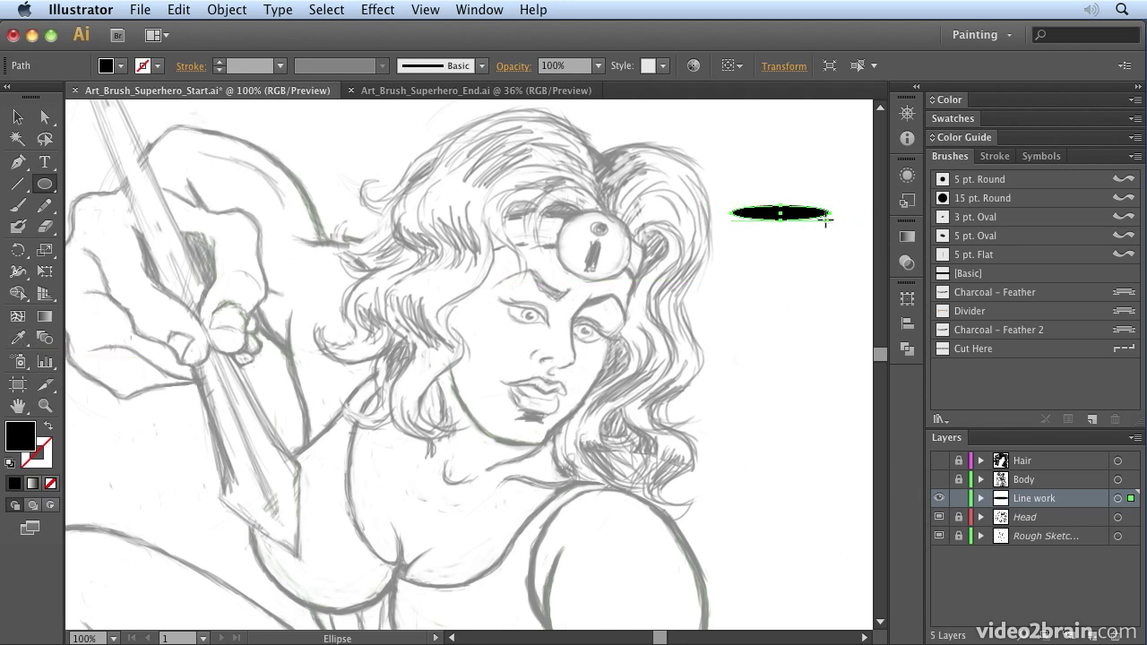
- Start a new Art Brush from the black ellipse via the Brushes panel menu
click(1134, 157)
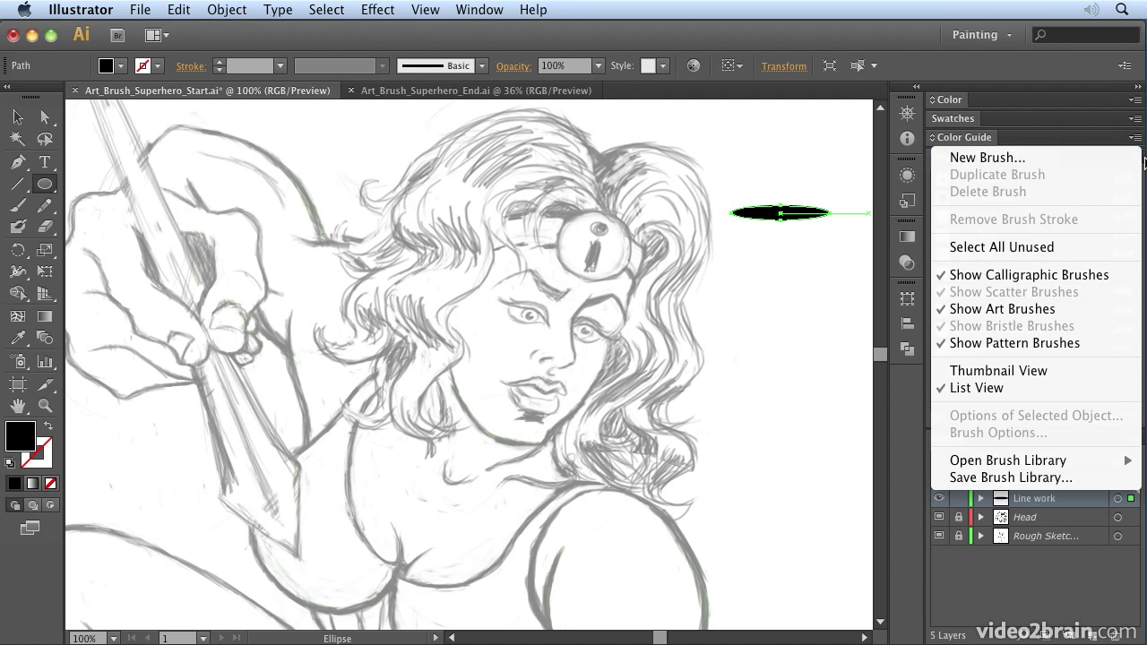
click(1082, 162)
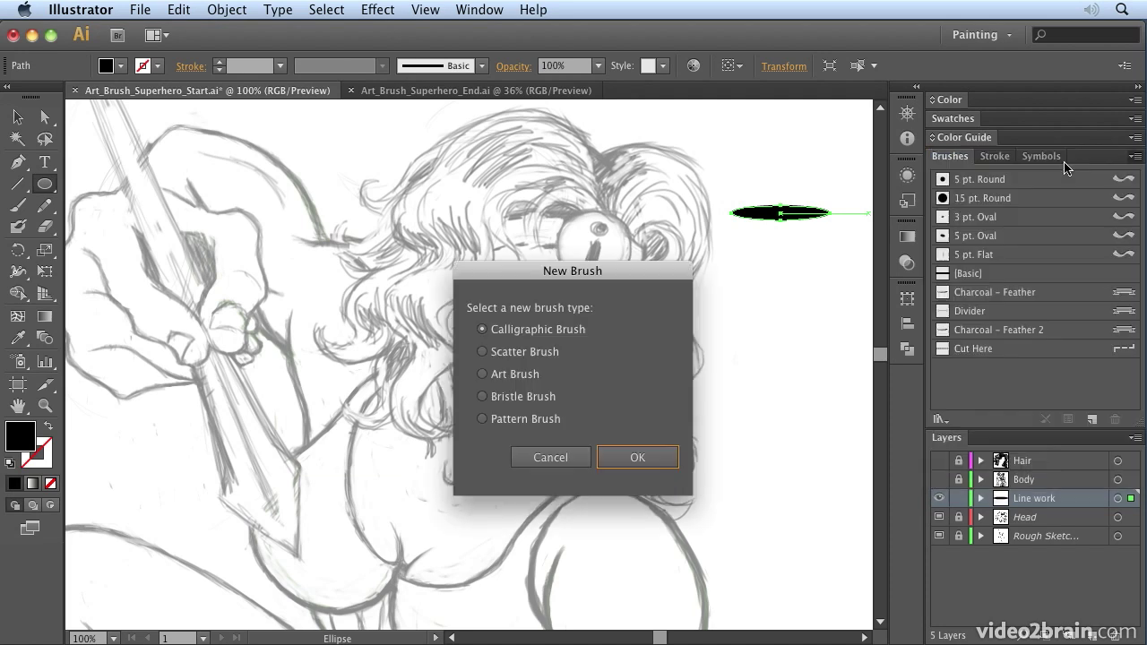
click(482, 374)
click(643, 459)
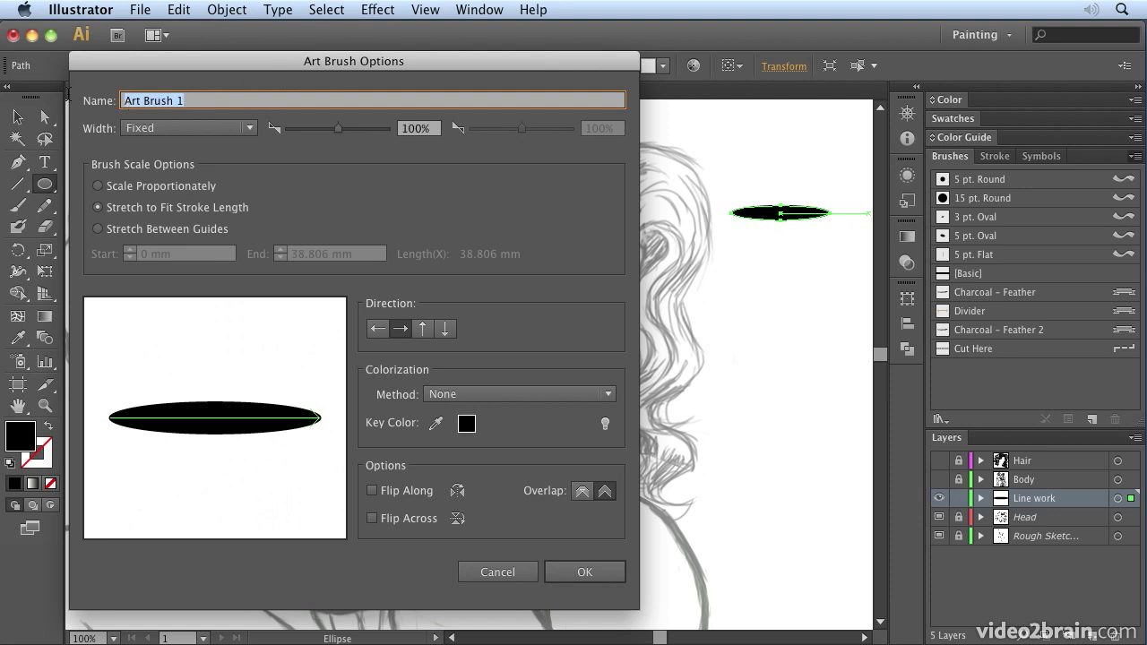
- Name the brush 'Variable Width – Round end', save it, and select the source ellipse
text(Variable Width-Rou)
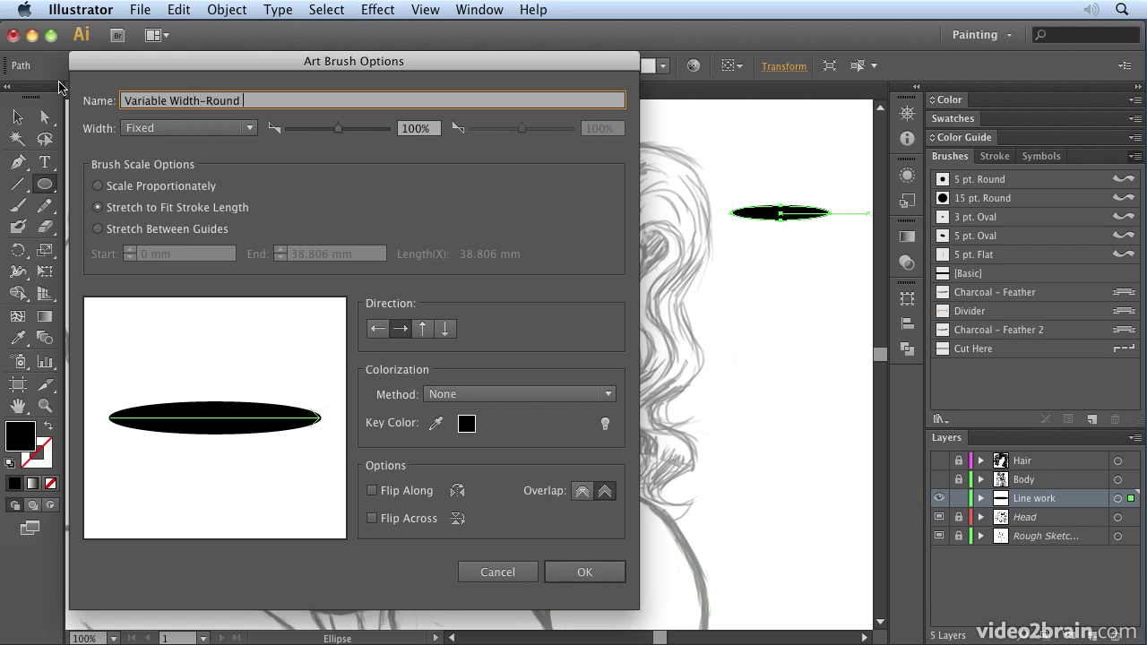
text(nd)
click(203, 100)
click(209, 100)
mouse_move(272, 62)
mouse_down()
mouse_move(451, 113)
mouse_move(407, 104)
mouse_up()
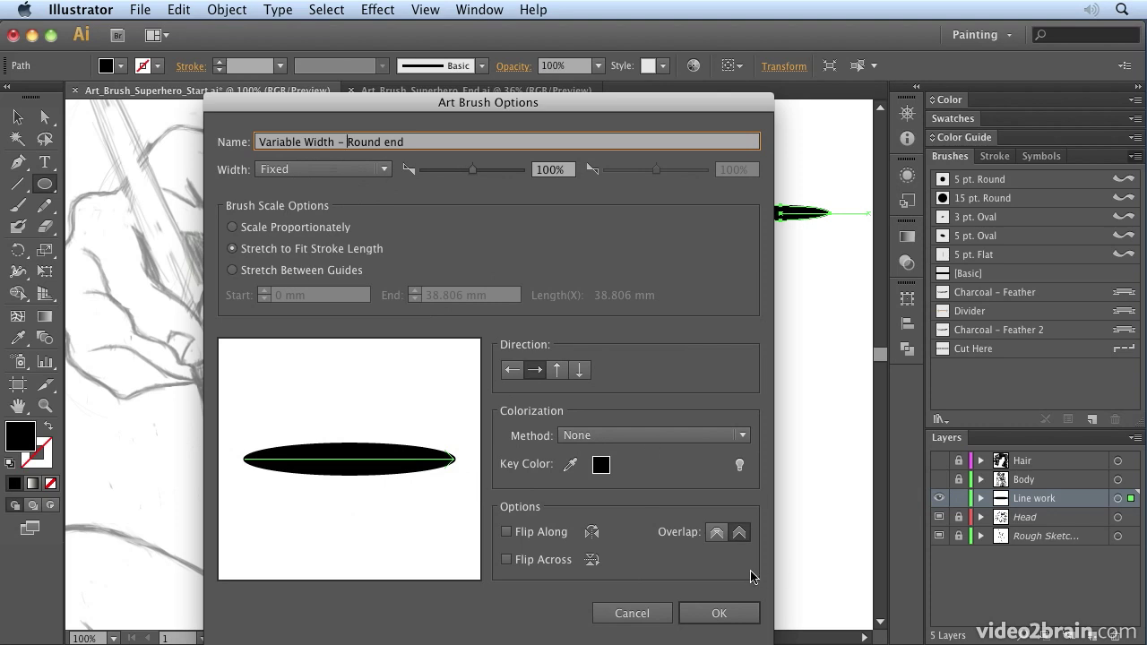
click(719, 614)
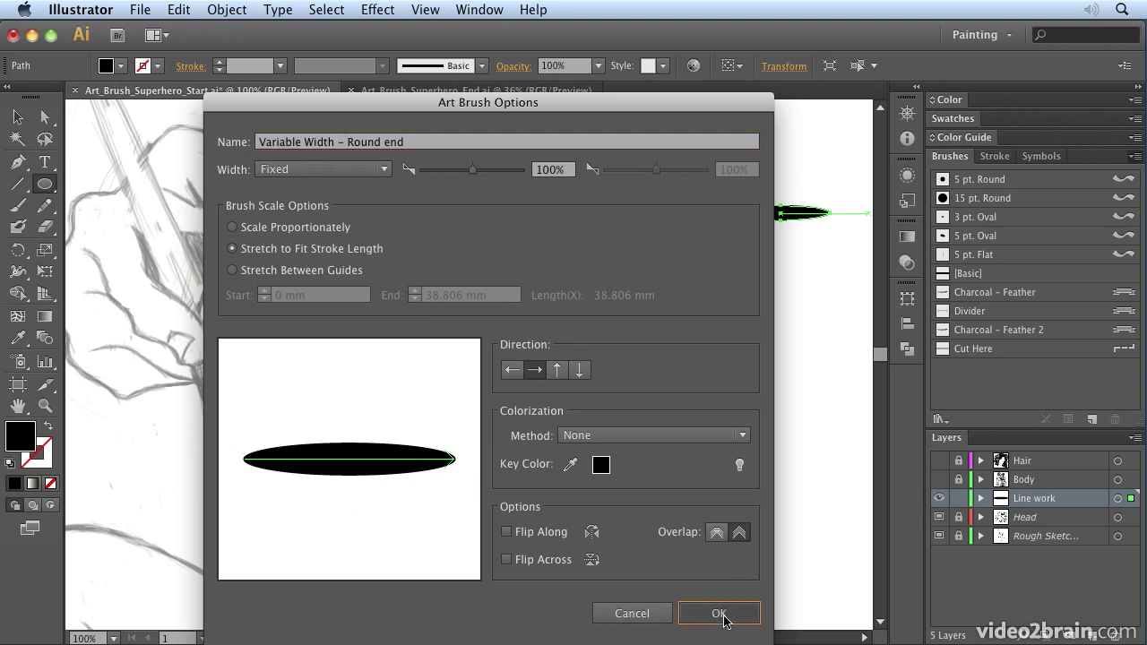
click(16, 119)
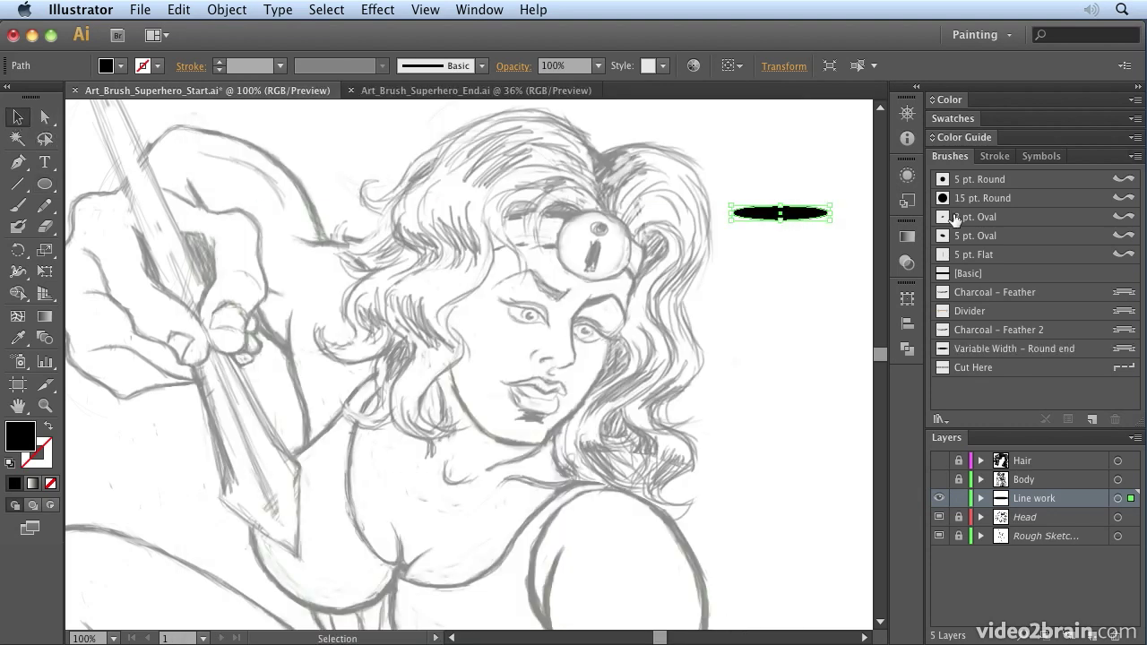
- Delete the source ellipse, load the Variable Width – Round end brush, and bring the shoulder into view
key(Delete)
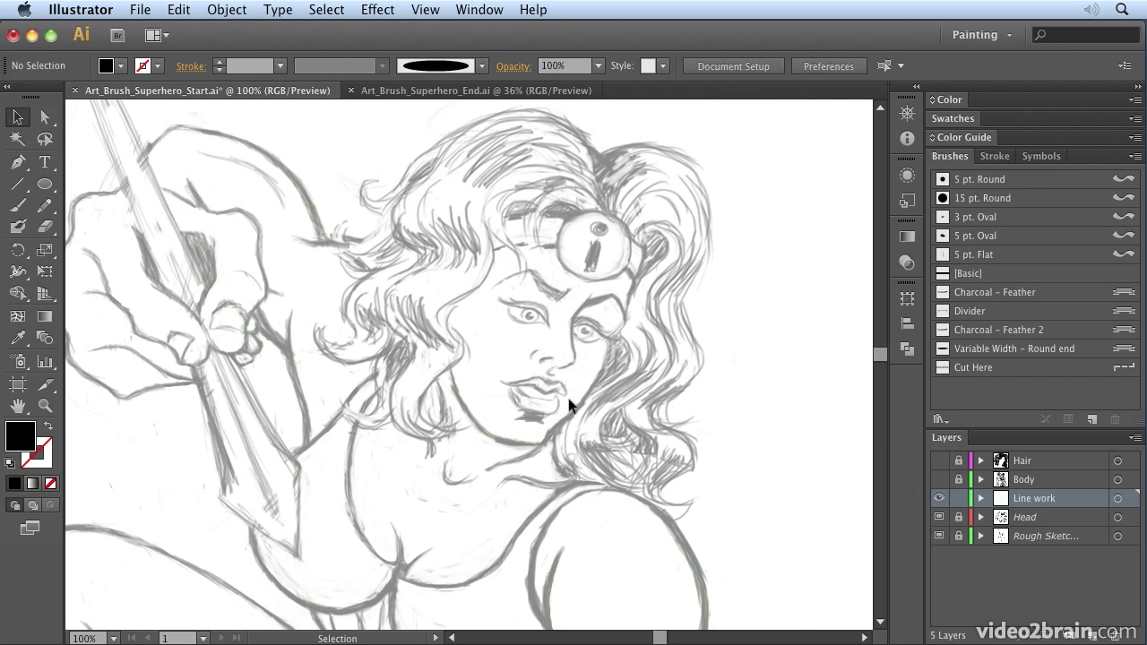
click(1021, 354)
drag(789, 420, 724, 312)
- Paint a tapered Paintbrush stroke along the right shoulder outline and select it
click(18, 206)
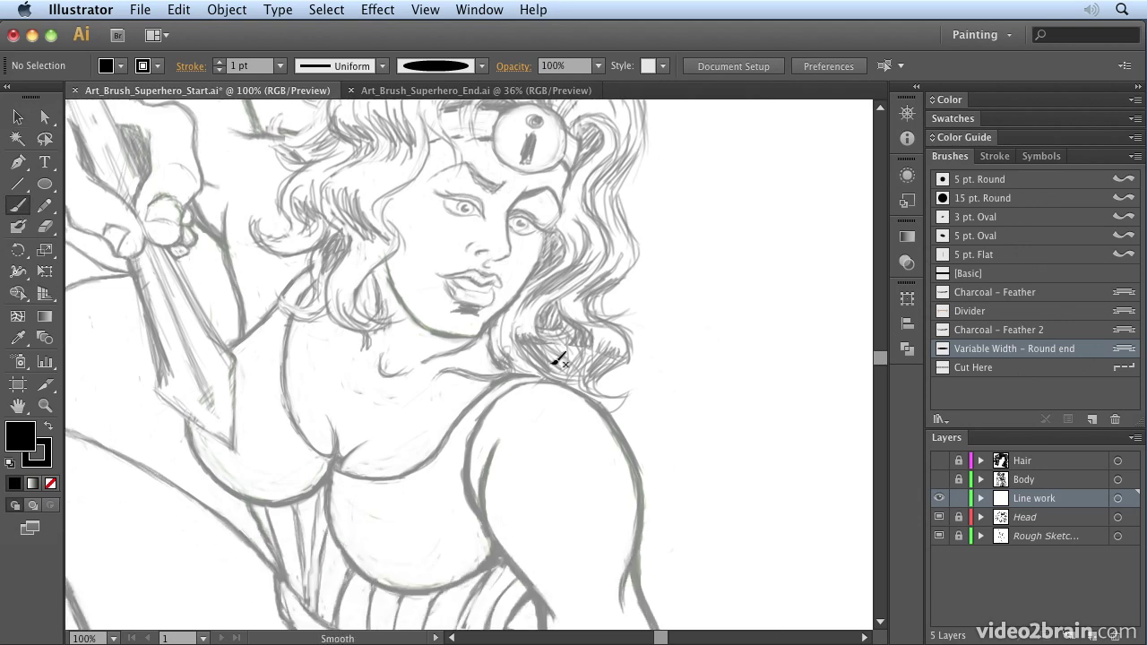
mouse_move(541, 382)
mouse_down()
mouse_move(617, 420)
mouse_move(643, 482)
mouse_move(620, 579)
mouse_move(630, 614)
mouse_up()
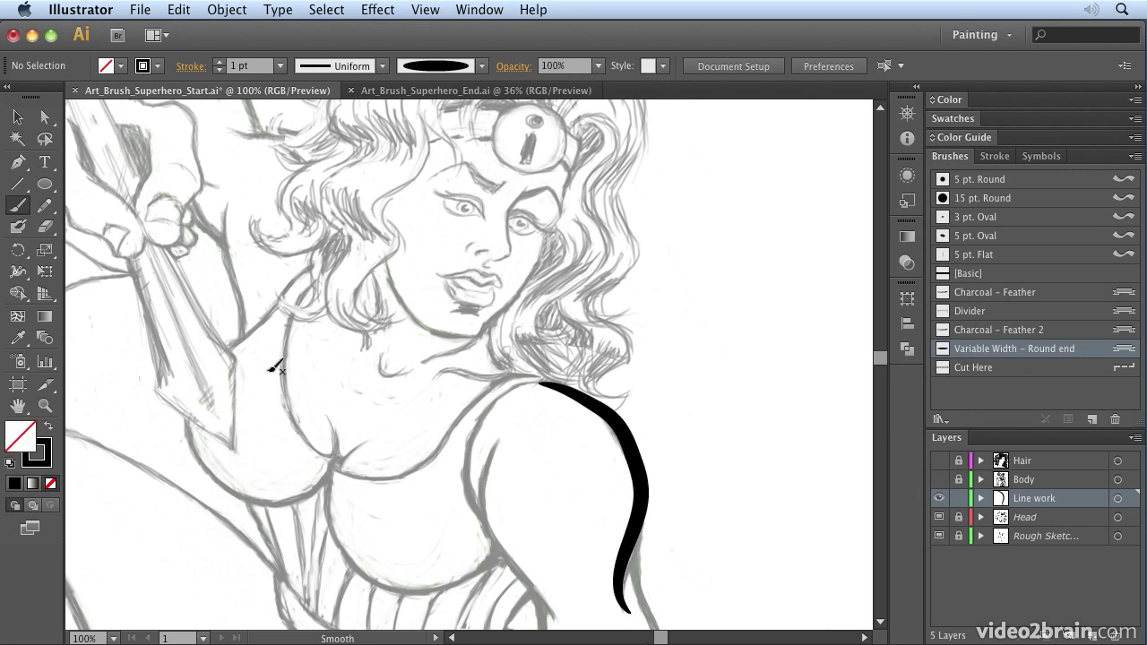
key(v)
click(568, 392)
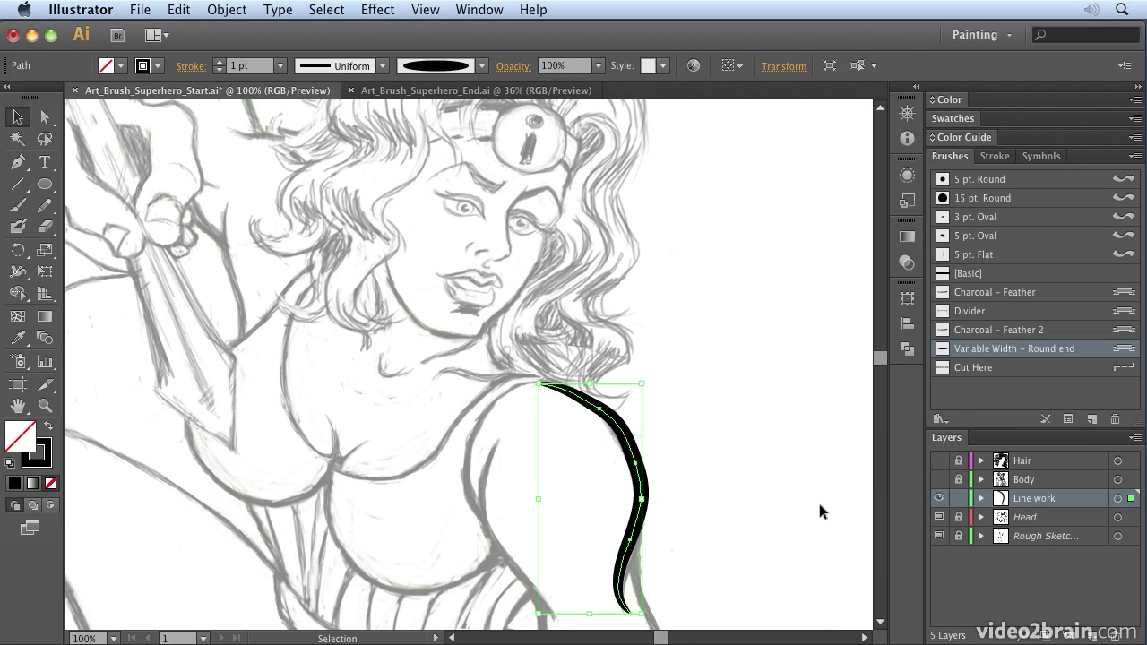
- Set the Variable Width – Round end brush width to Pressure, 44%–190%, and choose Leave Strokes
double_click(1039, 349)
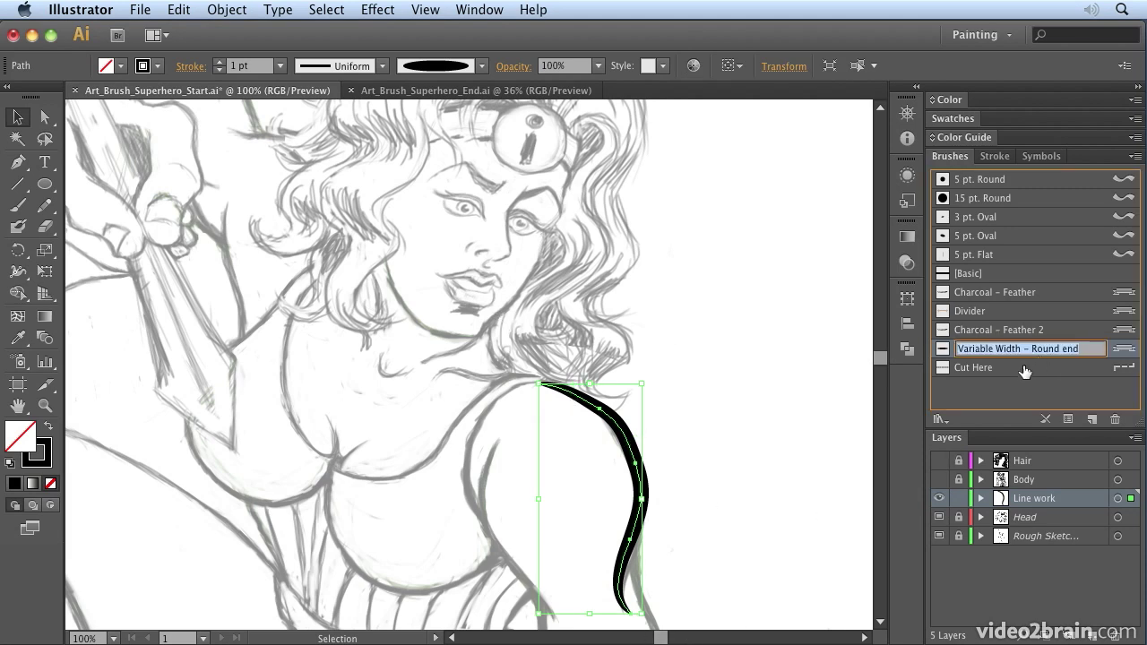
double_click(942, 350)
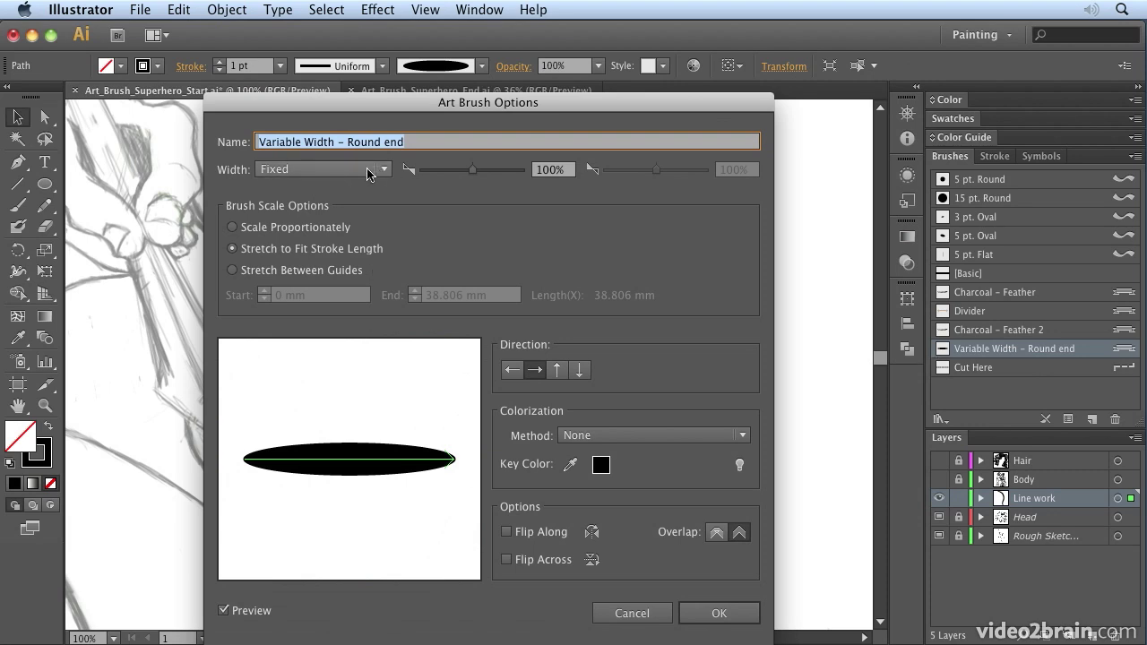
click(370, 173)
click(327, 224)
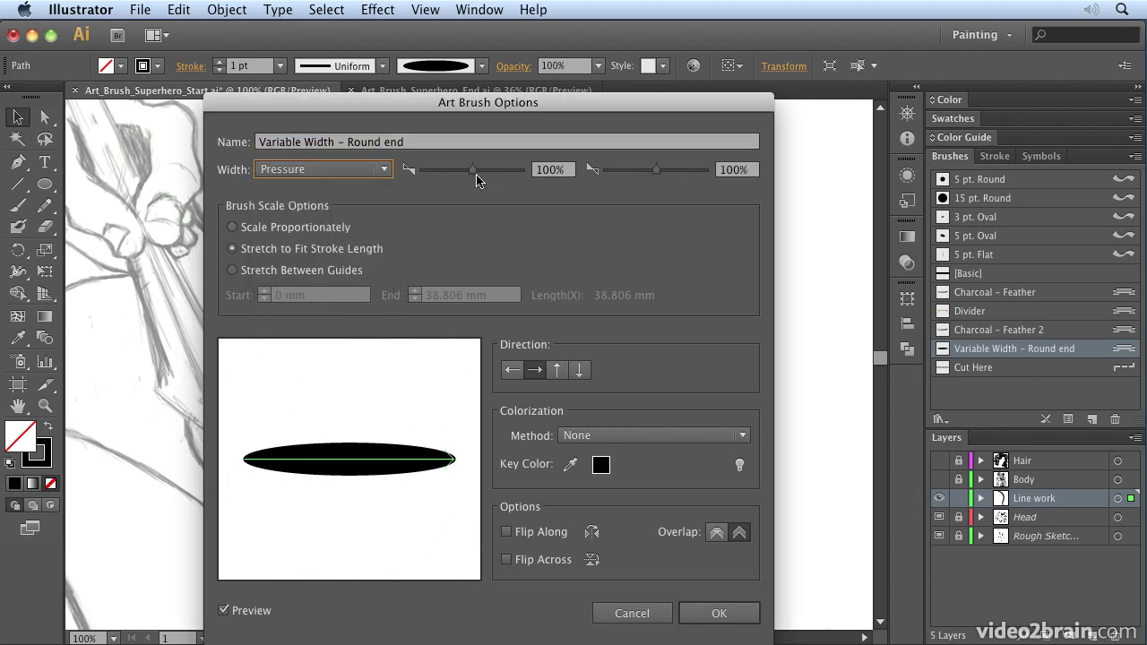
drag(473, 171, 445, 170)
drag(657, 170, 673, 171)
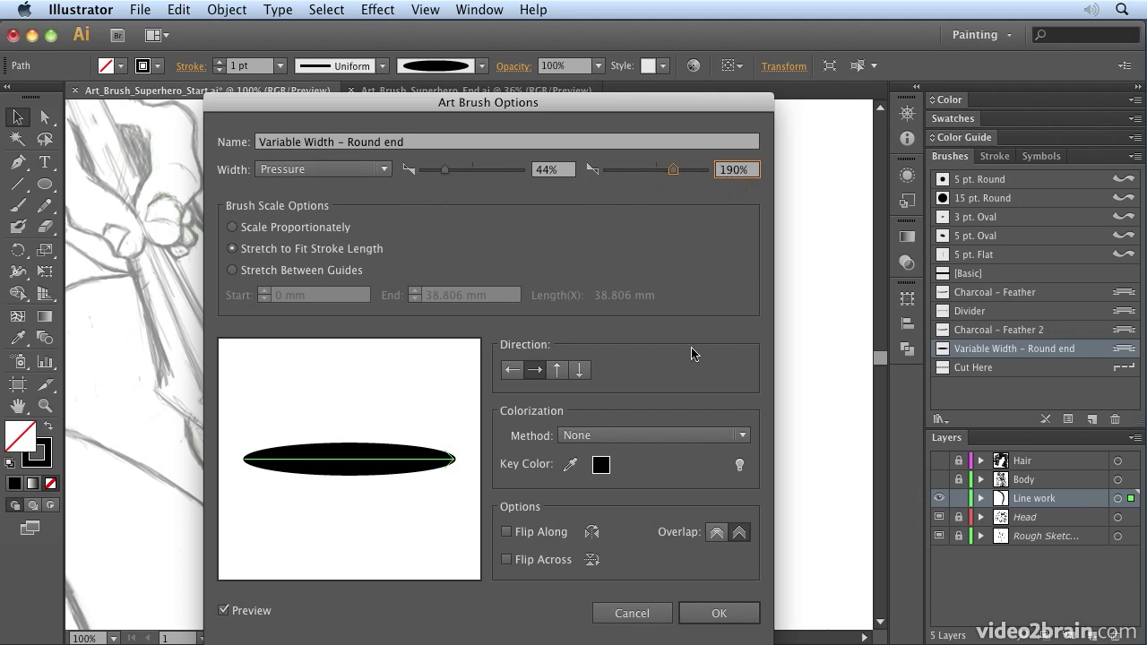
click(720, 616)
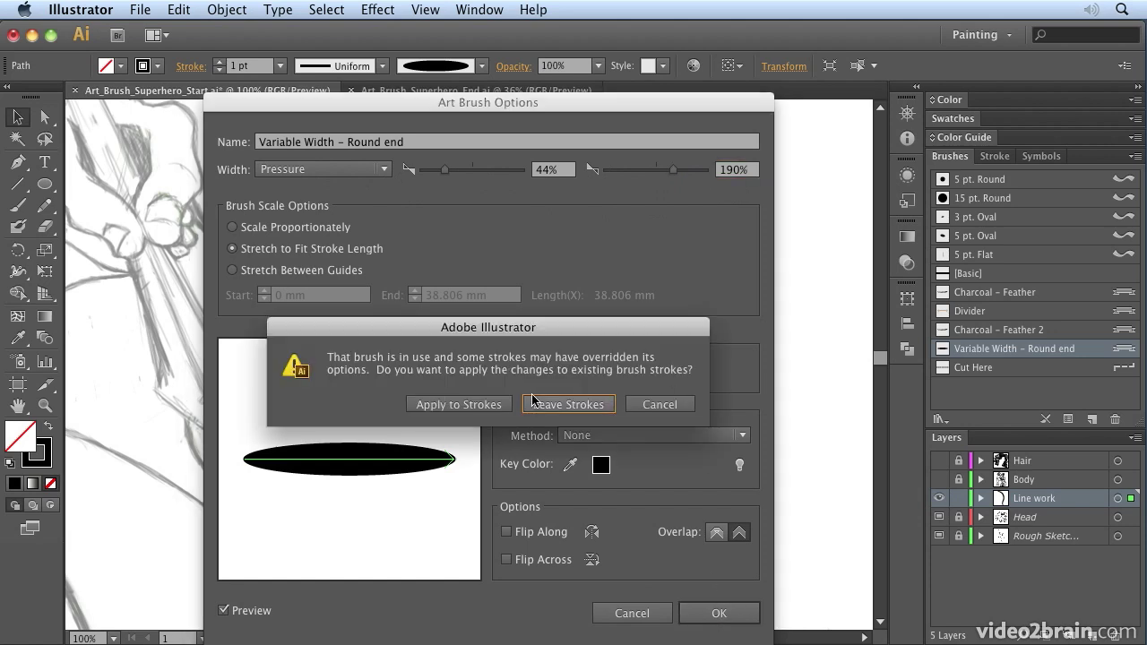
click(560, 406)
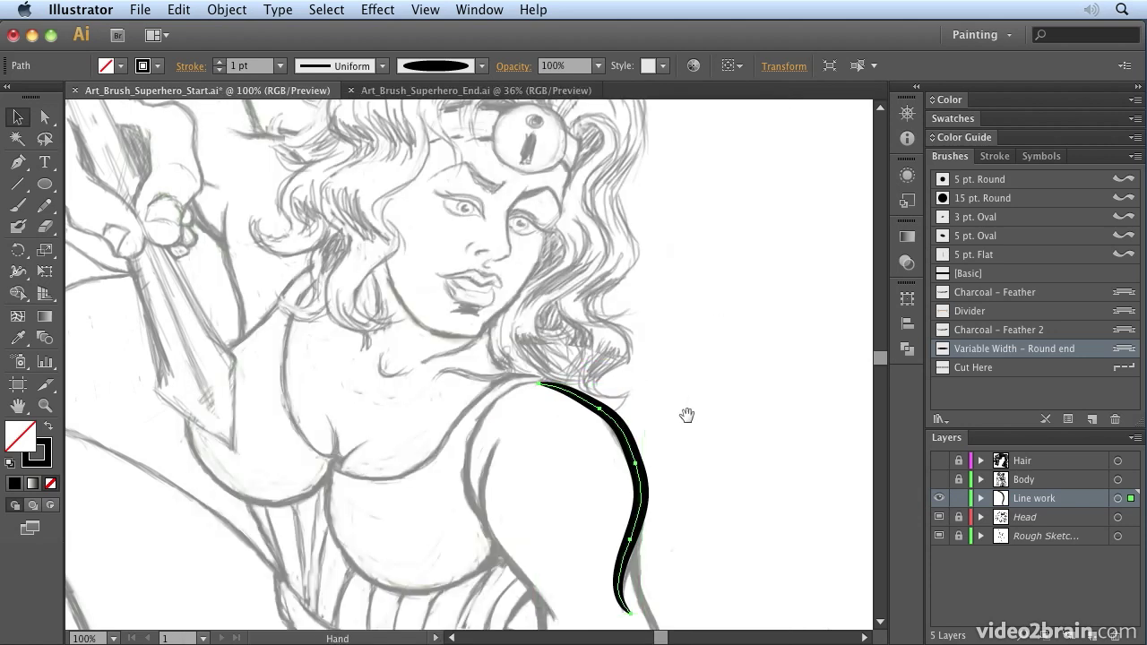
- Paint a test pressure-brush stroke along the arm's inner contour
drag(725, 451, 694, 302)
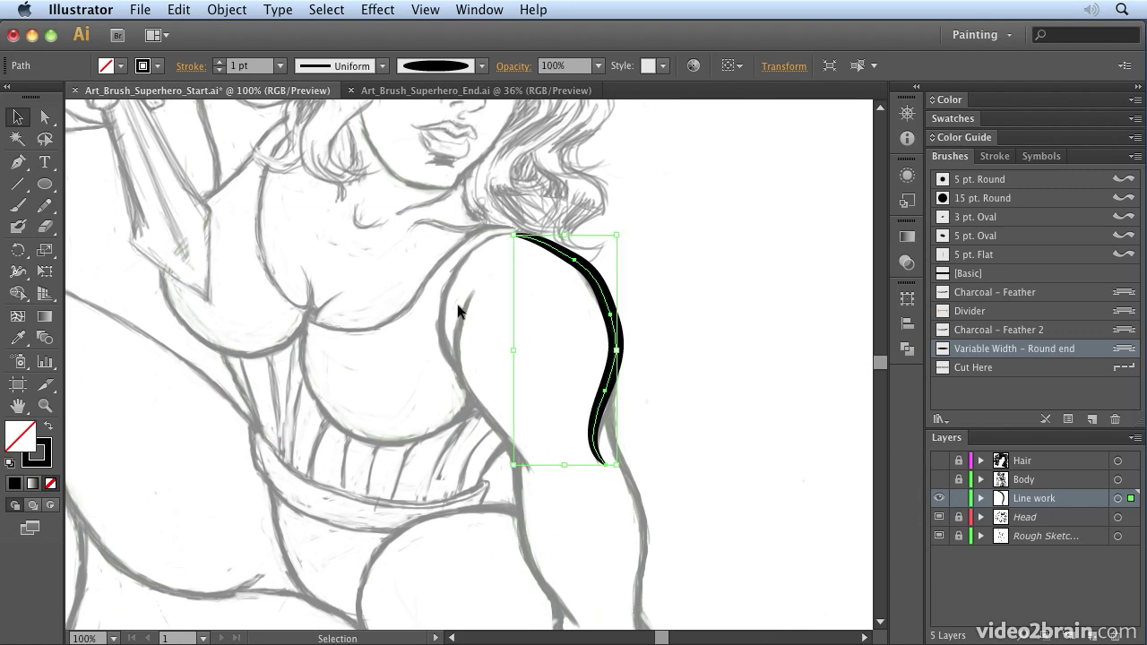
key(b)
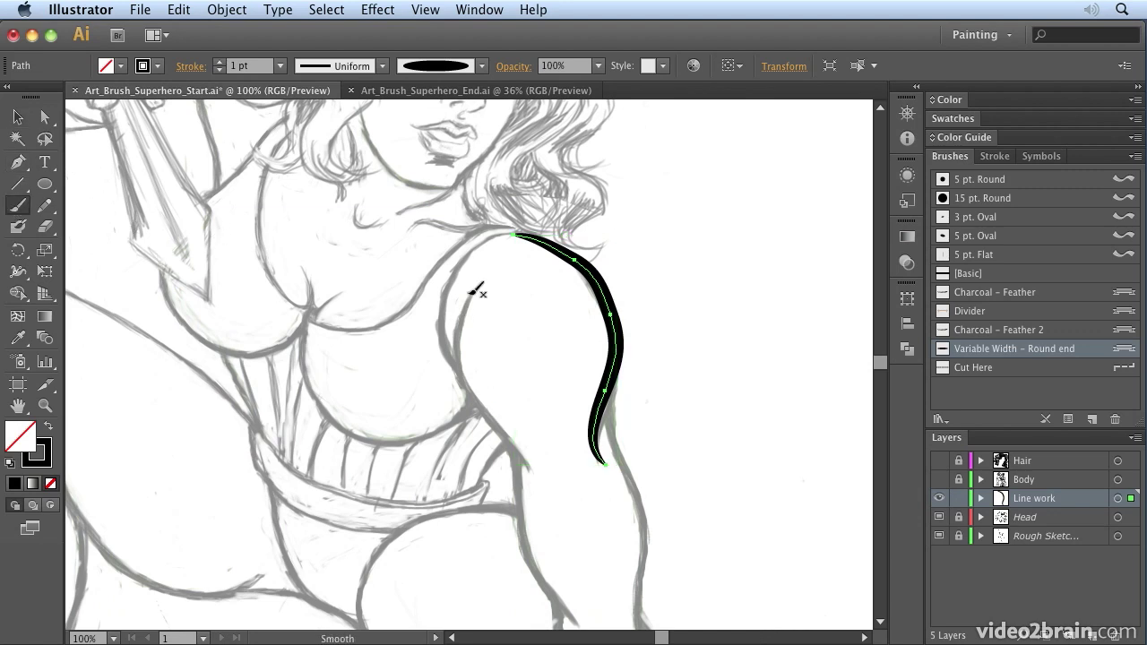
mouse_move(473, 291)
mouse_down()
mouse_move(455, 343)
mouse_move(507, 419)
mouse_move(522, 466)
mouse_move(522, 547)
mouse_move(566, 639)
mouse_up()
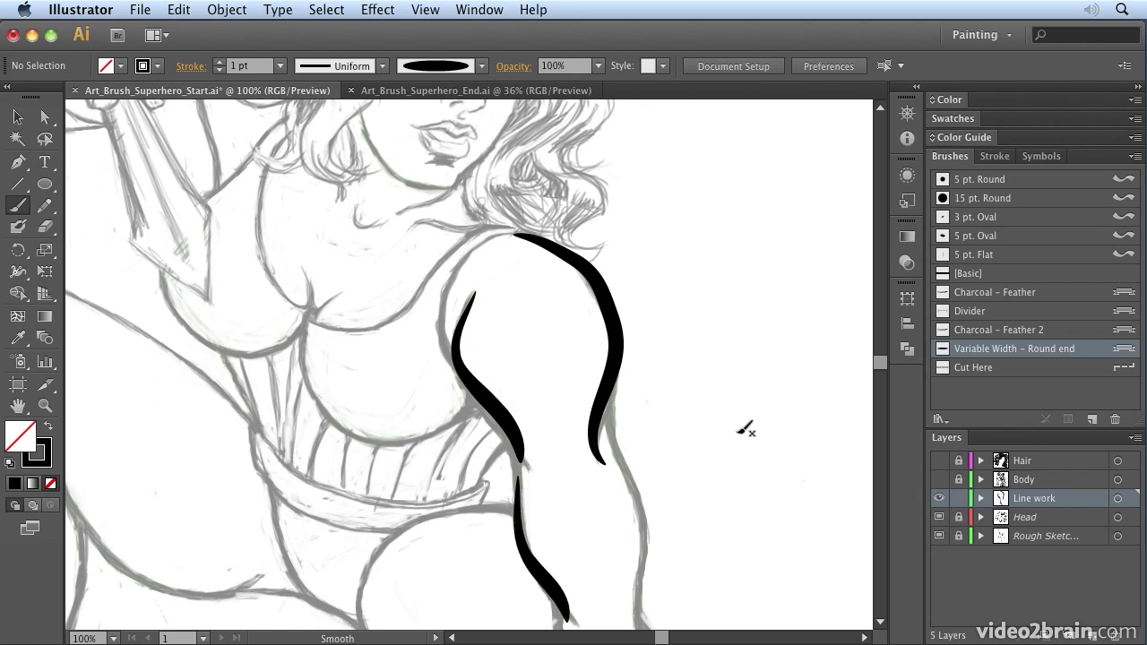
- Delete the right-hand, upper and lower arm test strokes
click(17, 117)
click(591, 282)
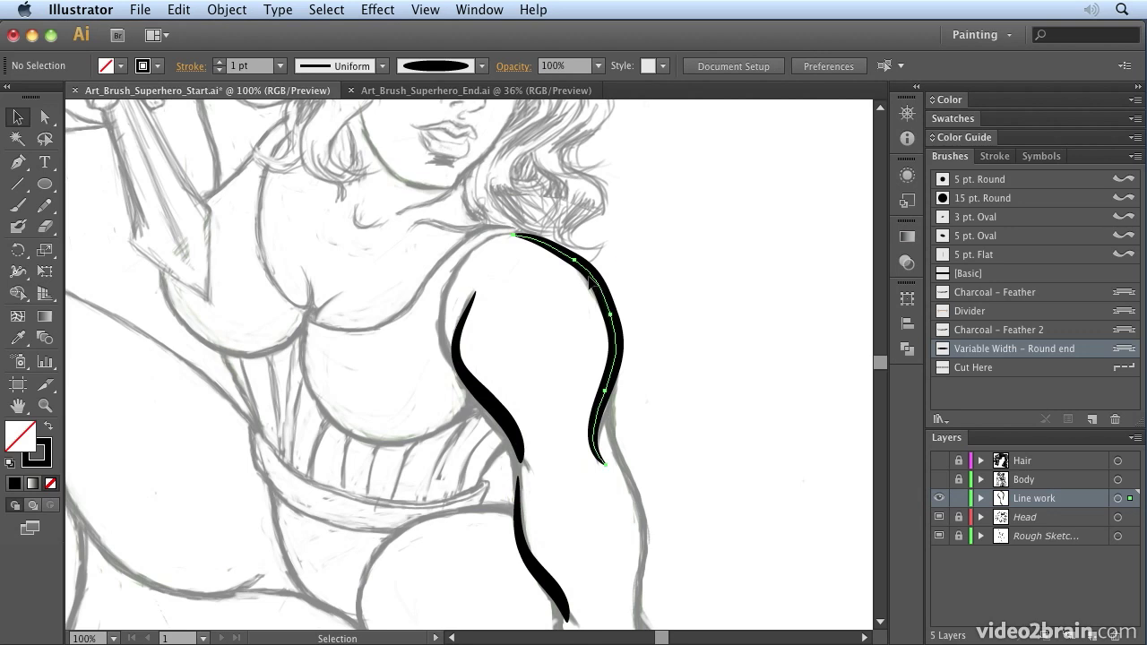
key(Delete)
click(482, 389)
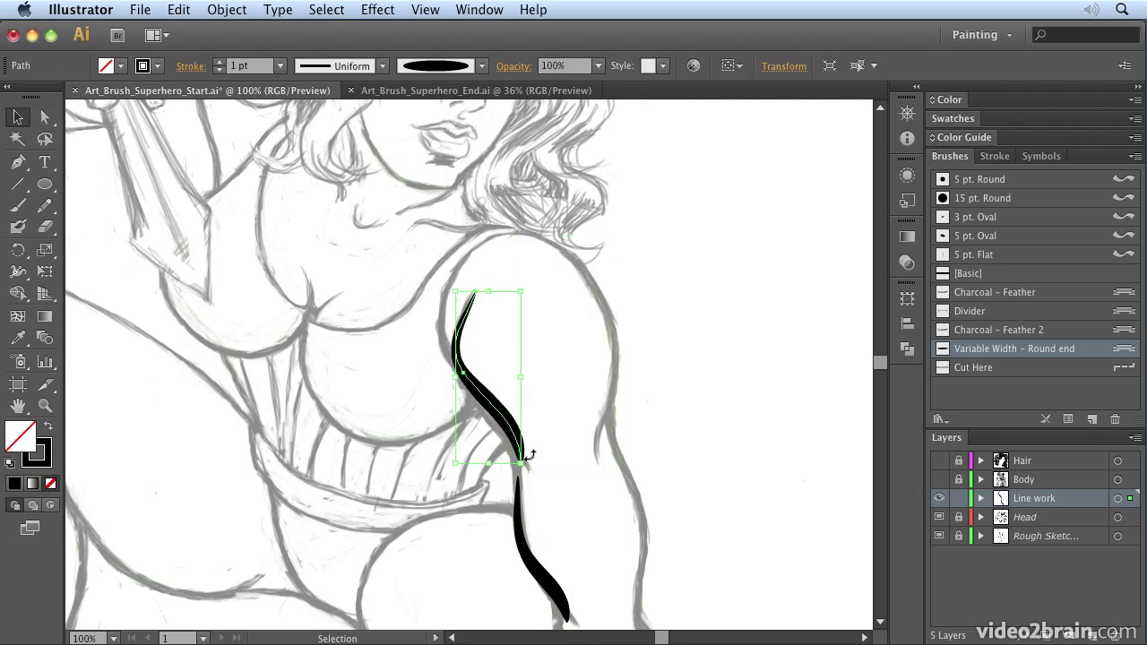
key(Delete)
click(520, 506)
key(Delete)
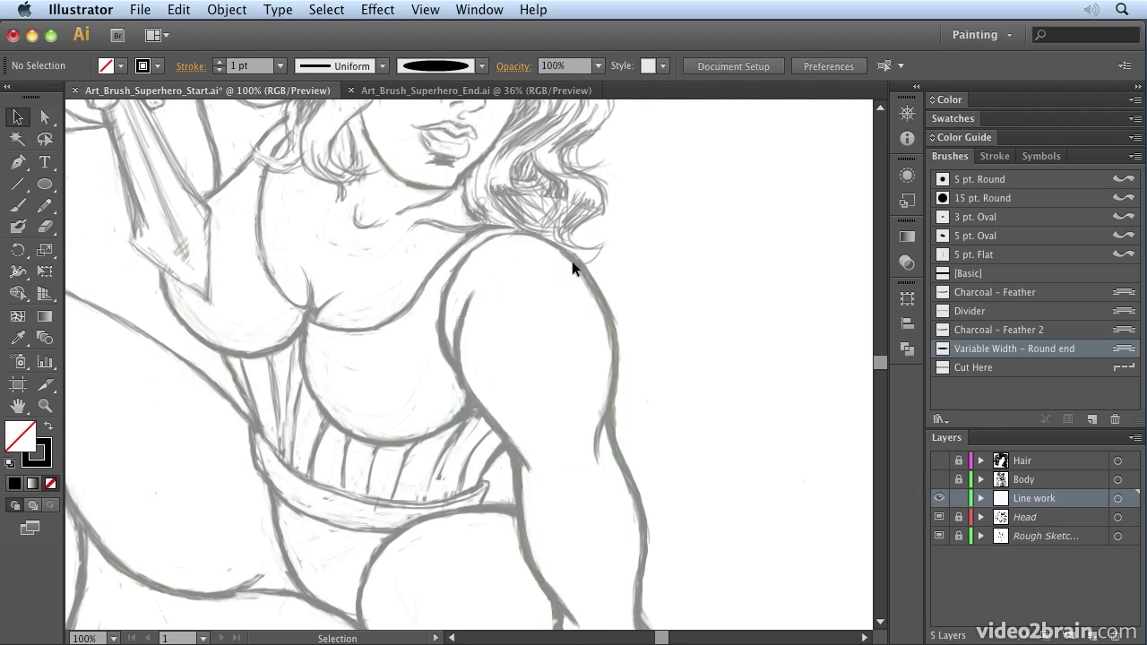
- Scribble three horizontal Pencil strokes right of the hair and select the middle one
scroll(571, 260, up, 5)
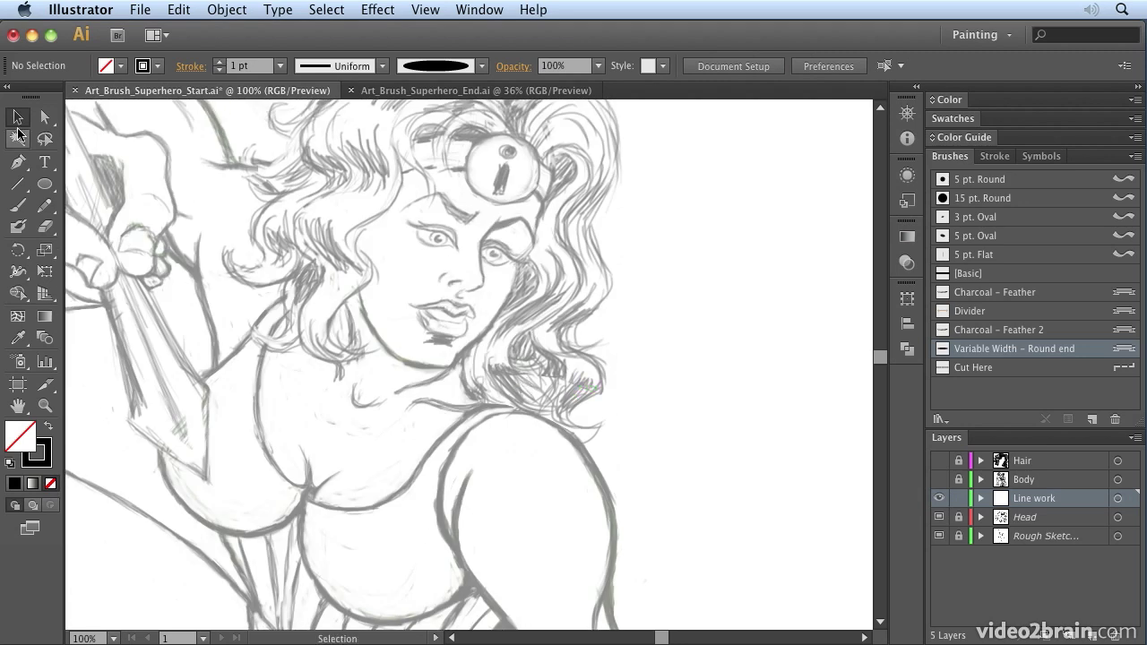
click(45, 204)
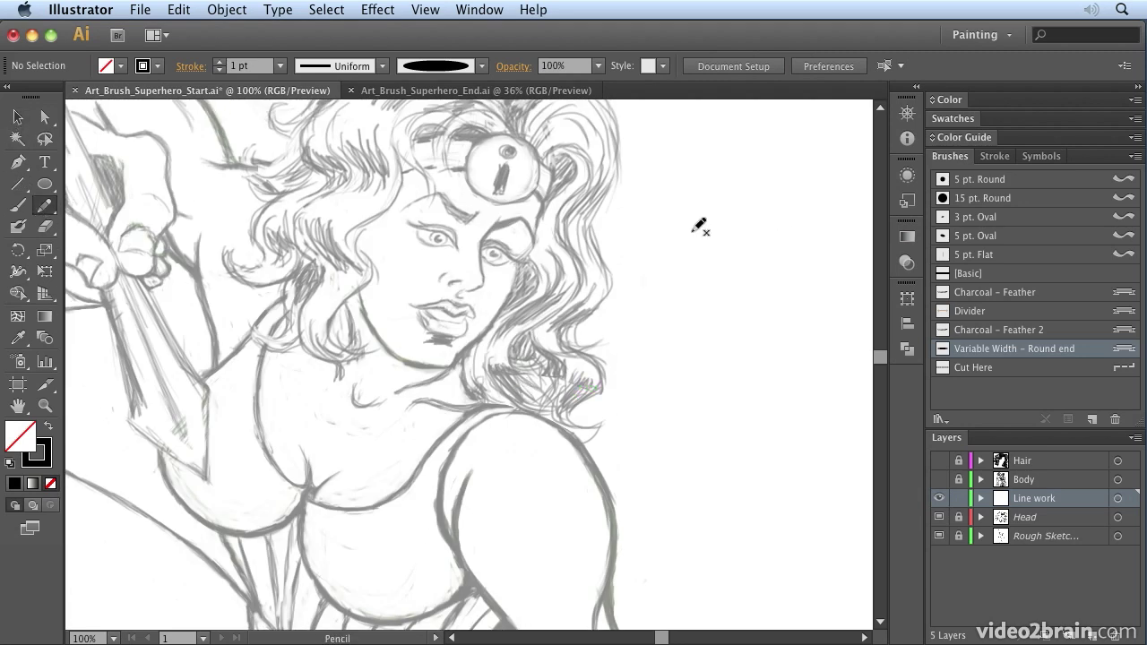
mouse_move(761, 185)
mouse_down()
mouse_move(731, 196)
mouse_move(754, 201)
mouse_move(690, 200)
mouse_move(759, 207)
mouse_move(752, 216)
mouse_move(624, 227)
mouse_move(634, 259)
mouse_up()
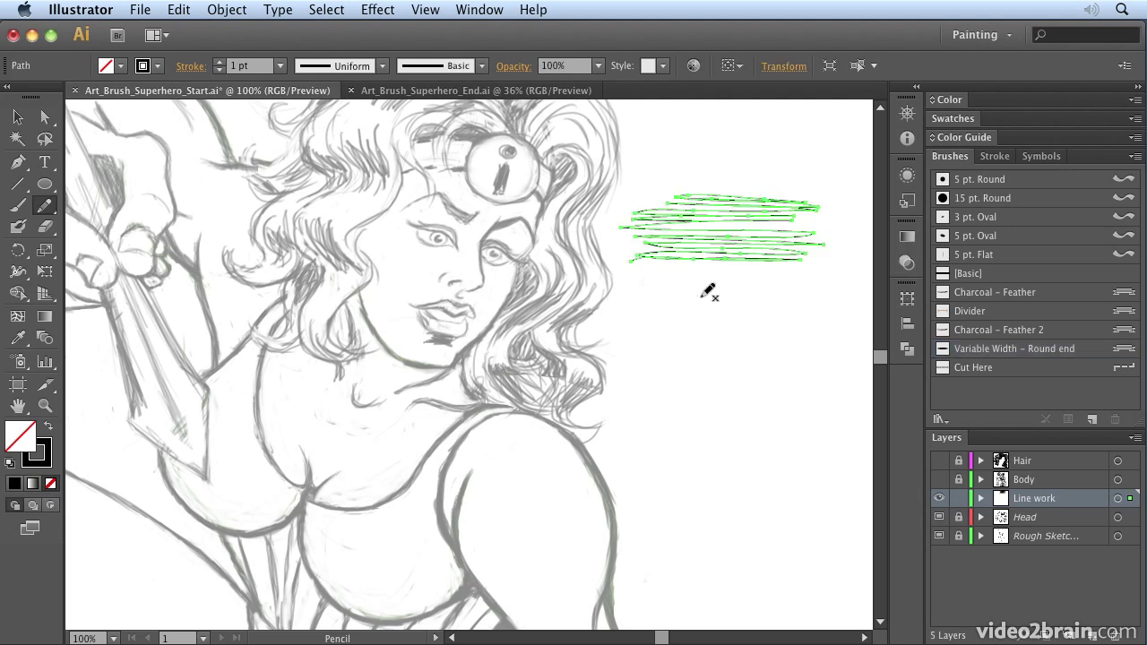
mouse_move(705, 292)
mouse_down()
mouse_move(684, 290)
mouse_move(681, 302)
mouse_move(786, 310)
mouse_move(602, 316)
mouse_up()
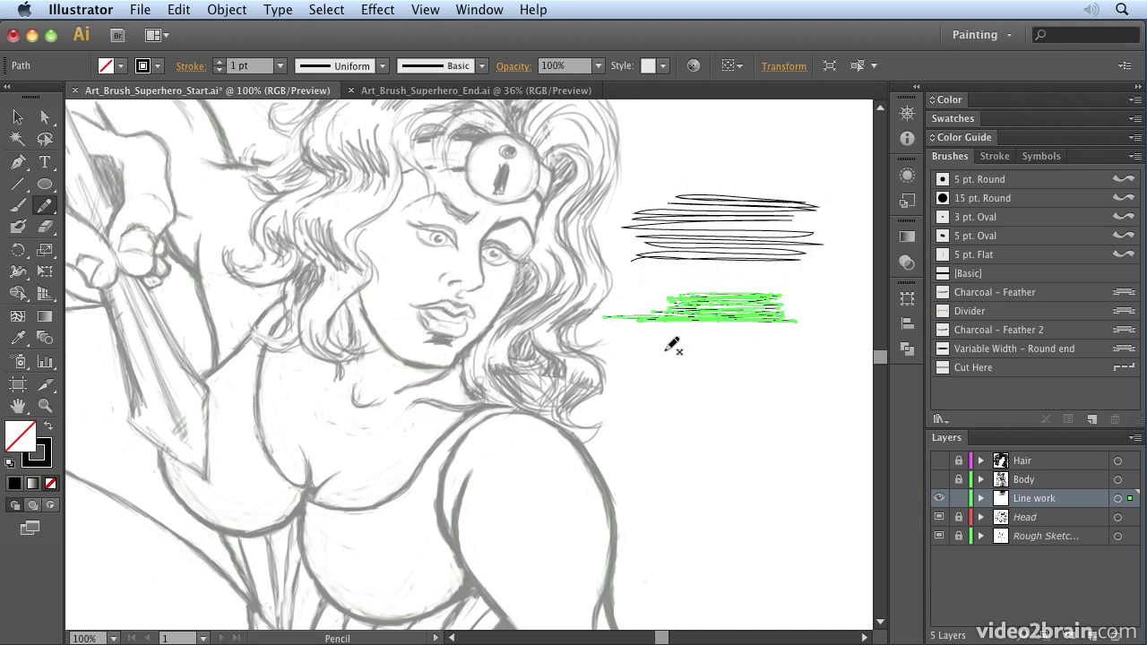
mouse_move(666, 350)
mouse_down()
mouse_move(761, 350)
mouse_move(613, 362)
mouse_move(804, 373)
mouse_move(751, 377)
mouse_up()
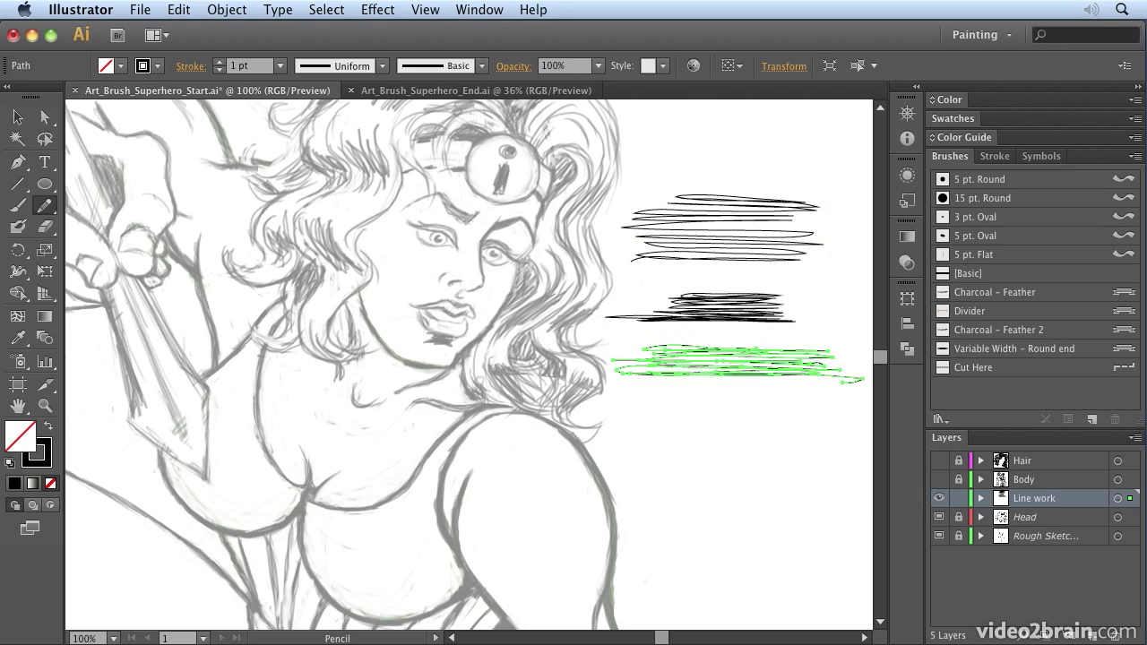
click(17, 117)
click(684, 396)
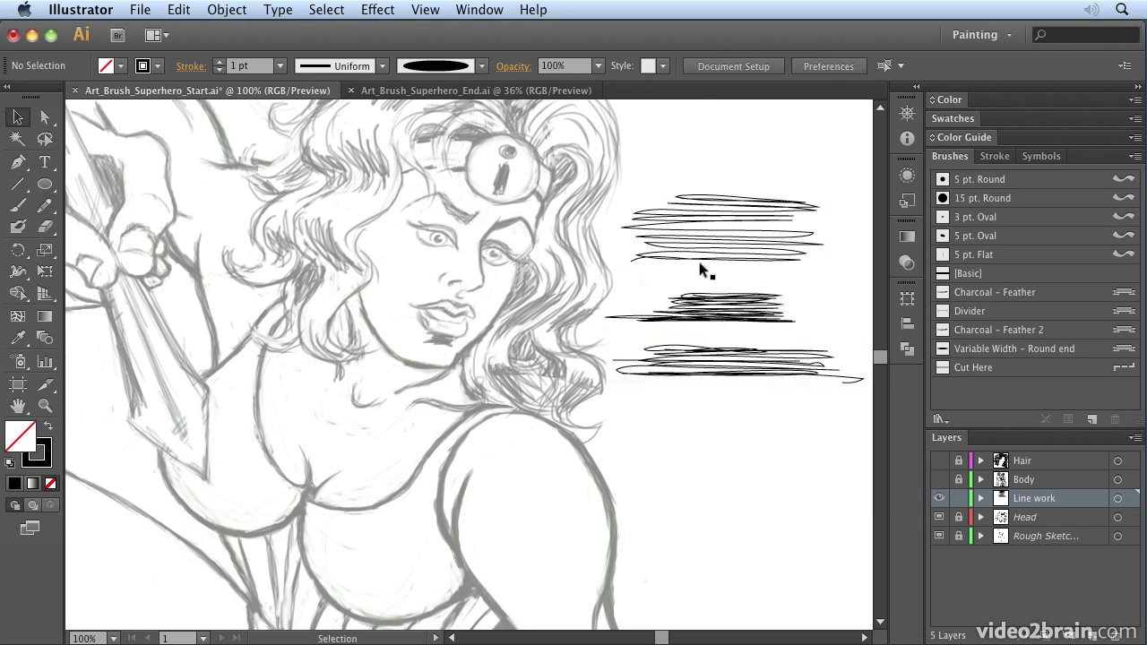
click(731, 310)
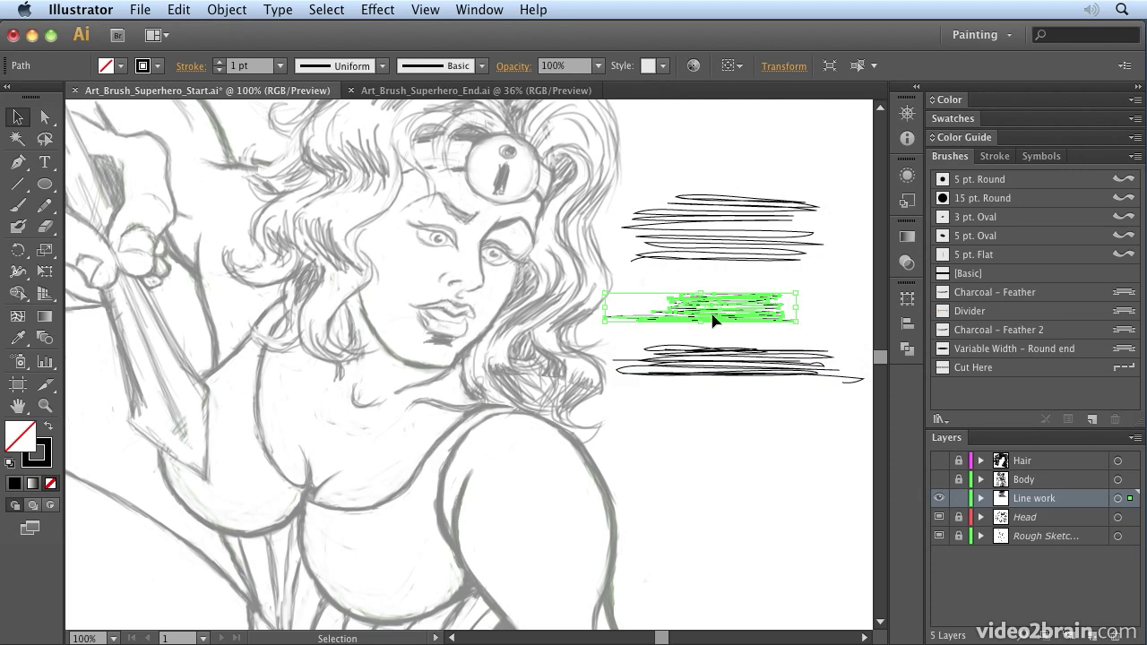
- Create a new Art Brush from the middle scribble, accepting the default Art Brush Options
click(1134, 156)
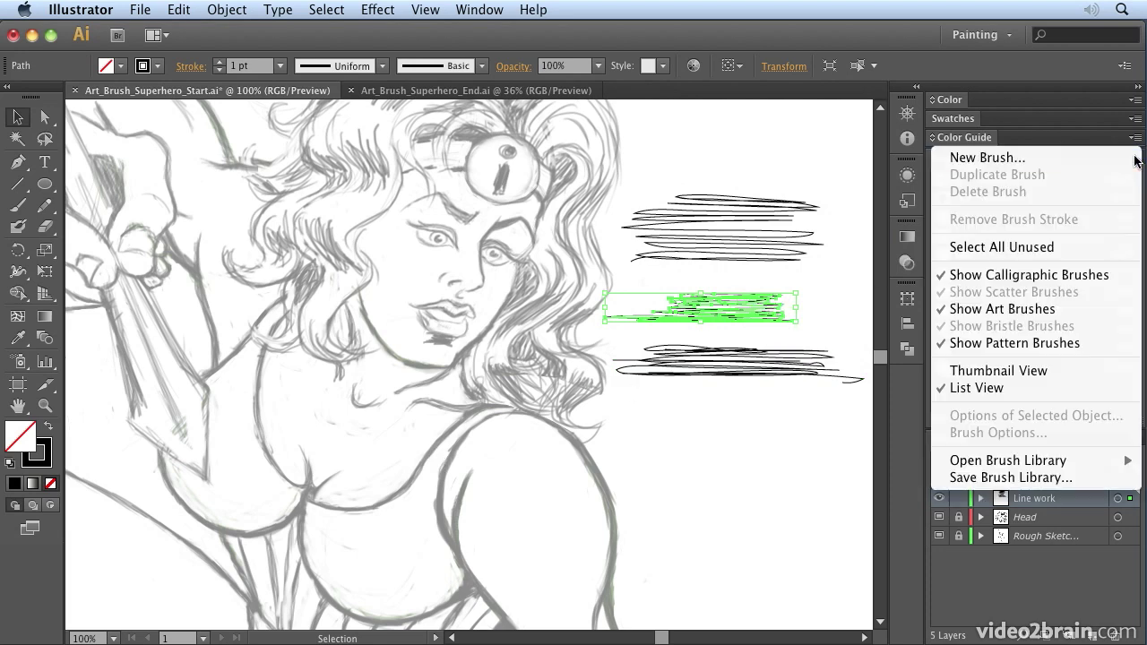
click(1020, 162)
click(482, 374)
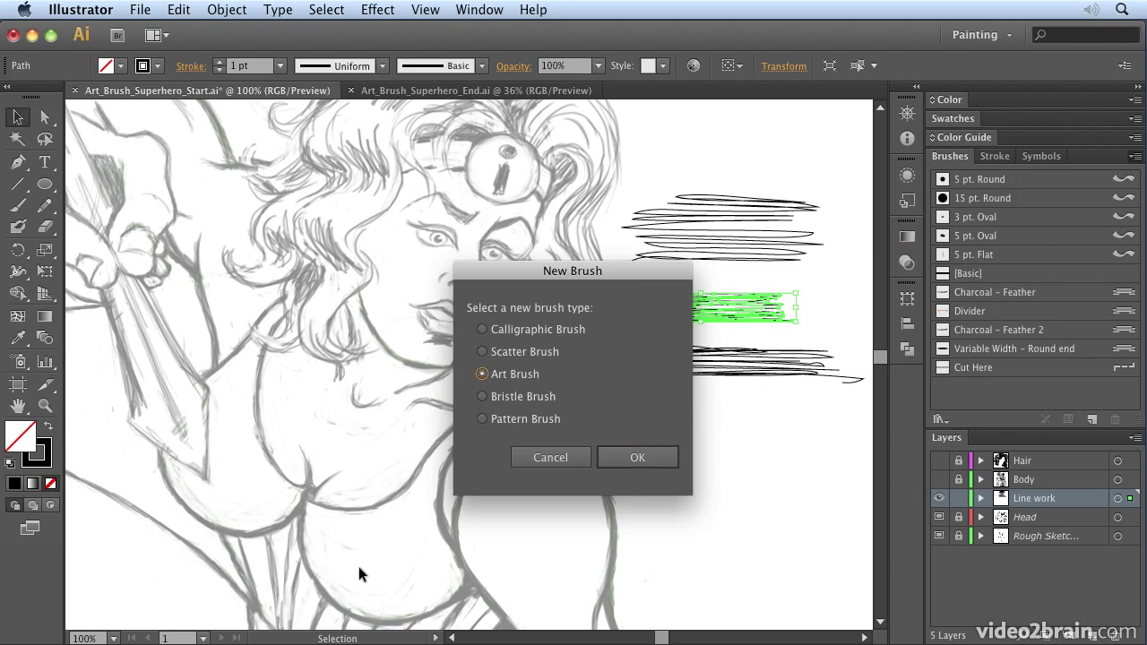
click(637, 456)
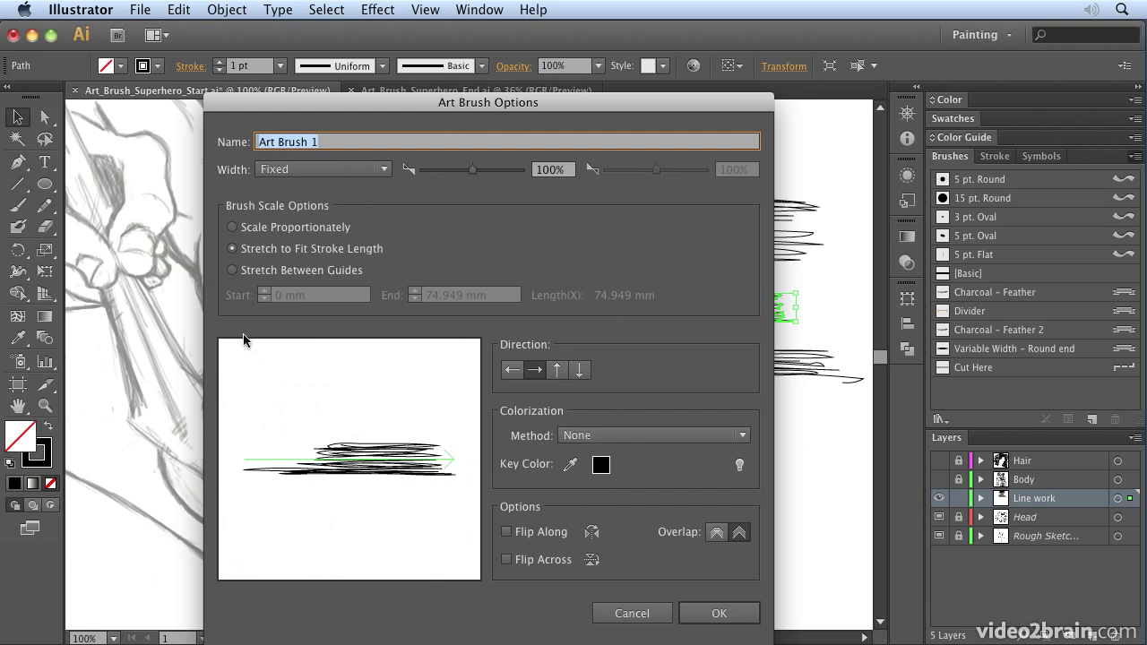
click(717, 614)
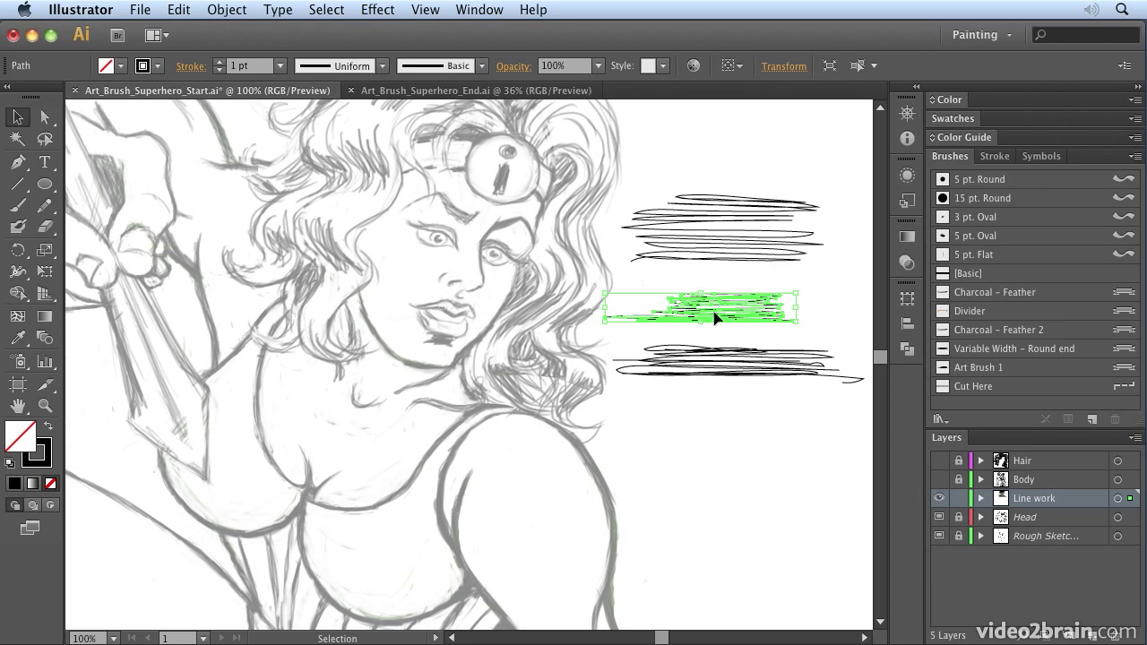
- Delete the middle scribble and nudge the top and bottom scribbles slightly right
key(Delete)
click(785, 220)
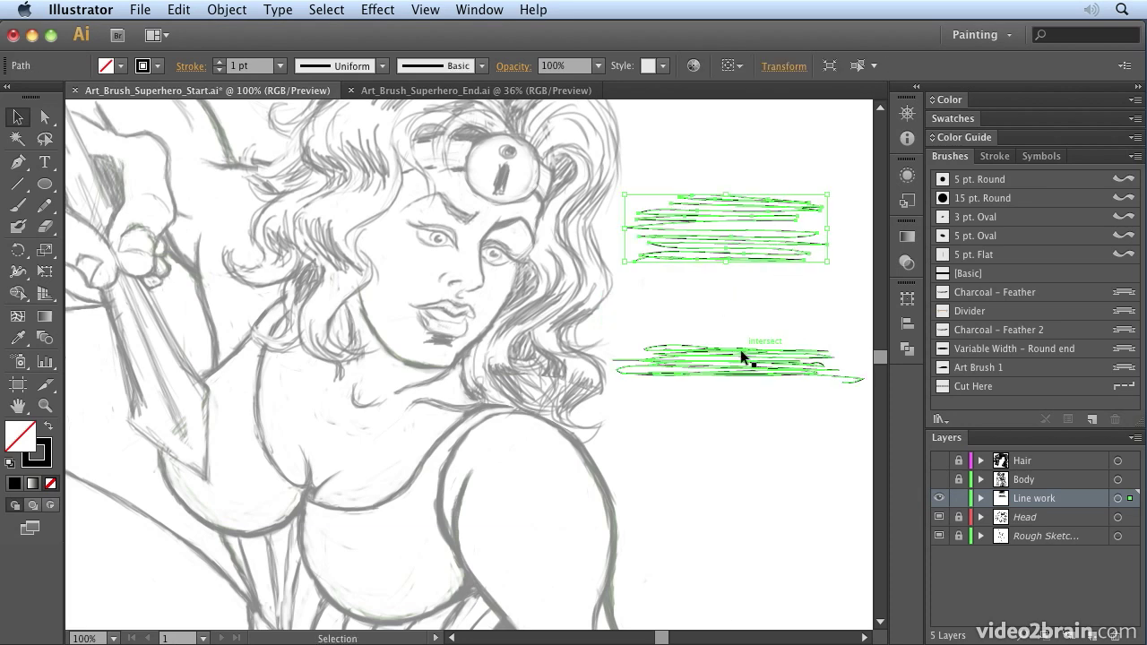
drag(740, 349, 776, 350)
drag(752, 240, 790, 240)
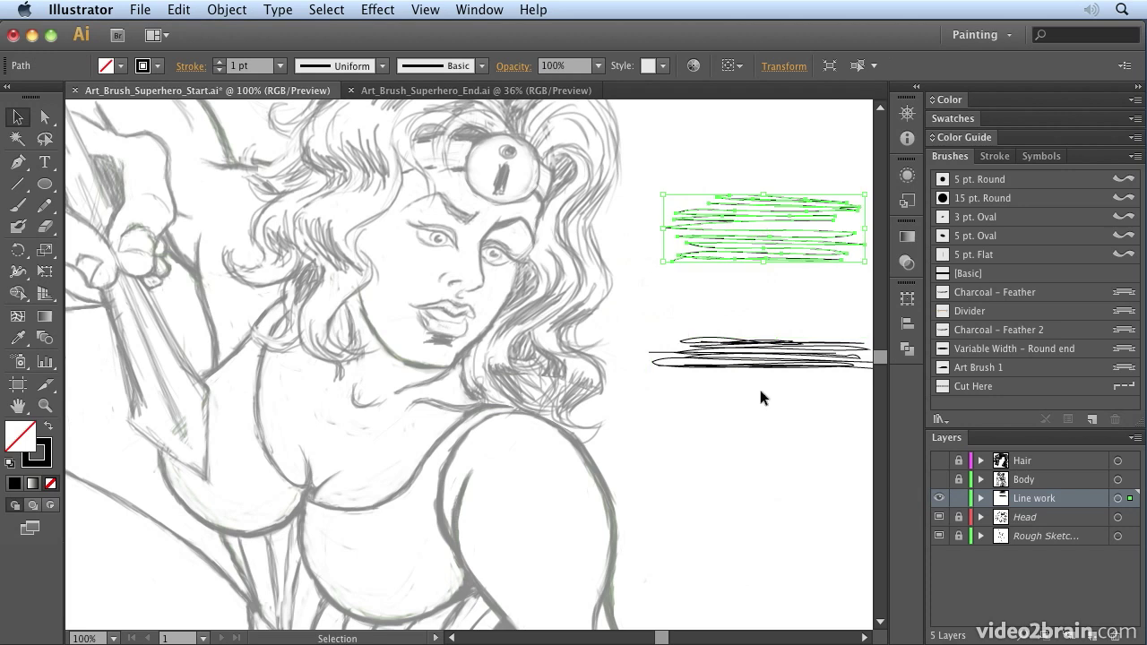
key(space)
drag(546, 134, 565, 256)
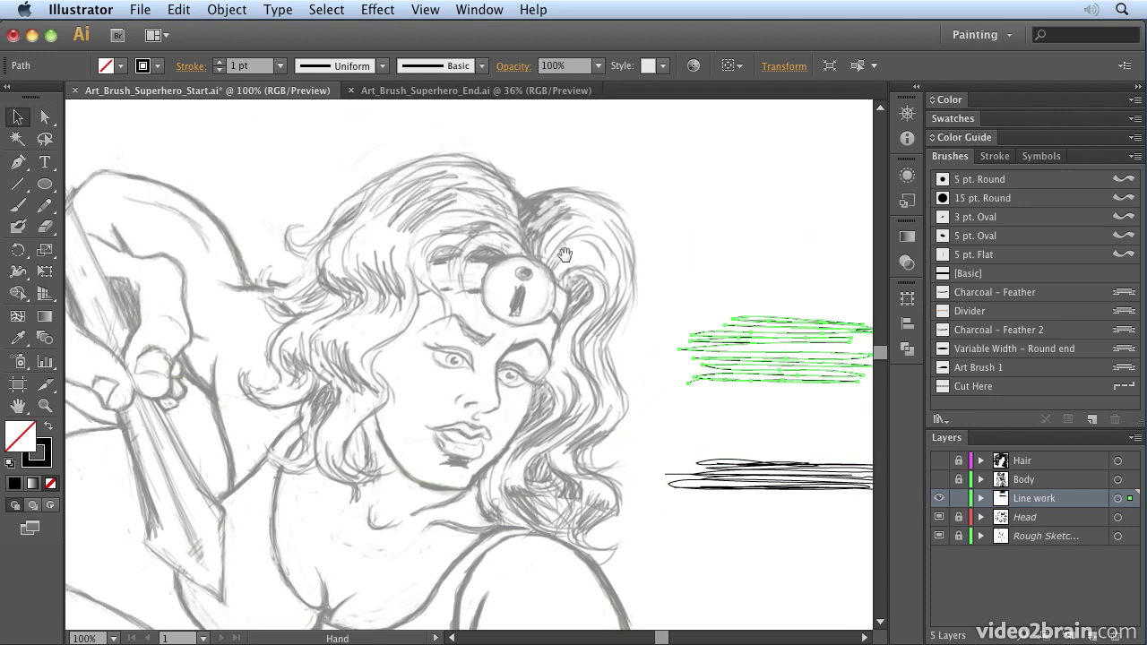
- Apply Art Brush 1 to the top scribble, rename the brush Hair Brush 1, and delete the brushed stroke
click(17, 207)
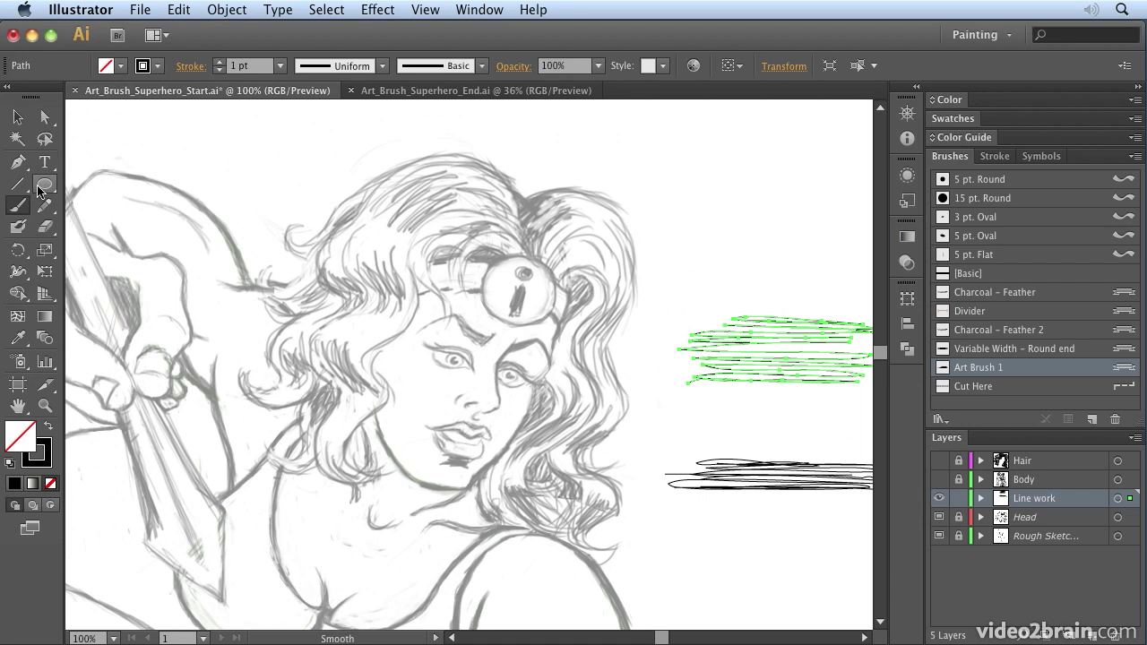
double_click(977, 368)
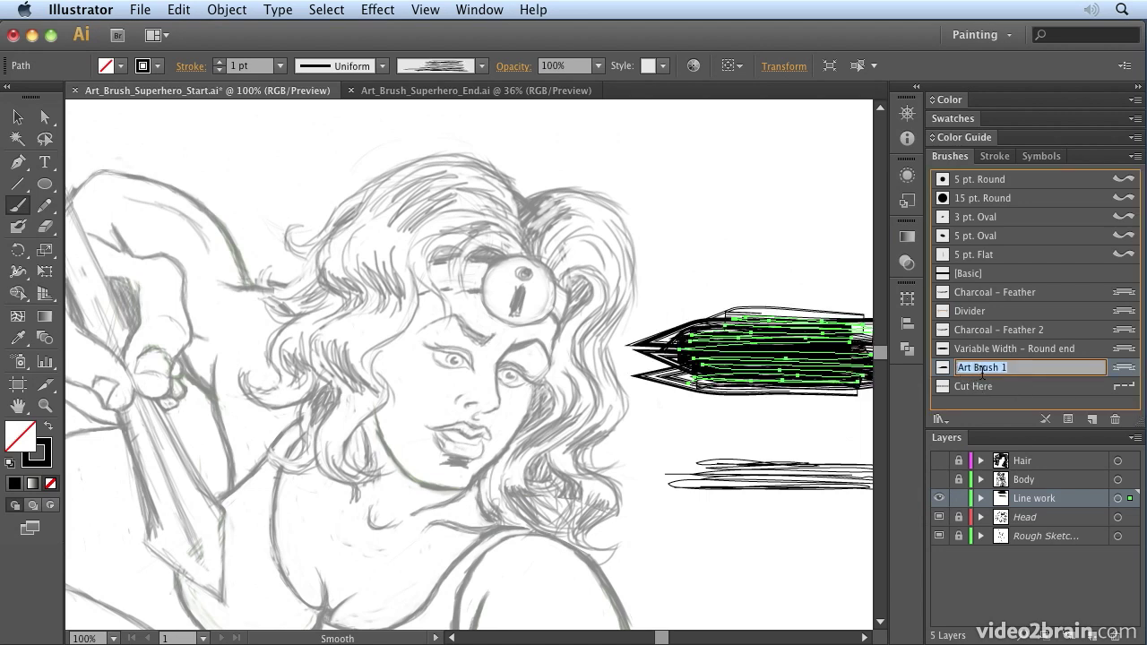
click(971, 368)
text(Hai)
key(Return)
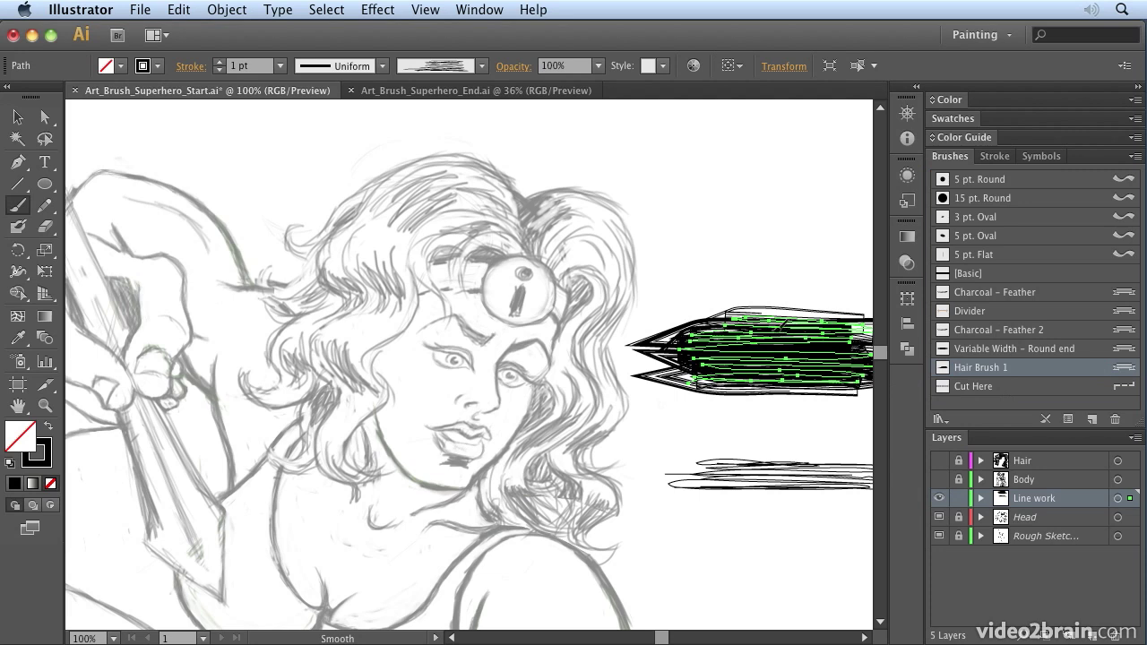
click(17, 117)
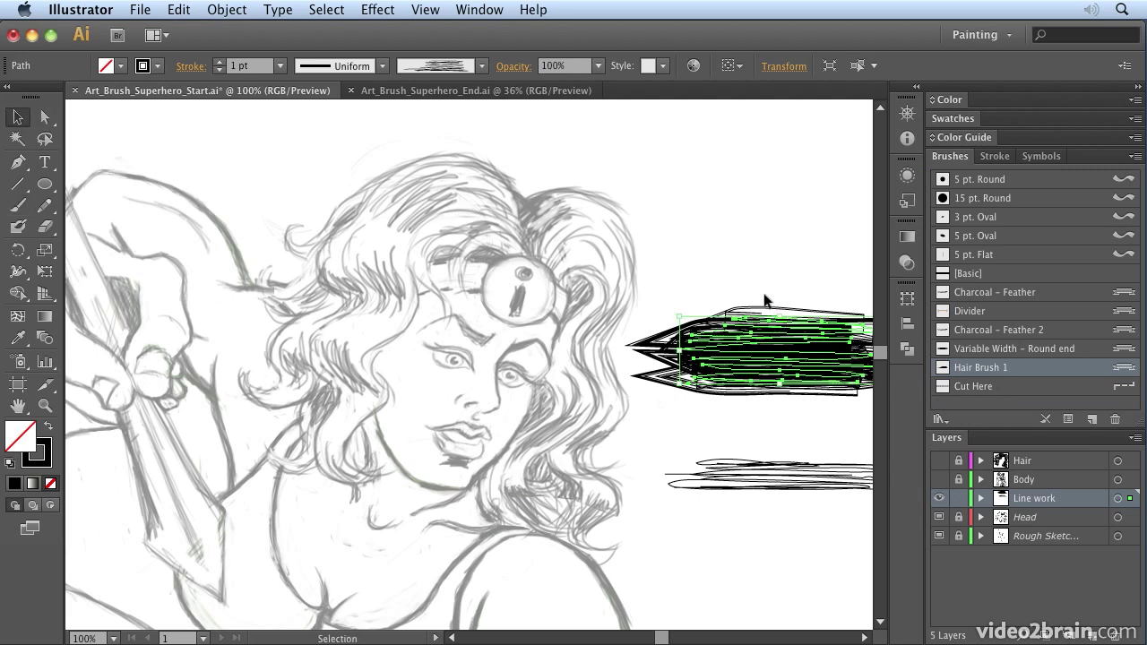
key(Delete)
- Paint two trial Hair Brush 1 strokes above the goggles, then undo both
click(17, 204)
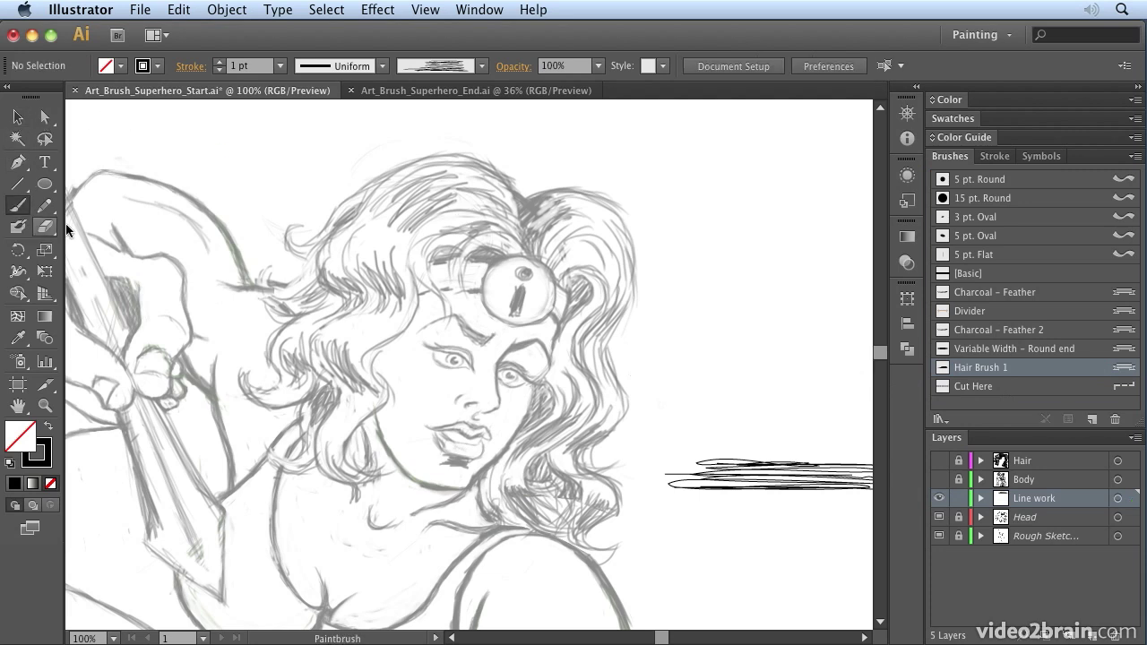
drag(535, 235, 558, 197)
drag(537, 240, 594, 197)
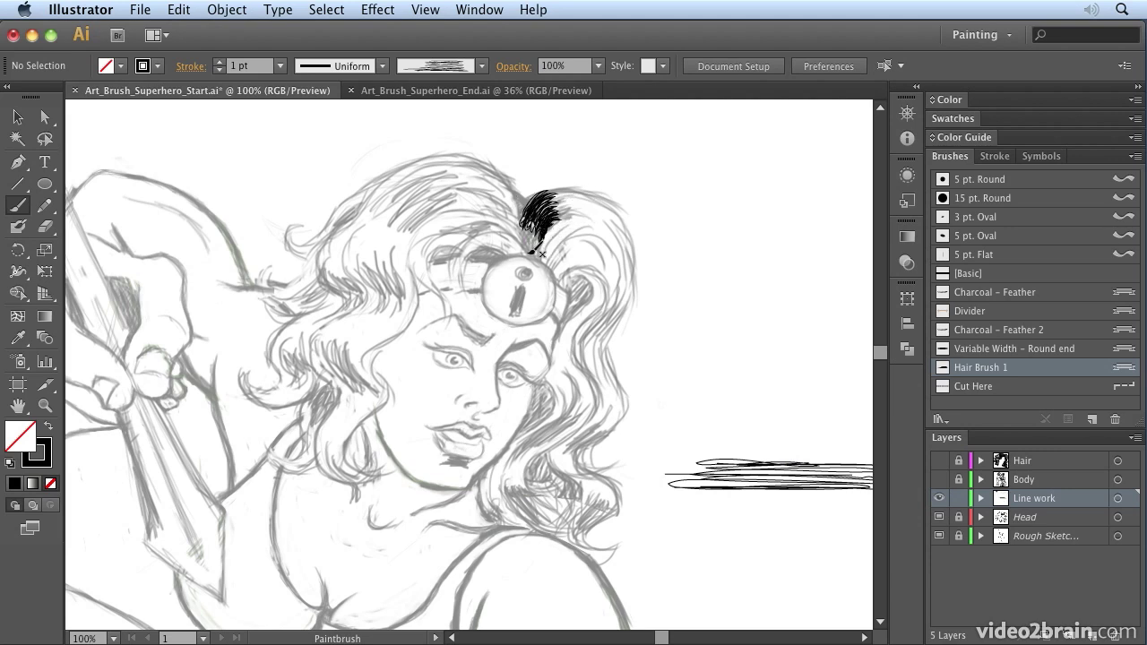
key(super+z)
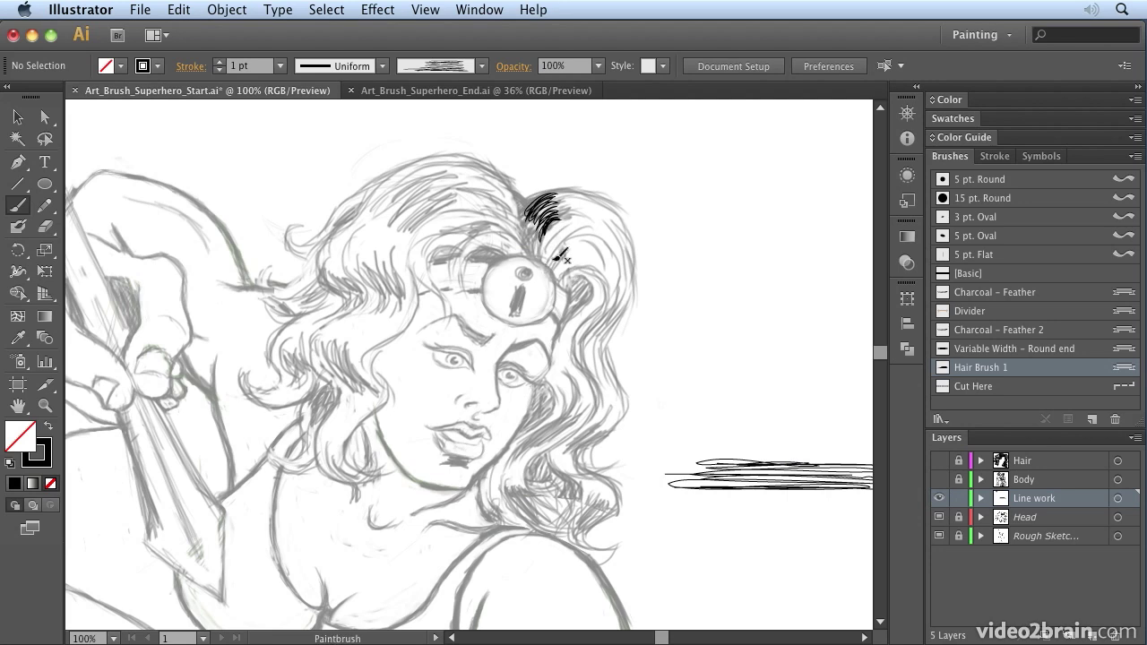
key(super+z)
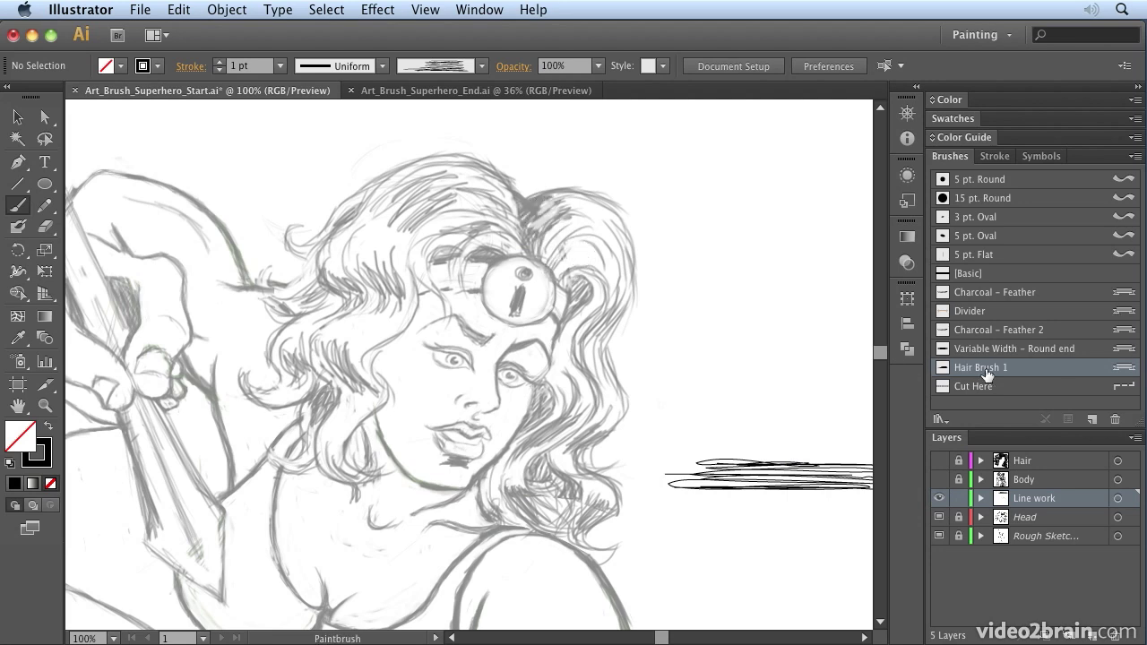
- Set Hair Brush 1 to Scale Proportionately with Pressure width from 51% to 156%
double_click(943, 370)
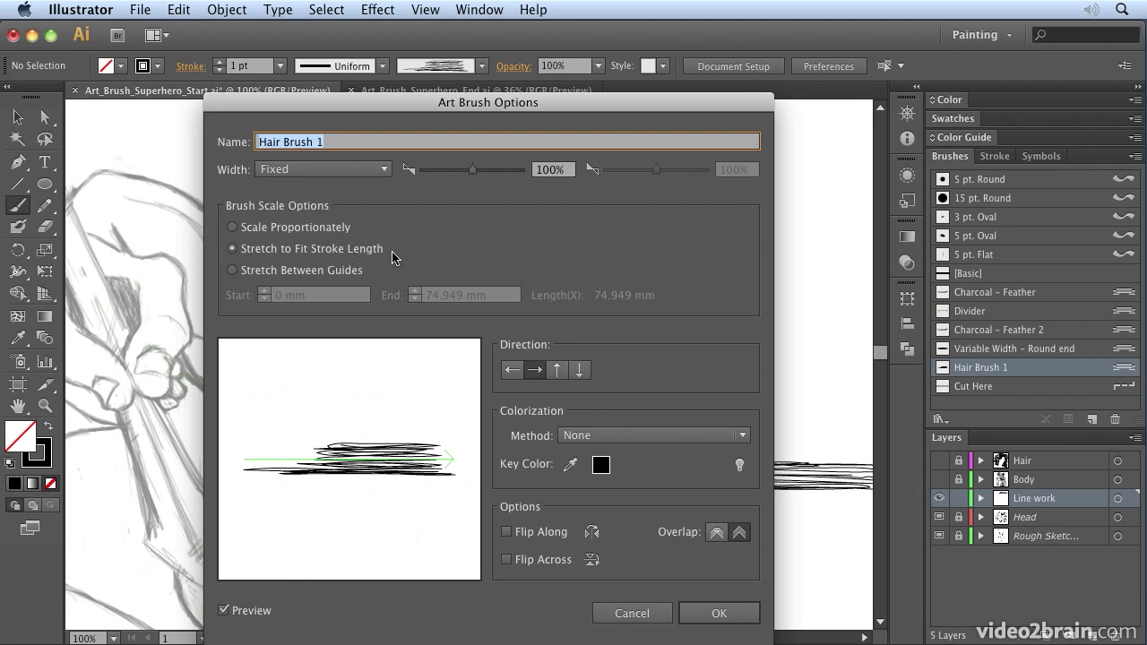
click(232, 228)
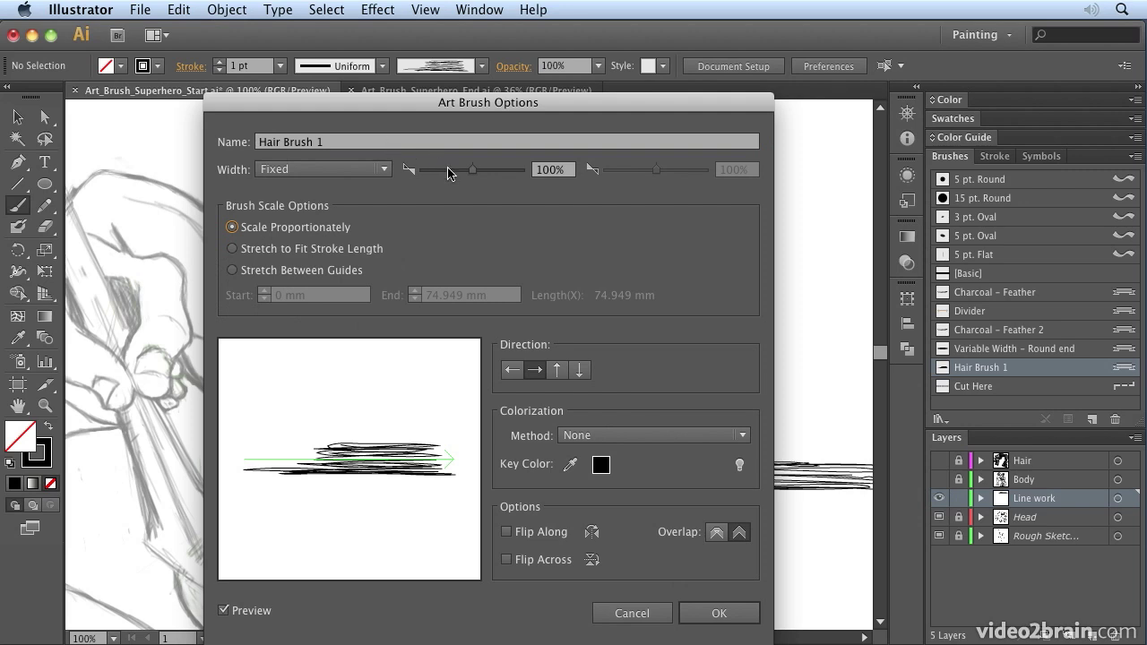
click(322, 172)
click(313, 225)
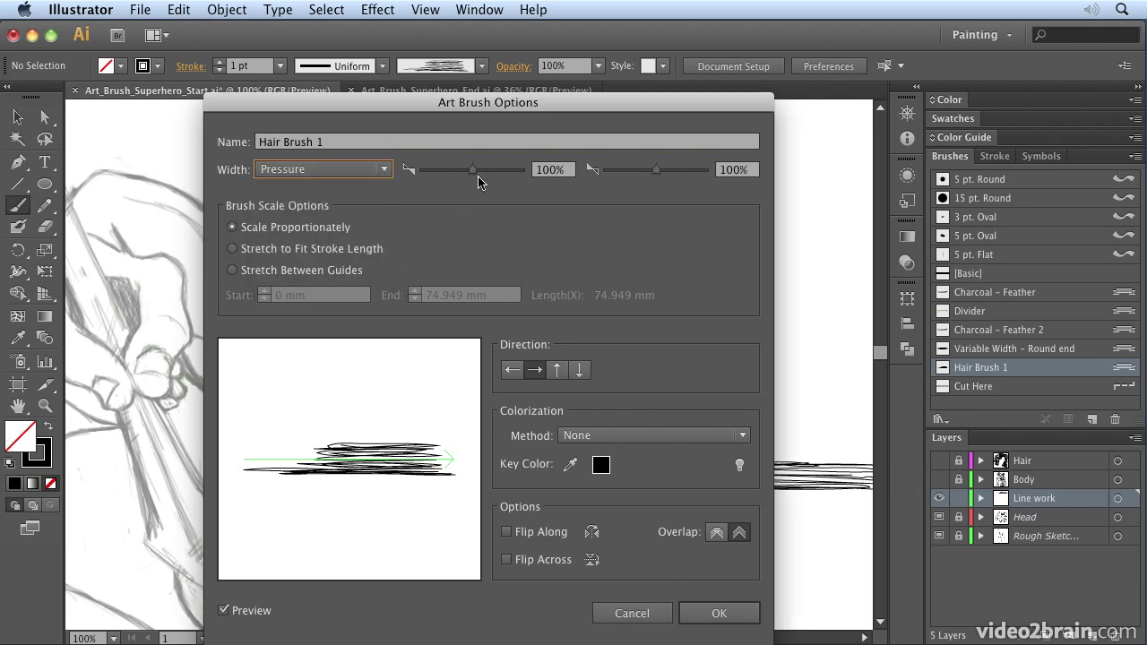
drag(471, 177, 448, 176)
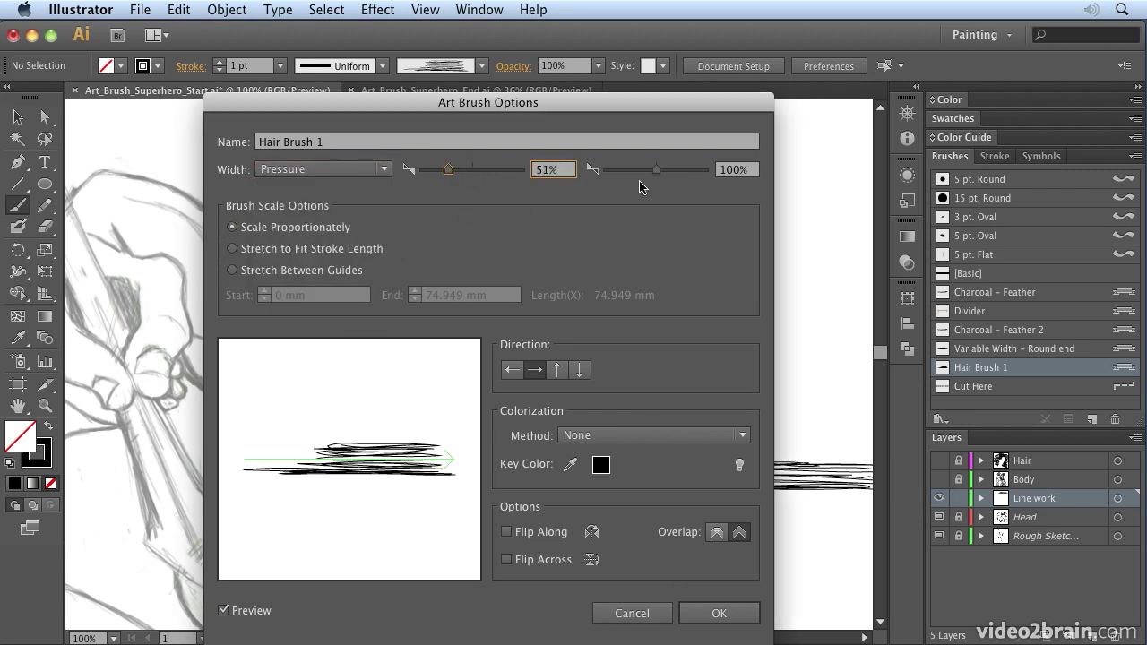
drag(655, 177, 666, 174)
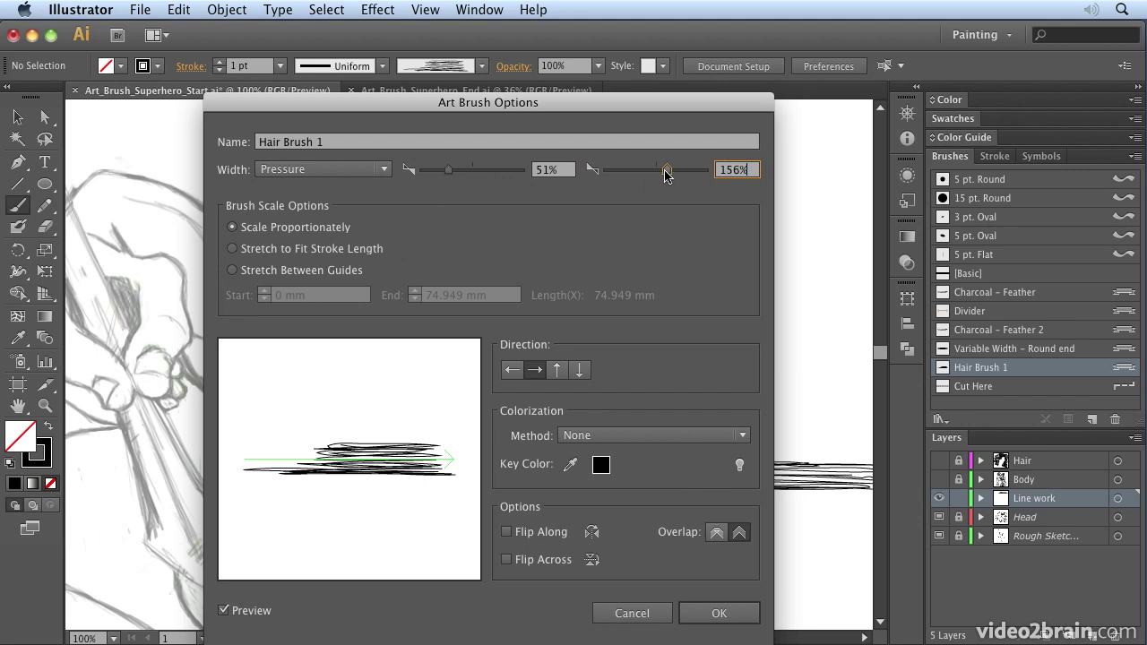
click(706, 611)
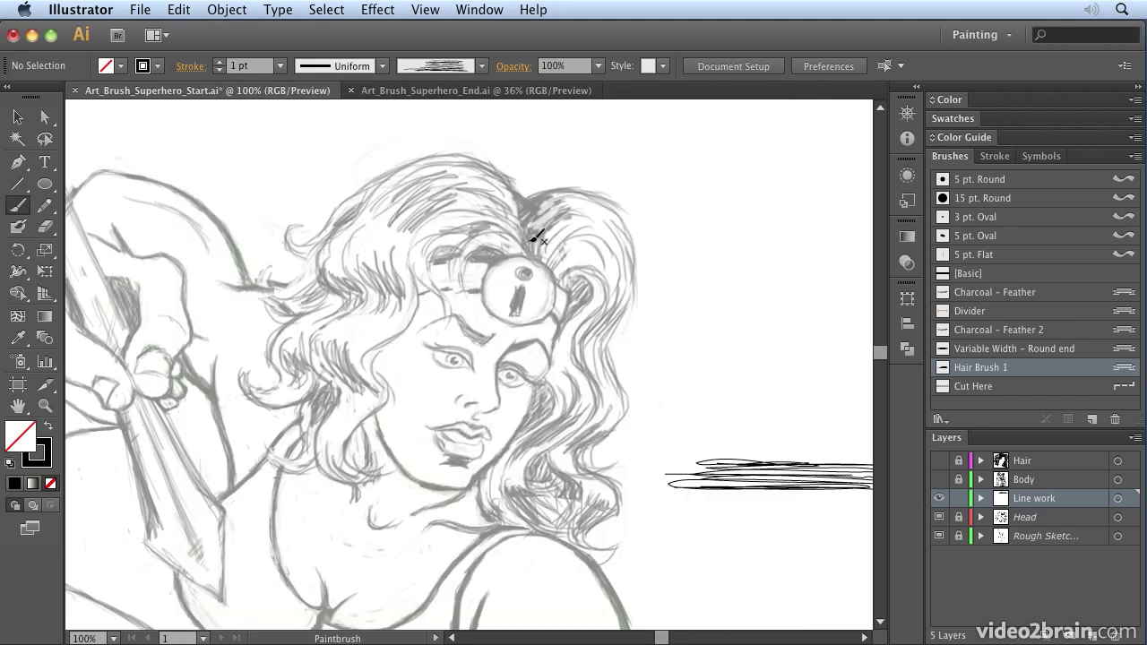
- Paint Hair Brush 1 strands over the top right and down the right side toward the shoulder
mouse_move(561, 202)
mouse_down()
mouse_move(534, 243)
mouse_move(560, 212)
mouse_move(566, 235)
mouse_move(527, 229)
mouse_move(582, 223)
mouse_move(519, 211)
mouse_move(580, 217)
mouse_move(525, 211)
mouse_move(565, 219)
mouse_move(526, 221)
mouse_move(555, 233)
mouse_move(528, 254)
mouse_move(618, 240)
mouse_up()
drag(527, 257, 622, 265)
mouse_move(559, 242)
mouse_down()
mouse_move(621, 255)
mouse_move(602, 225)
mouse_move(609, 306)
mouse_up()
mouse_move(565, 220)
mouse_down()
mouse_move(630, 256)
mouse_move(597, 331)
mouse_move(570, 356)
mouse_up()
drag(616, 313, 588, 385)
mouse_move(600, 316)
mouse_down()
mouse_move(582, 398)
mouse_move(599, 407)
mouse_move(606, 349)
mouse_move(602, 363)
mouse_up()
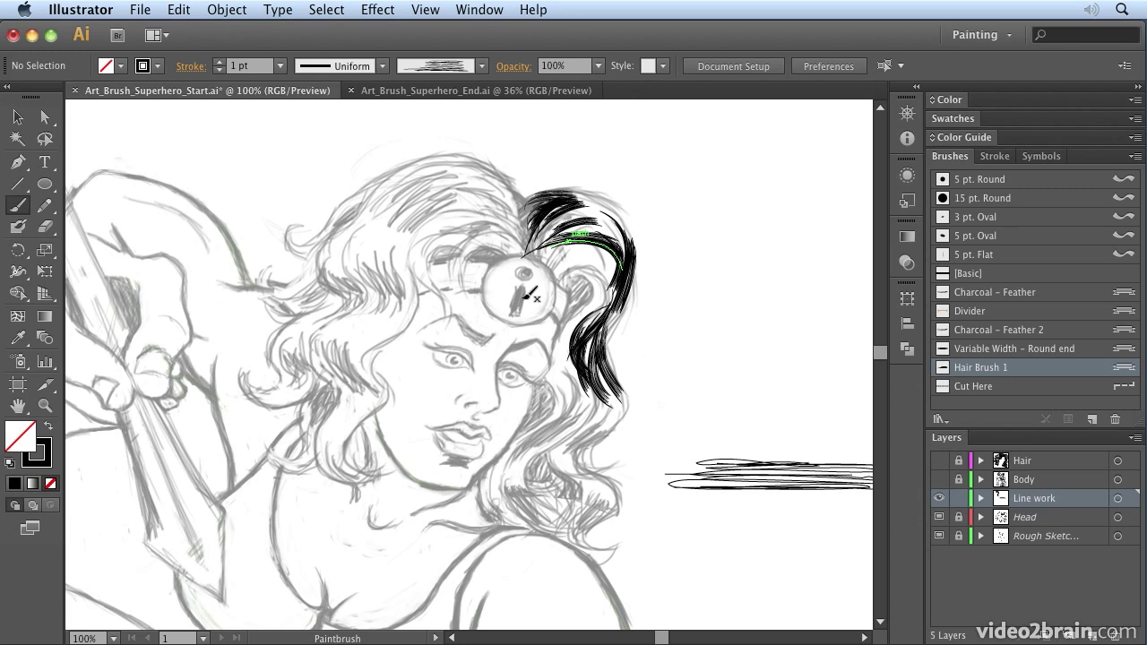
mouse_move(515, 433)
mouse_down()
mouse_move(584, 414)
mouse_move(498, 471)
mouse_up()
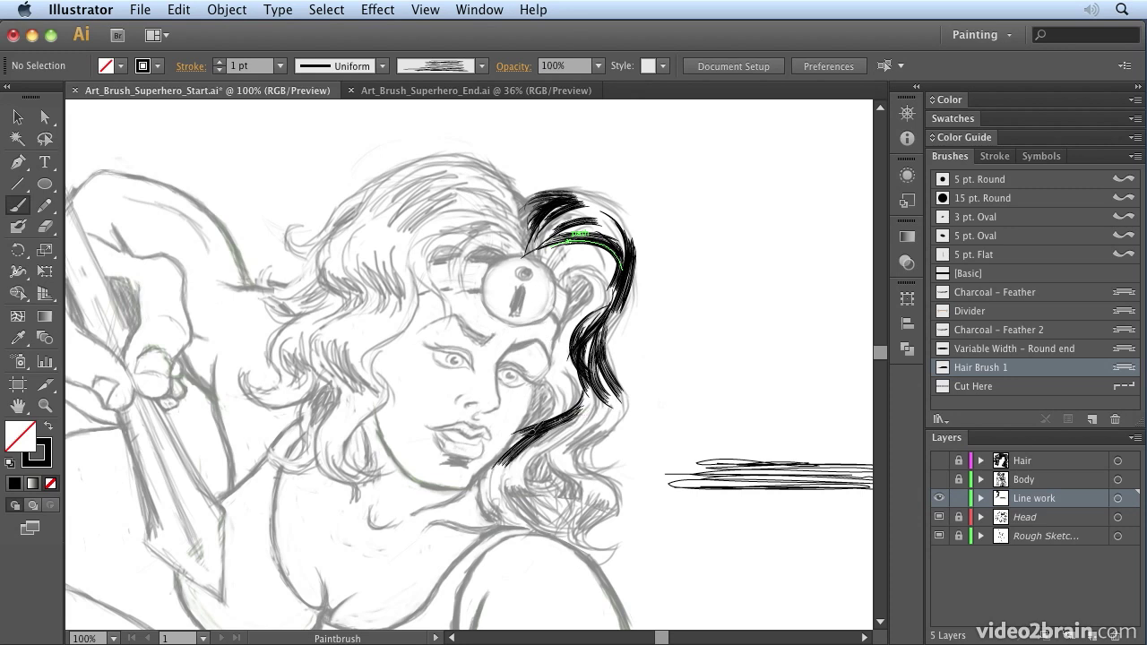
drag(551, 414, 524, 523)
mouse_move(537, 457)
mouse_down()
mouse_move(568, 533)
mouse_move(591, 515)
mouse_move(570, 529)
mouse_move(630, 560)
mouse_up()
- Add Hair Brush 1 strands across the top and top-left of the hair
drag(439, 167, 526, 235)
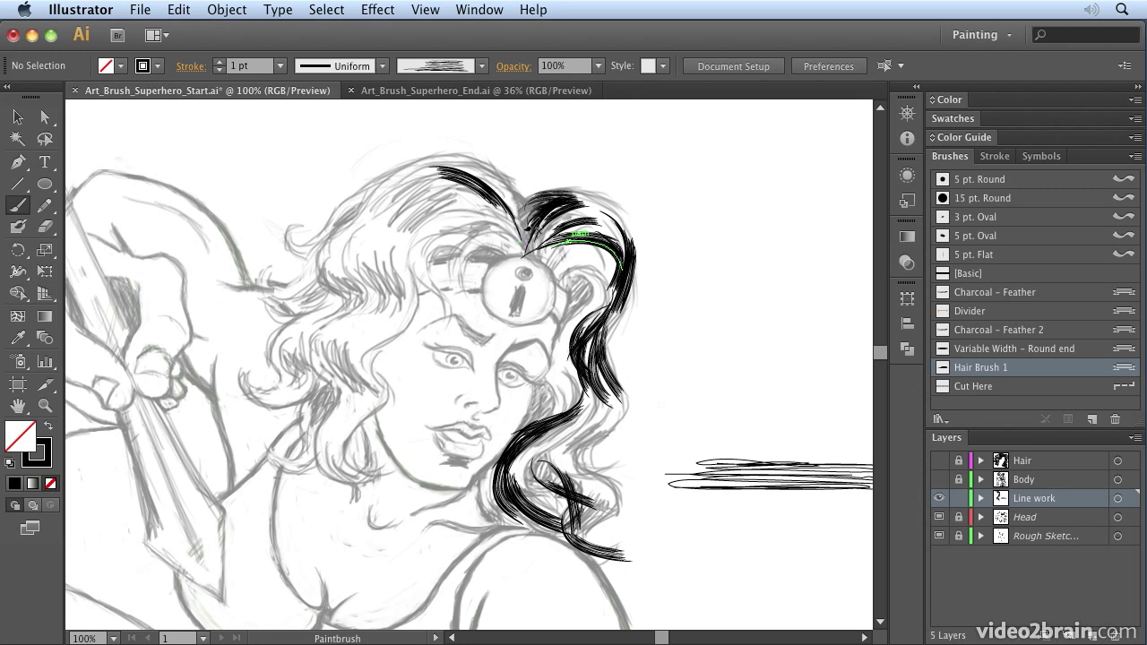
drag(448, 157, 523, 229)
drag(484, 154, 530, 235)
drag(473, 176, 536, 247)
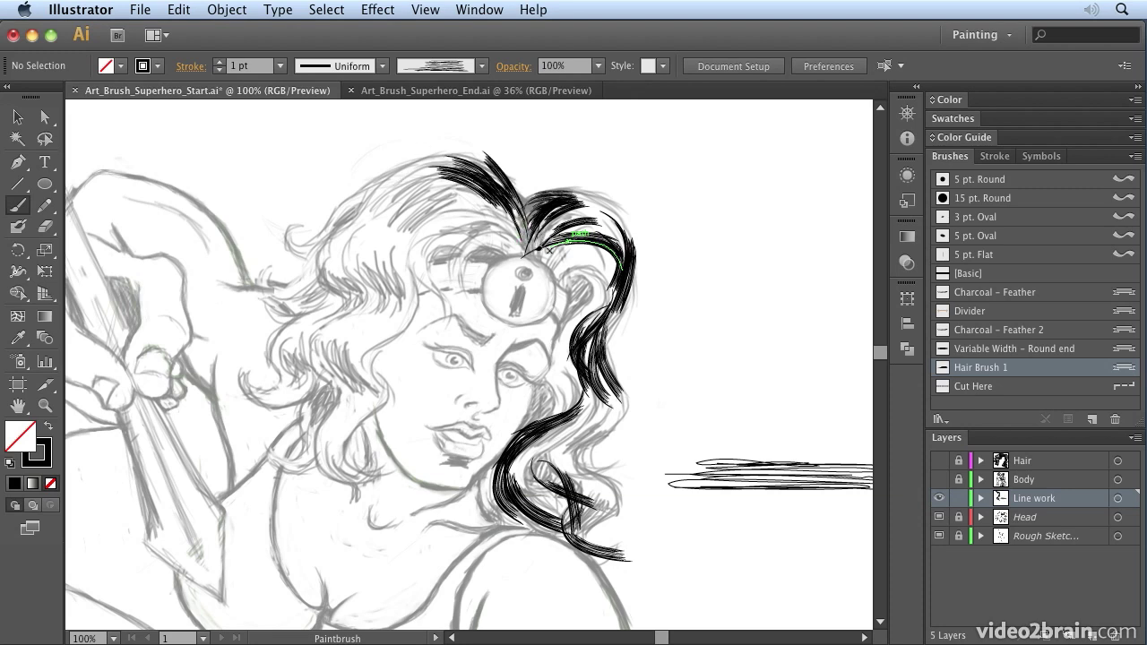
mouse_move(453, 192)
mouse_down()
mouse_move(529, 243)
mouse_move(387, 240)
mouse_up()
mouse_move(506, 222)
mouse_down()
mouse_move(414, 267)
mouse_move(473, 328)
mouse_up()
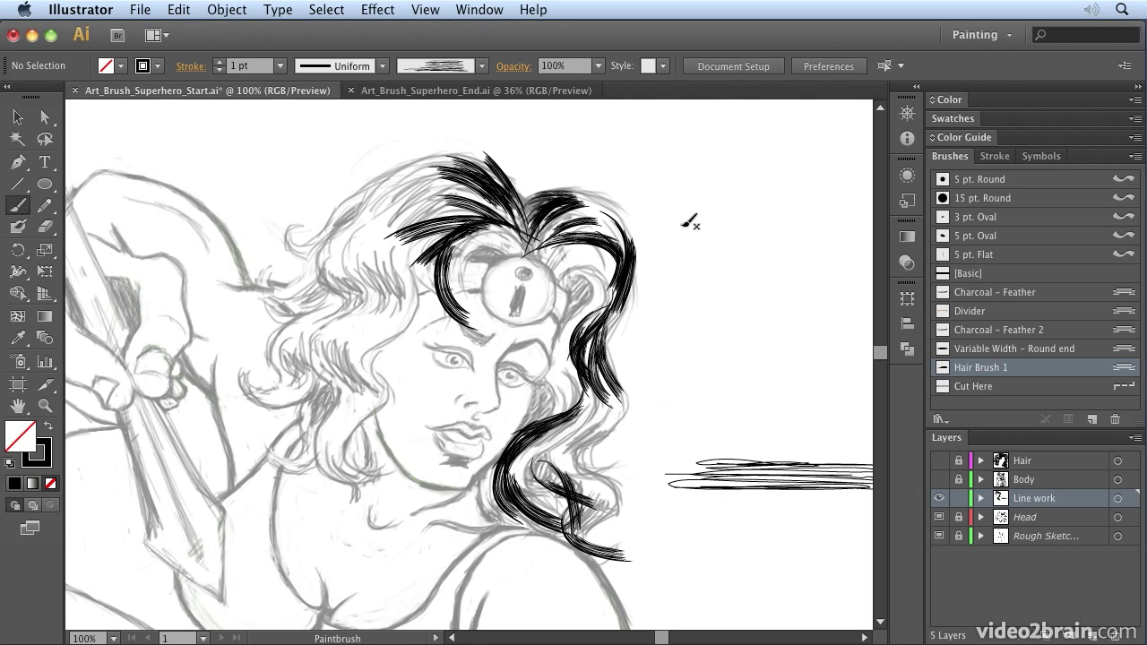
- Fill in strands near the headband, down the lower right, and across the upper-left hair
mouse_move(591, 298)
mouse_down()
mouse_move(538, 350)
mouse_move(540, 394)
mouse_up()
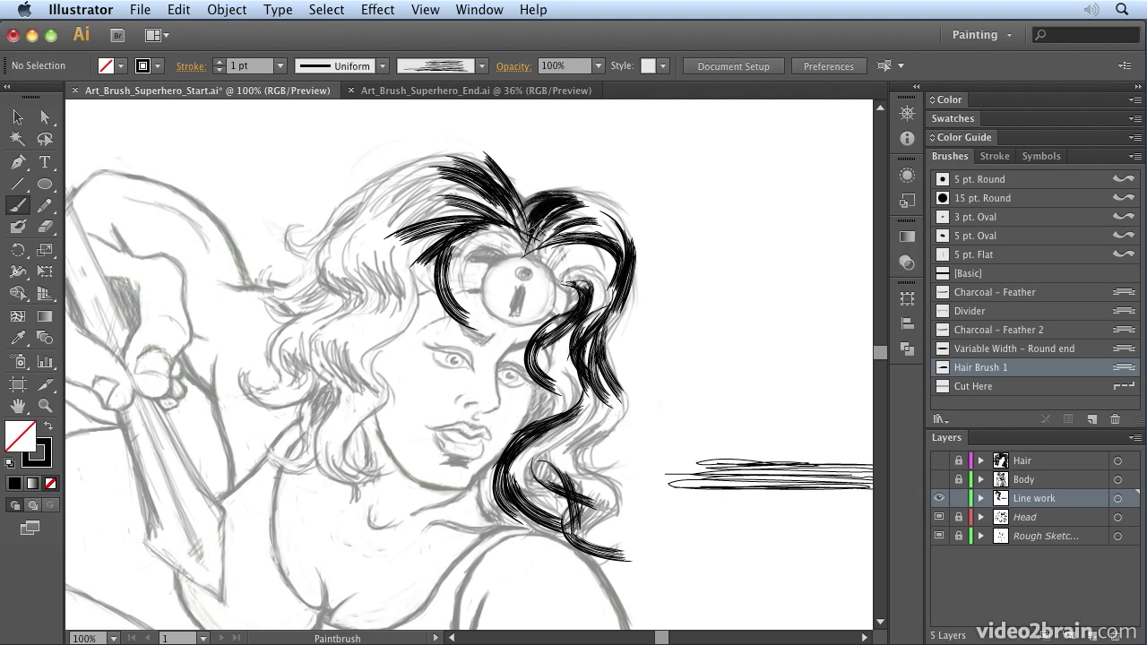
mouse_move(536, 211)
mouse_down()
mouse_move(555, 249)
mouse_move(618, 240)
mouse_up()
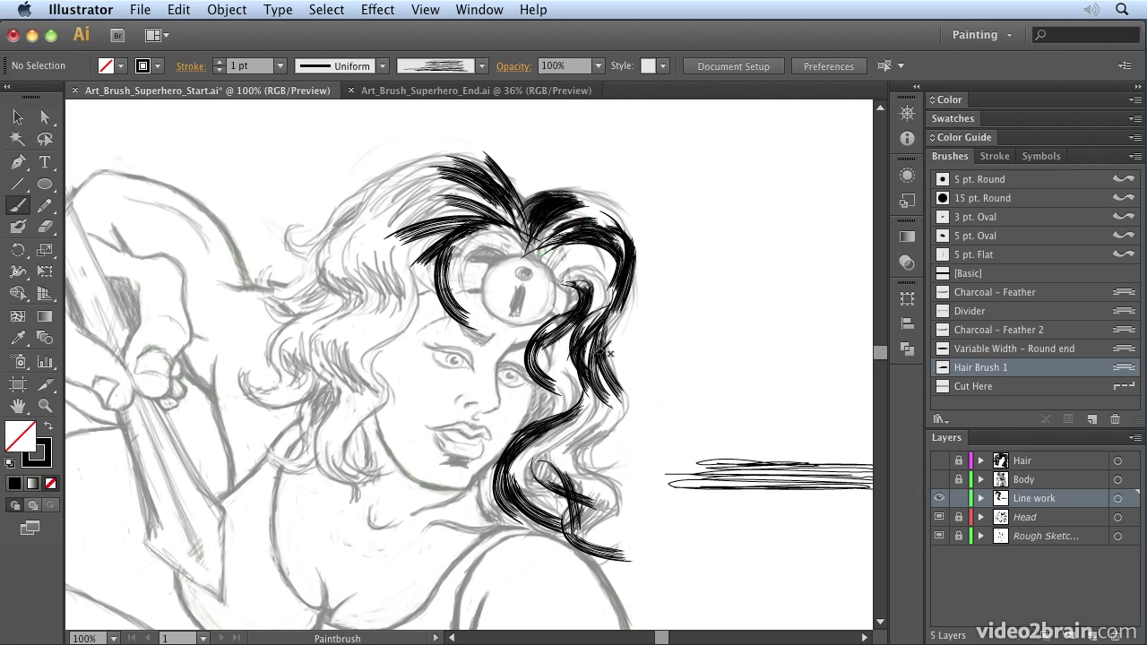
mouse_move(593, 301)
mouse_down()
mouse_move(563, 380)
mouse_move(537, 375)
mouse_up()
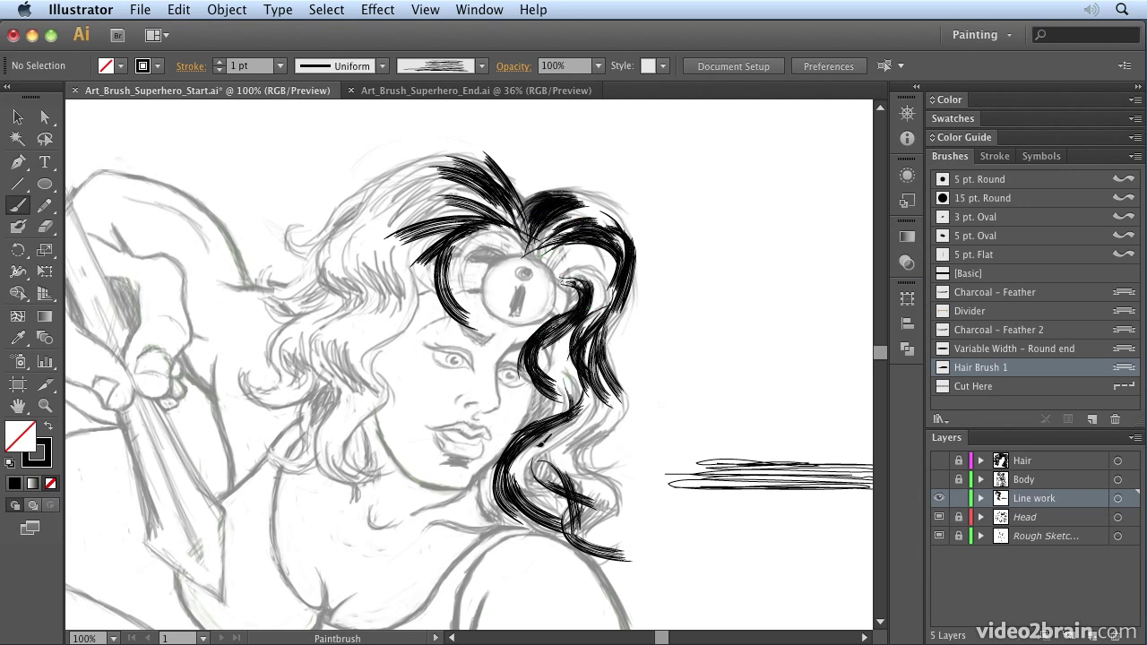
drag(541, 439, 577, 451)
mouse_move(617, 414)
mouse_down()
mouse_move(568, 466)
mouse_move(620, 497)
mouse_up()
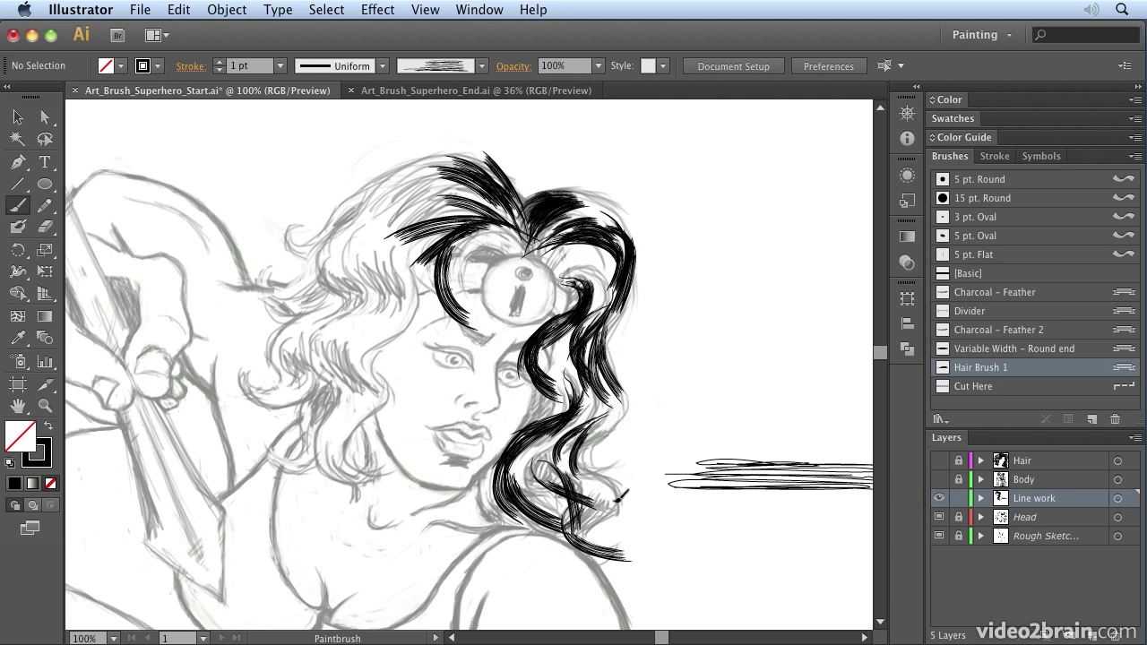
mouse_move(448, 183)
mouse_down()
mouse_move(351, 255)
mouse_move(300, 235)
mouse_up()
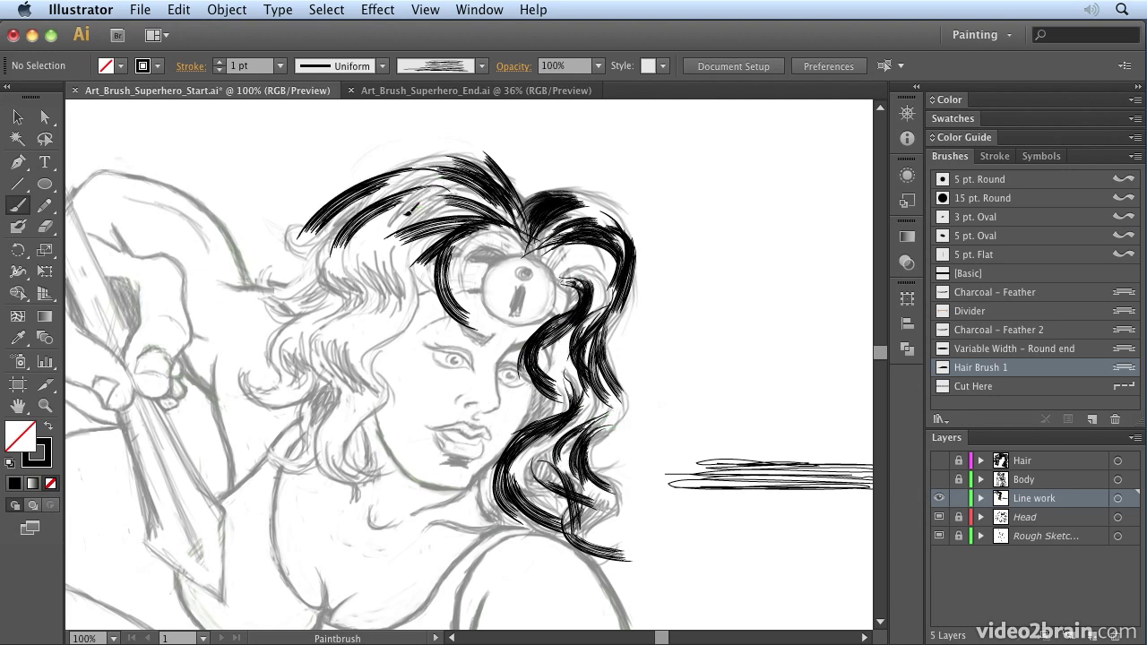
mouse_move(407, 207)
mouse_down()
mouse_move(400, 296)
mouse_move(396, 263)
mouse_move(385, 260)
mouse_move(384, 308)
mouse_up()
drag(344, 262, 371, 311)
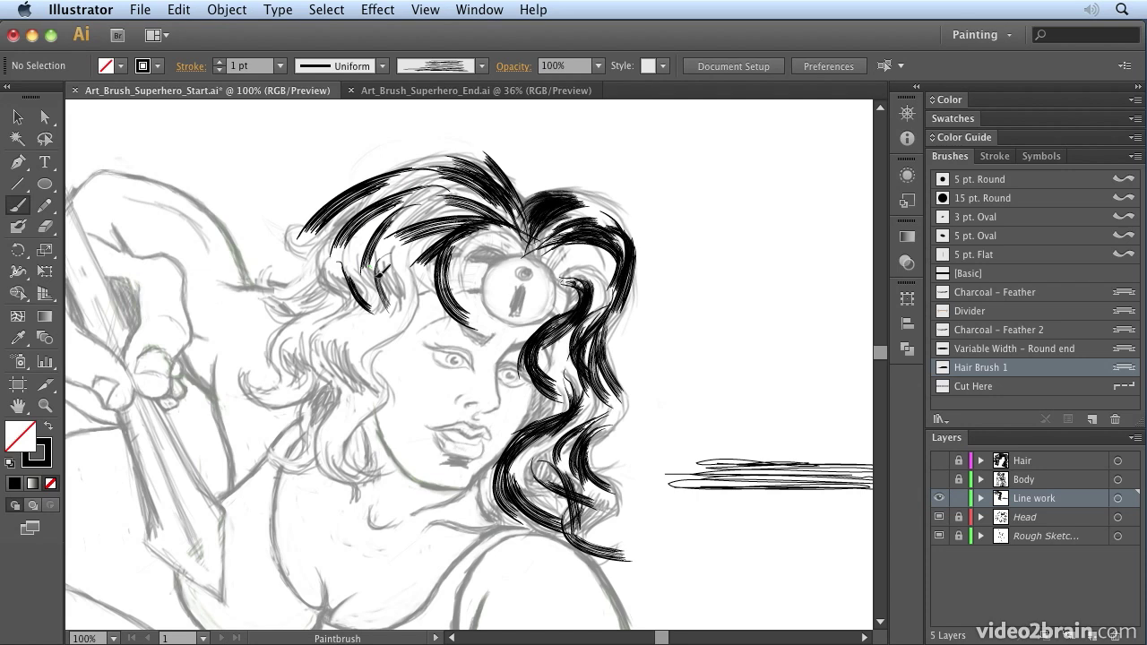
- Hide Line work, show the Hair layer, and delete all artwork on the Line work layer
click(938, 499)
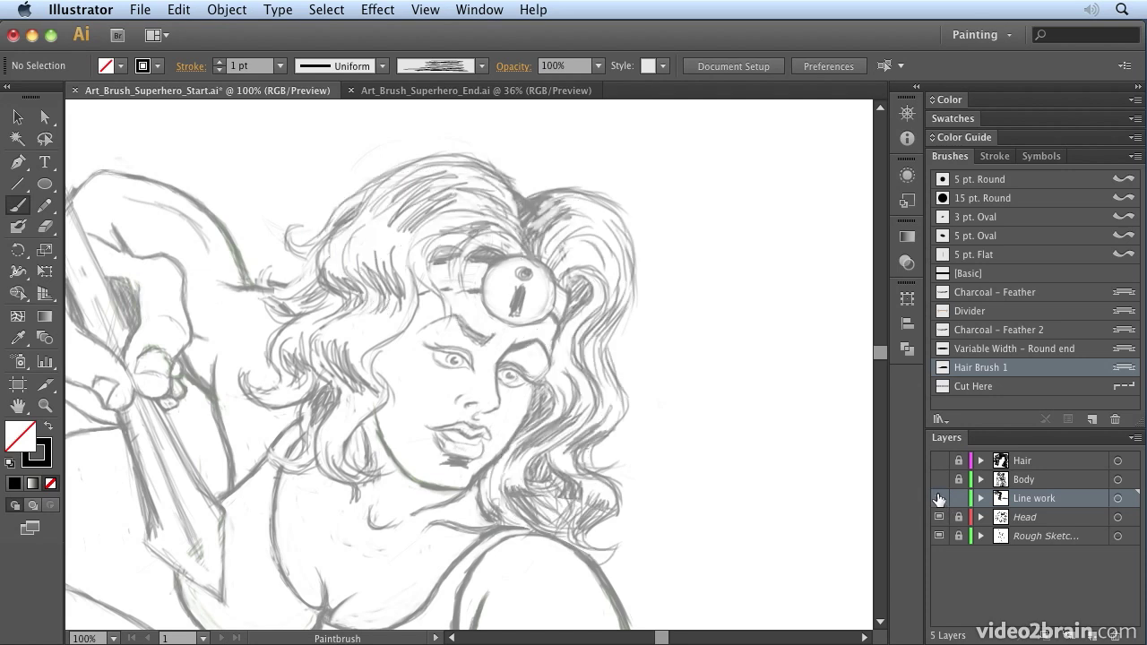
click(939, 461)
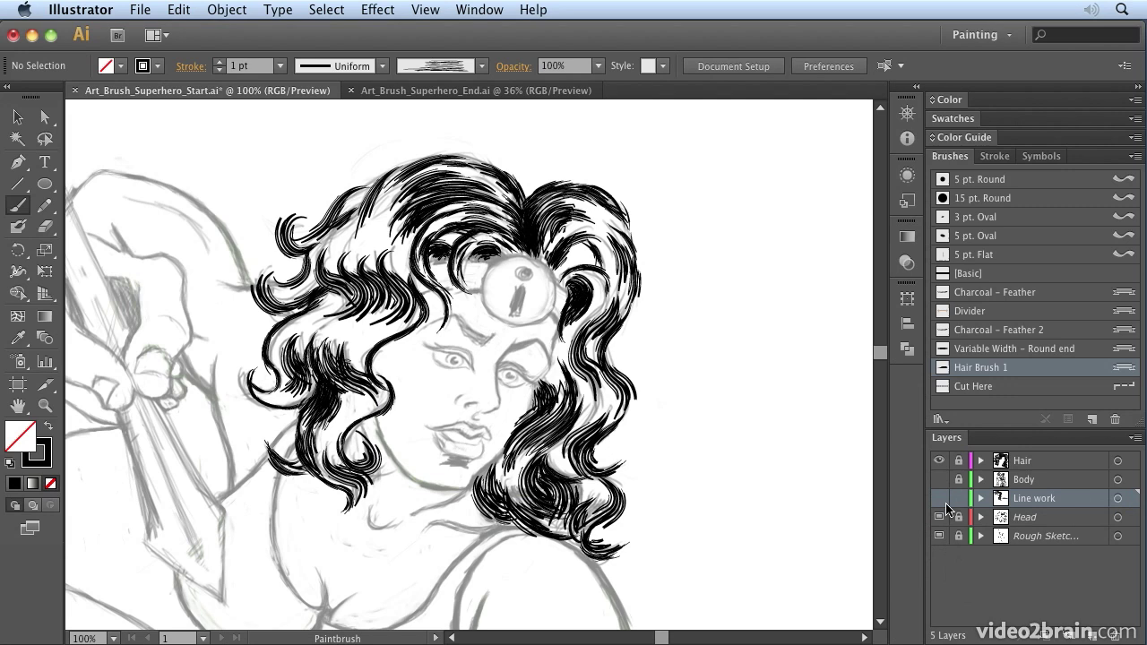
click(1117, 498)
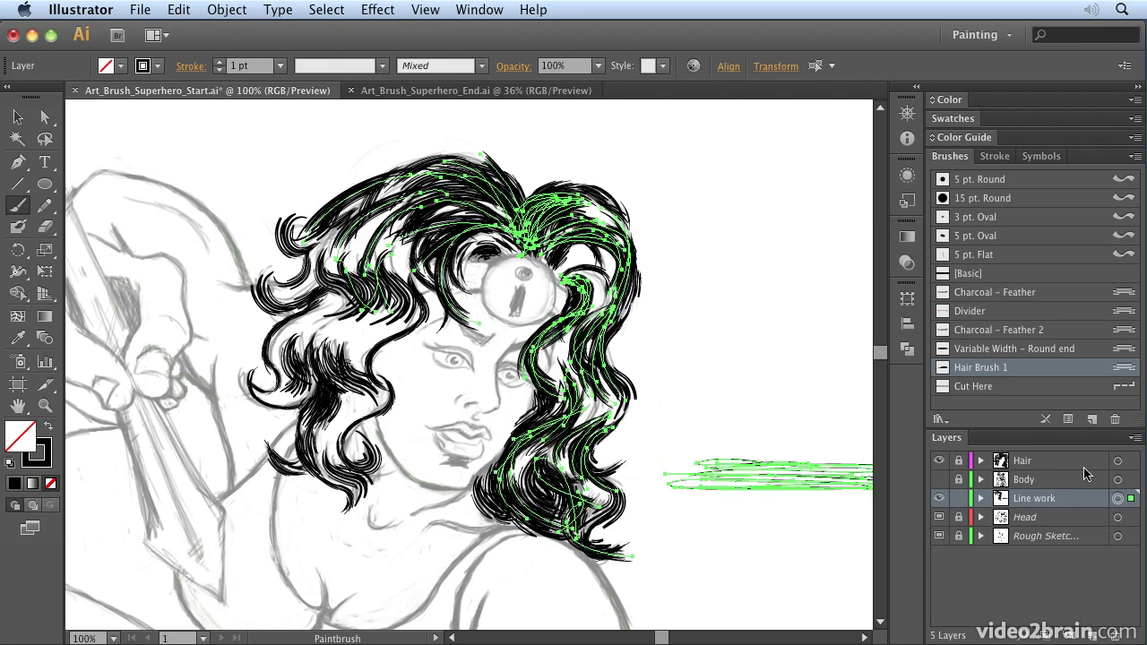
key(Delete)
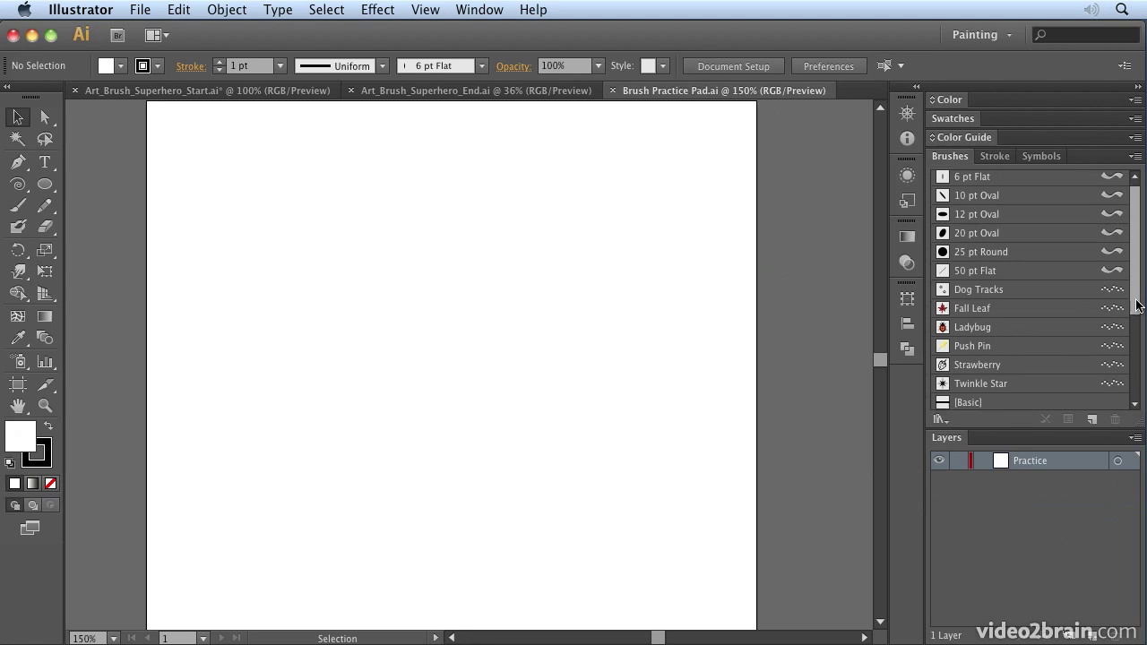
- Pick the Arrow art brush for the Paintbrush tool
drag(1136, 305, 1142, 390)
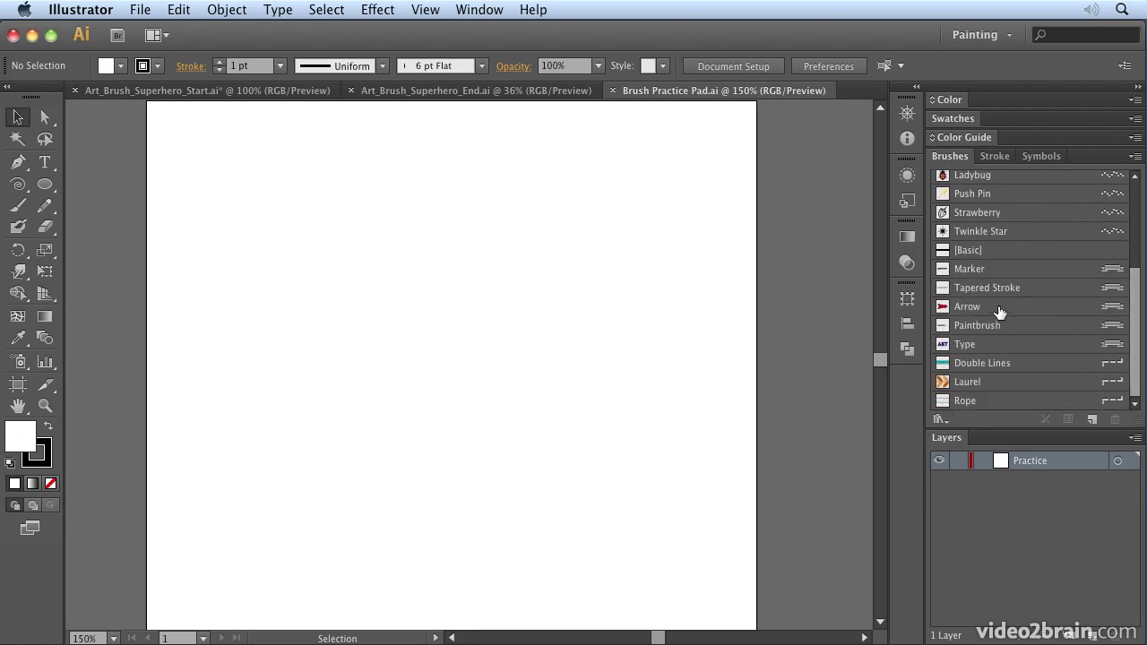
click(961, 310)
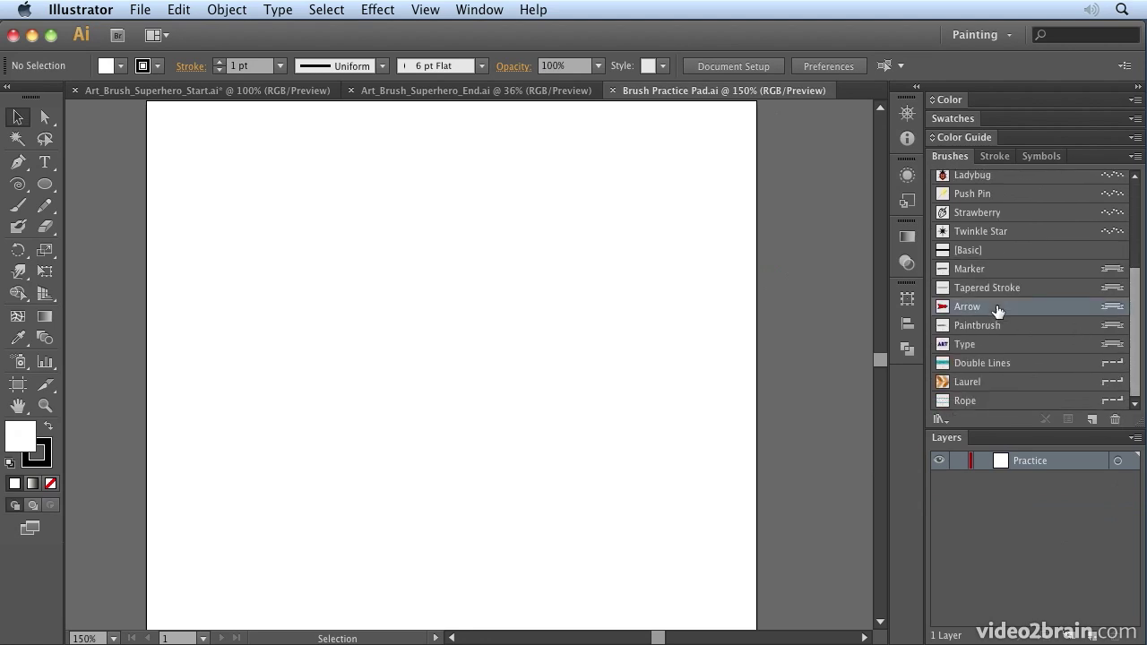
click(17, 204)
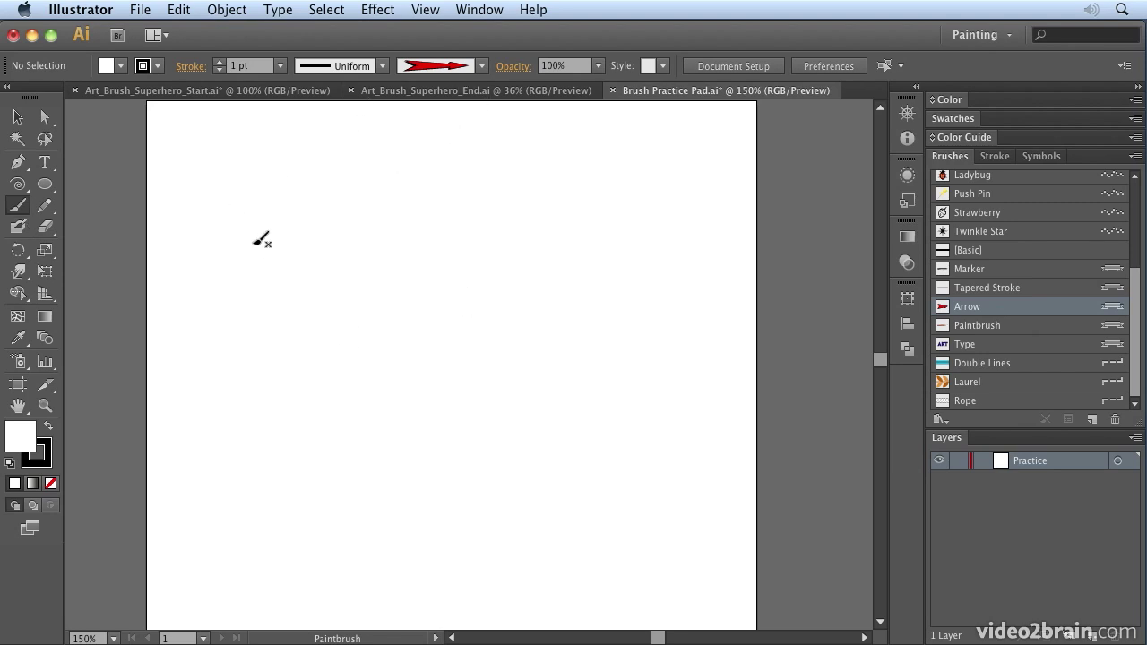
- Paint curving Arrow strokes across the practice pad, then undo the lower-right spiral stroke
mouse_move(211, 228)
mouse_down()
mouse_move(308, 243)
mouse_move(388, 194)
mouse_move(508, 167)
mouse_move(618, 202)
mouse_up()
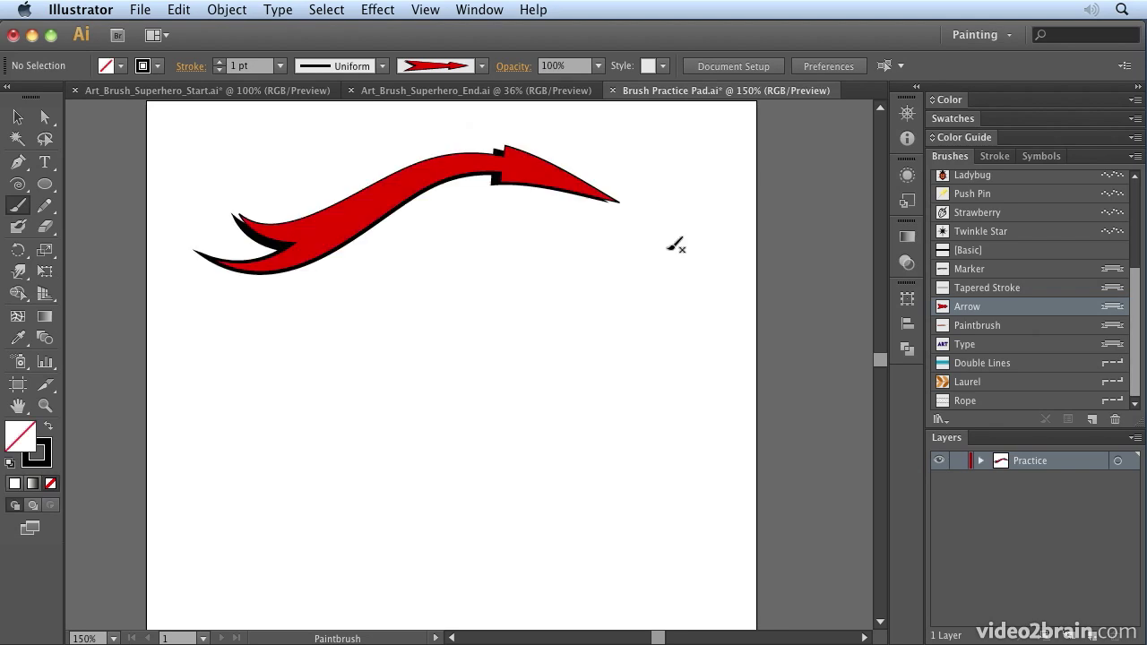
mouse_move(683, 260)
mouse_down()
mouse_move(583, 237)
mouse_move(384, 262)
mouse_up()
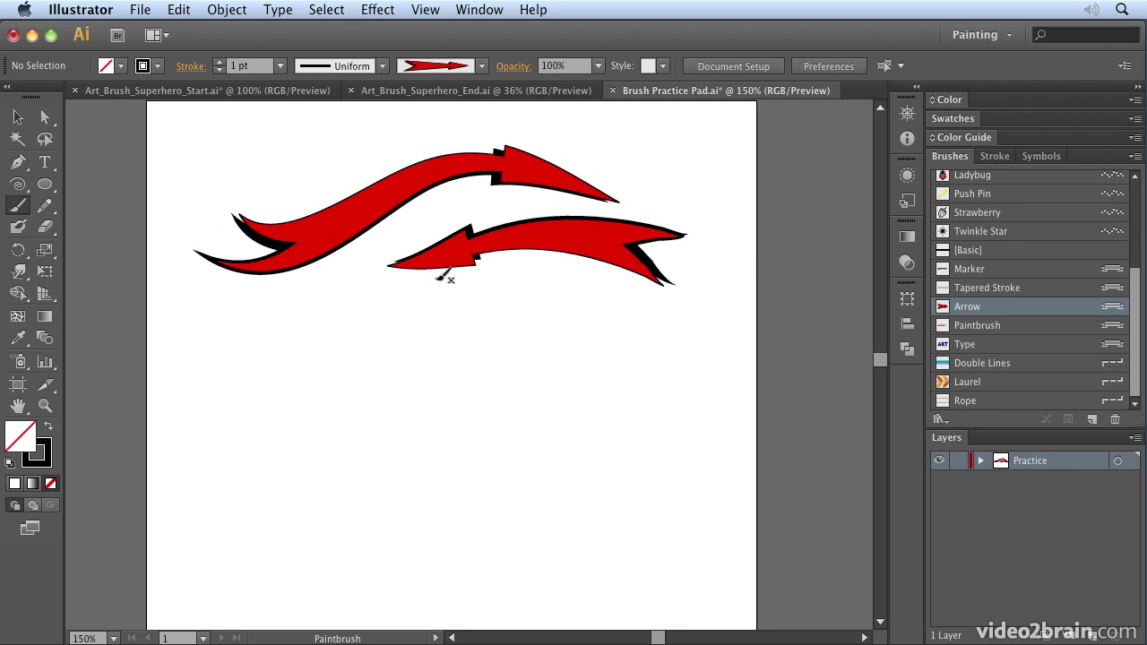
drag(578, 280, 518, 284)
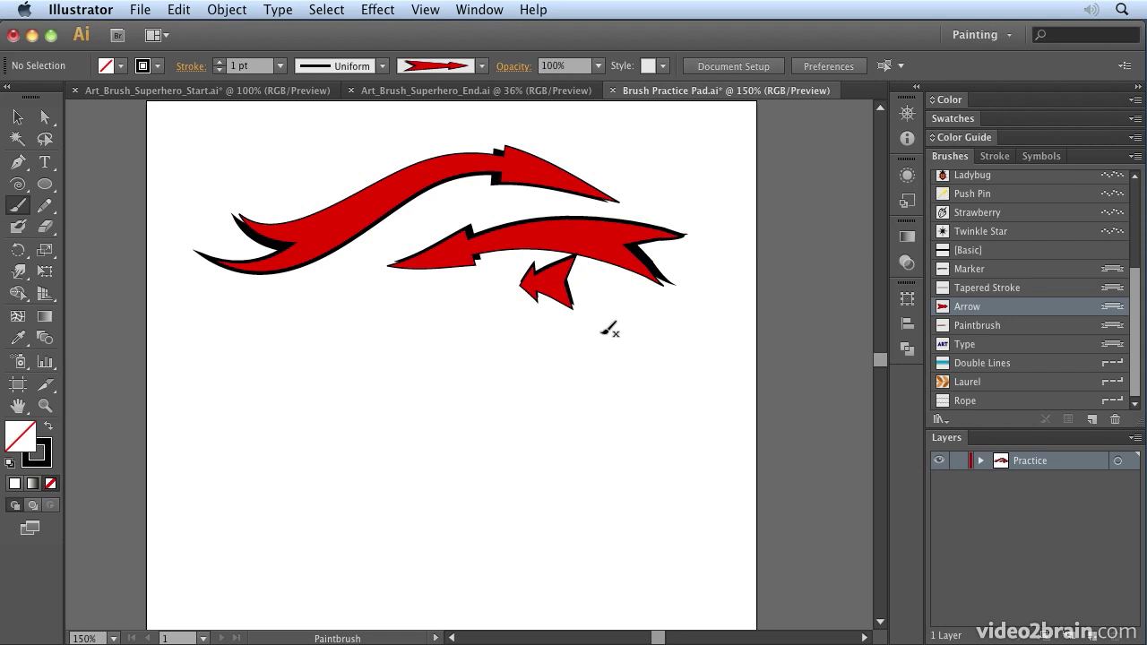
drag(204, 374, 206, 373)
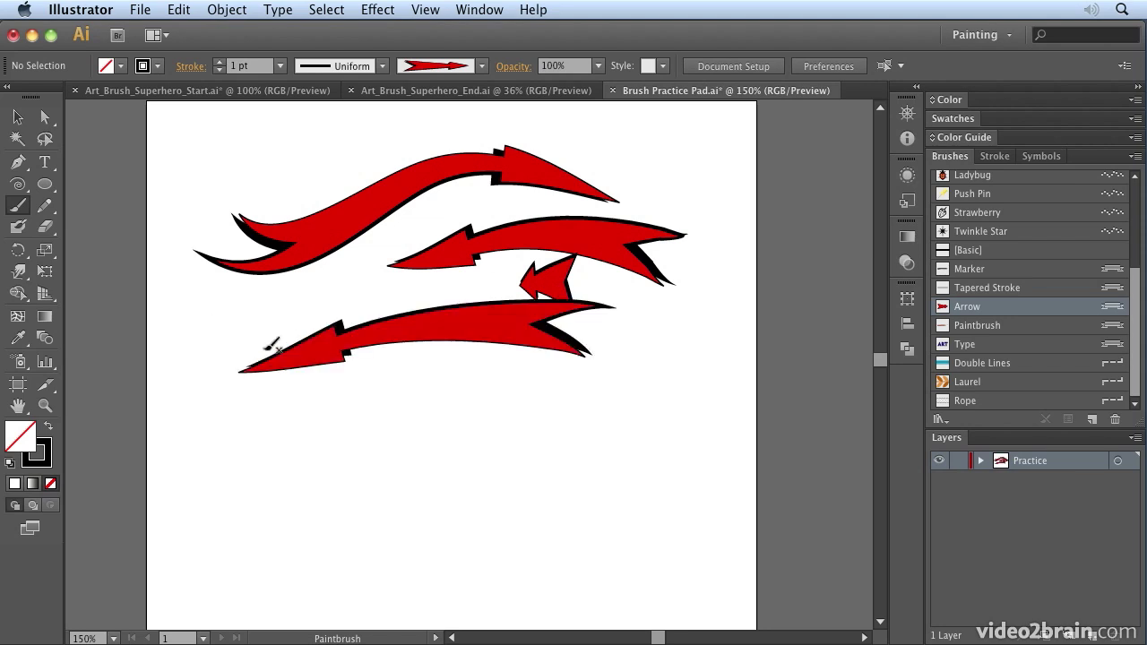
drag(664, 372, 623, 371)
drag(707, 420, 672, 434)
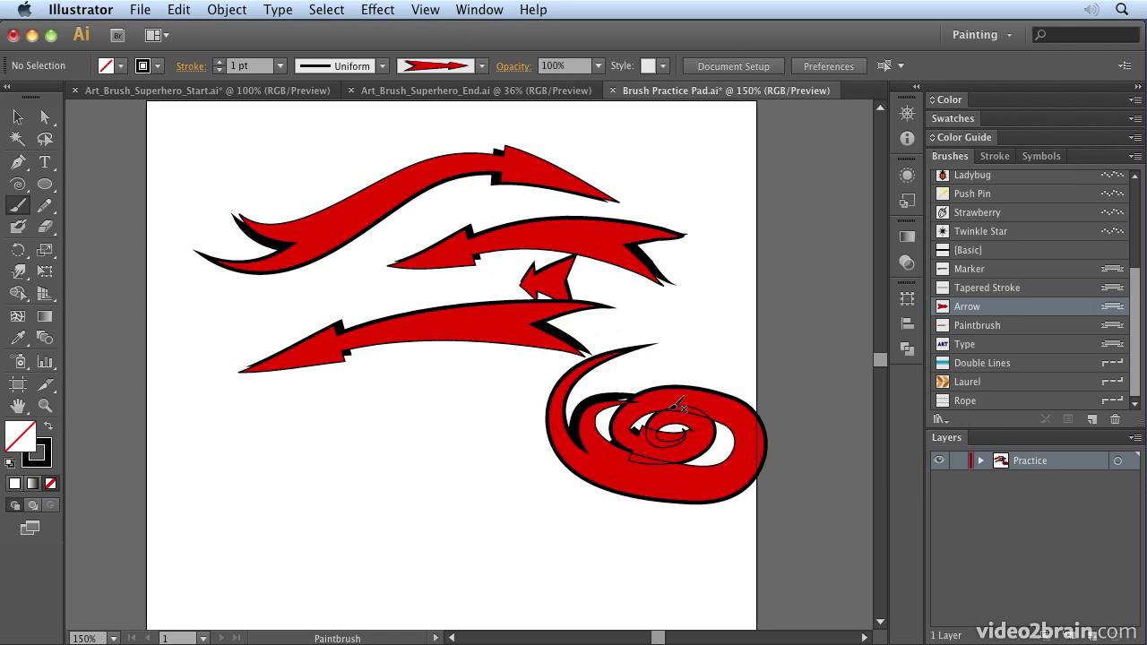
key(ctrl+z)
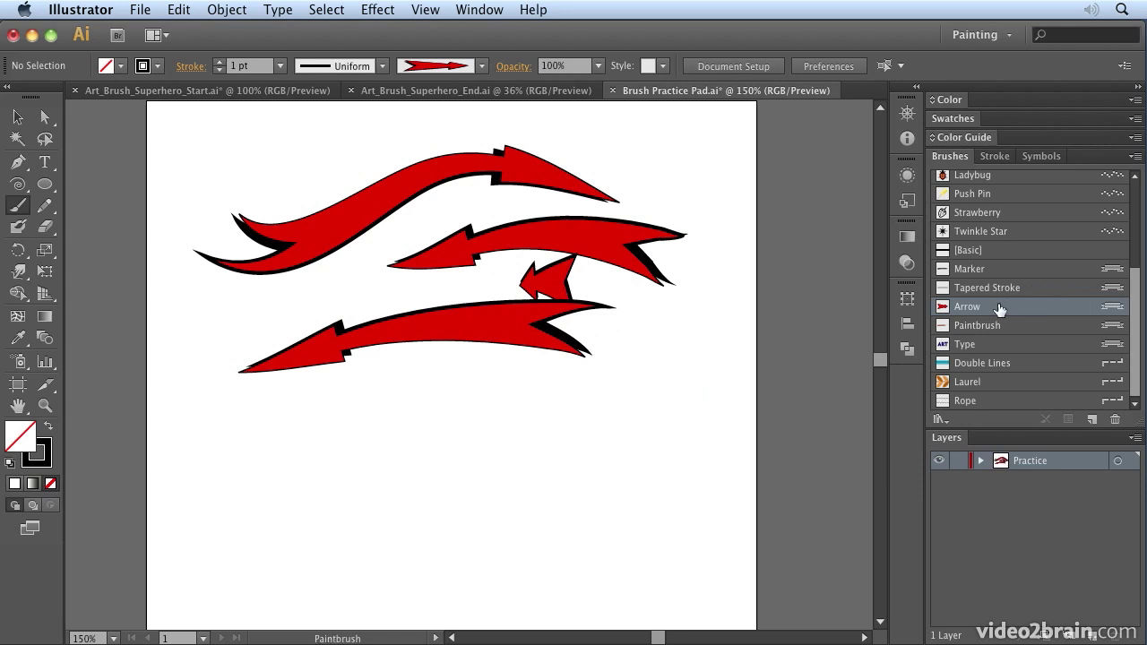
- Set the Arrow brush to Stretch Between Guides with the start guide below the arrowhead, applied to existing strokes
double_click(940, 308)
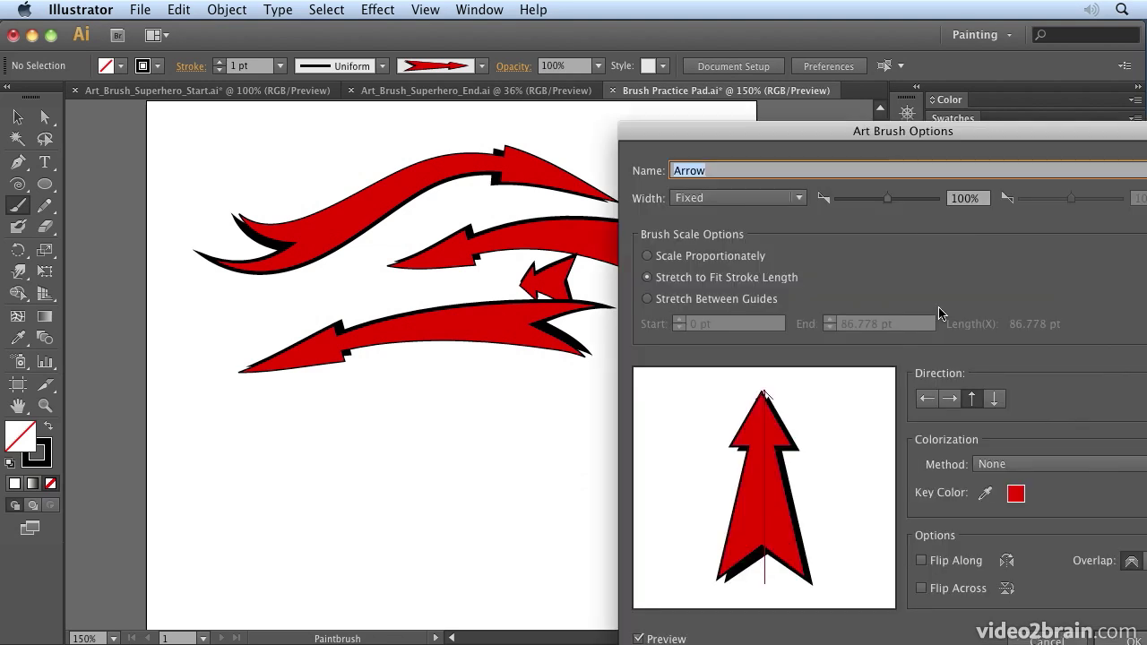
drag(852, 136, 803, 114)
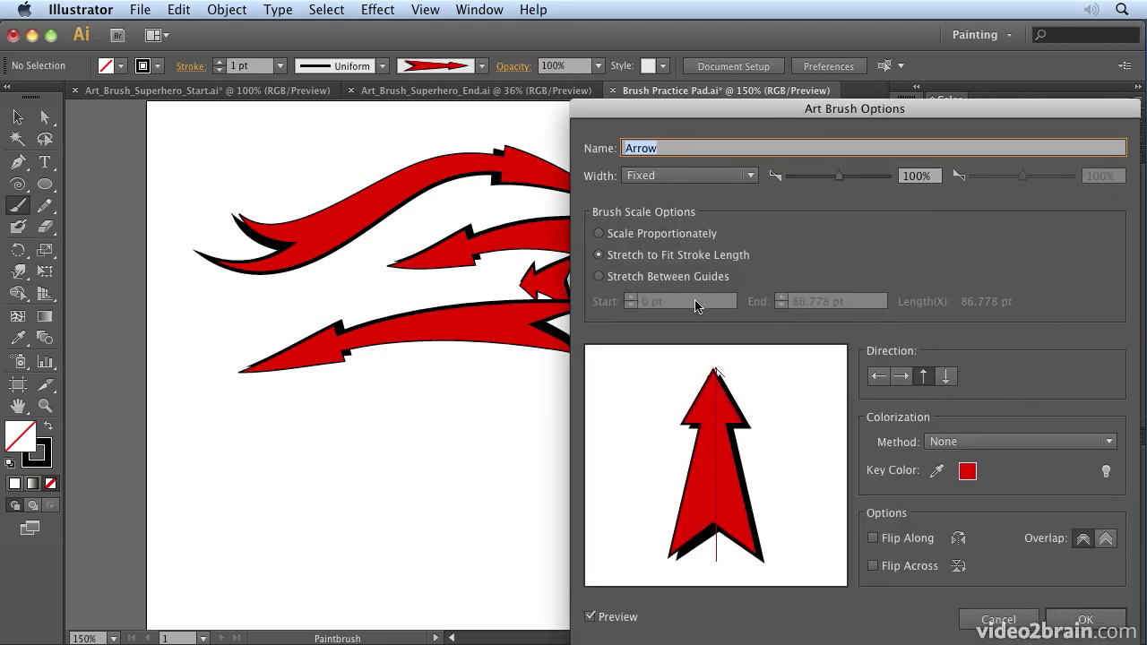
click(599, 276)
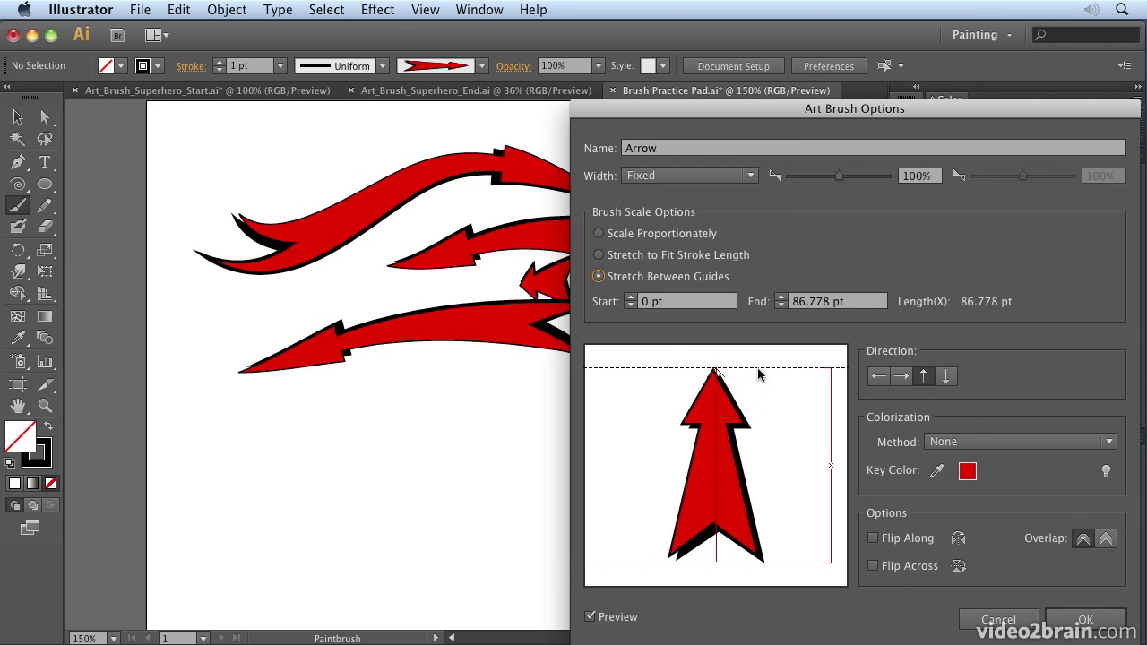
drag(758, 374, 774, 437)
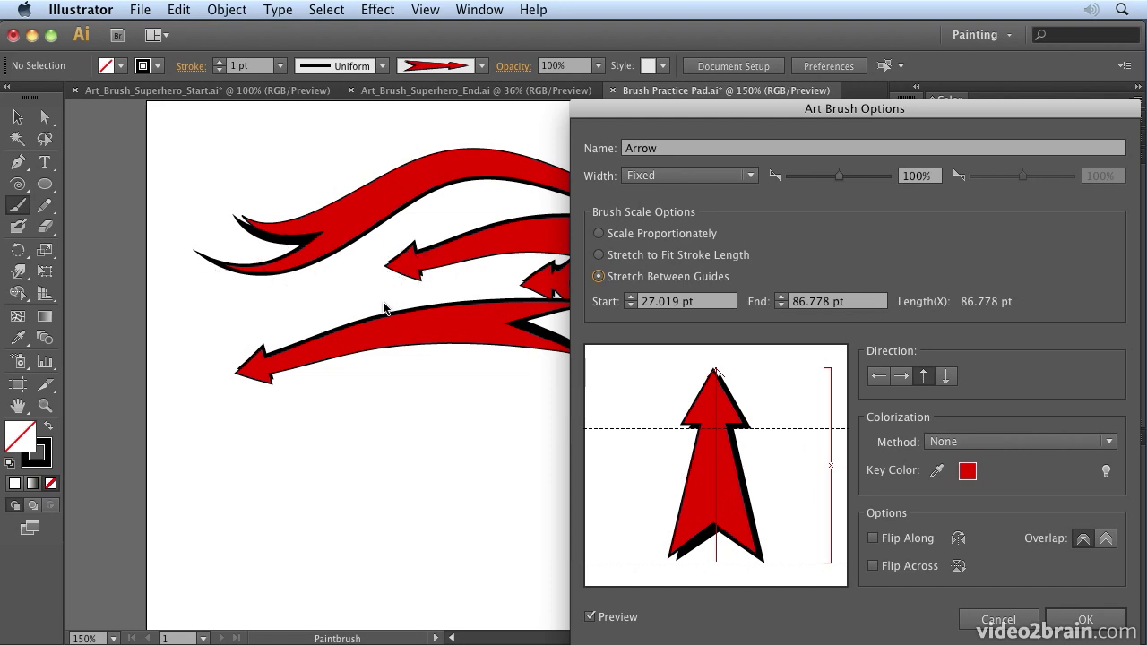
click(1084, 619)
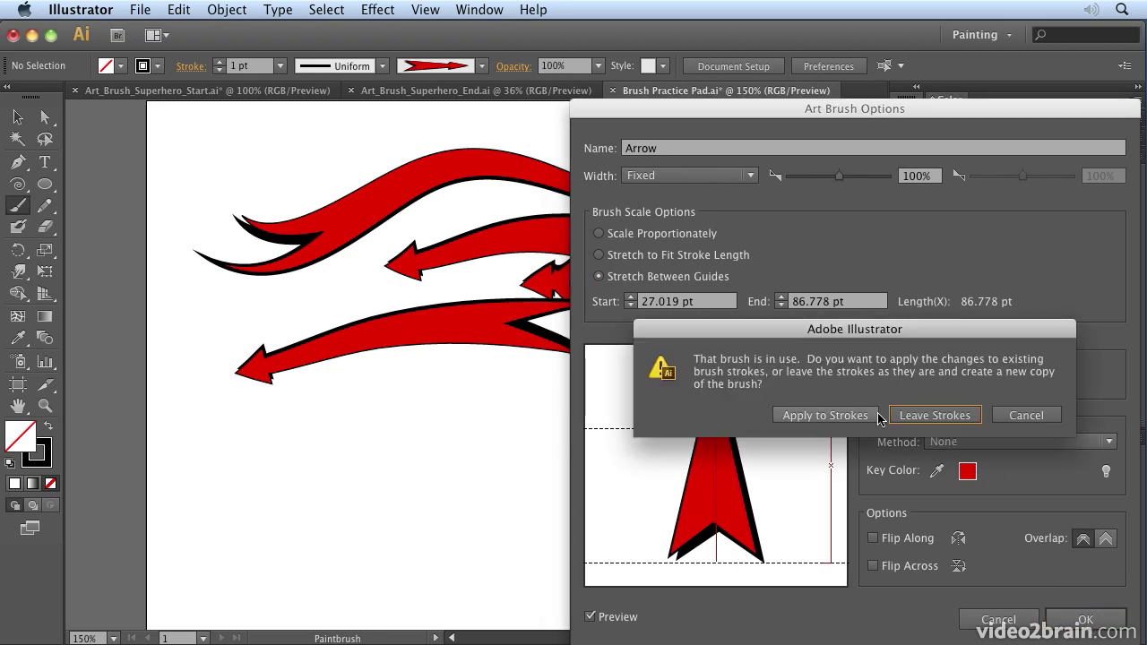
click(910, 414)
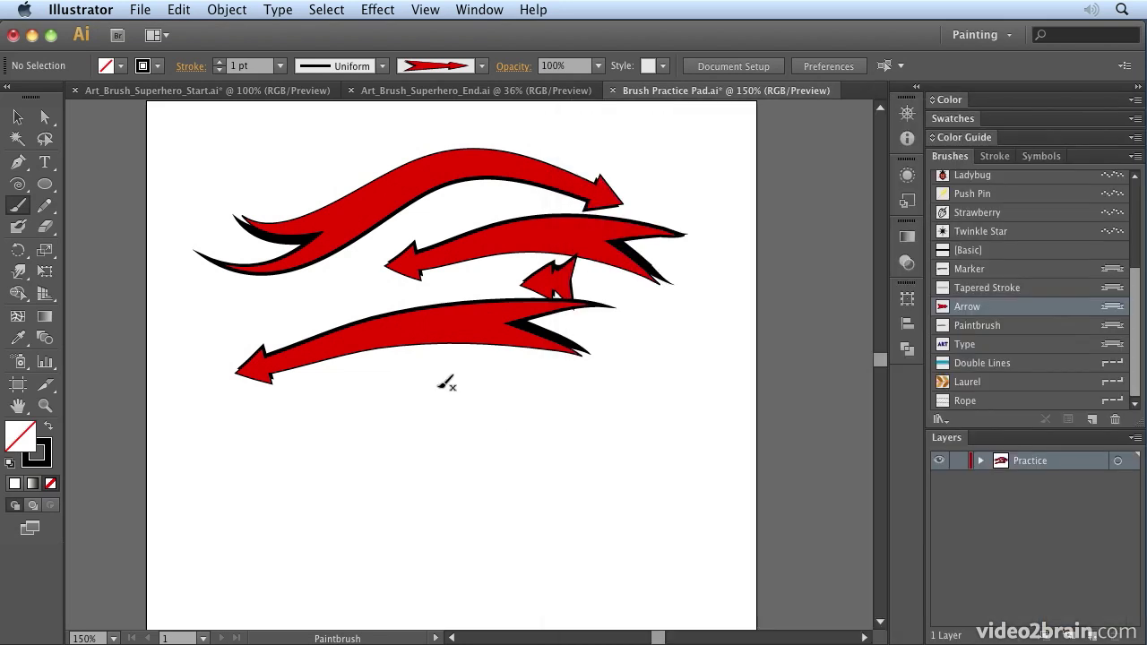
- Paint three more Arrow strokes in the lower half, including a wavy and a looping one
mouse_move(312, 398)
mouse_down()
mouse_move(359, 424)
mouse_move(478, 389)
mouse_move(606, 409)
mouse_up()
mouse_move(451, 459)
mouse_down()
mouse_move(556, 493)
mouse_move(652, 392)
mouse_up()
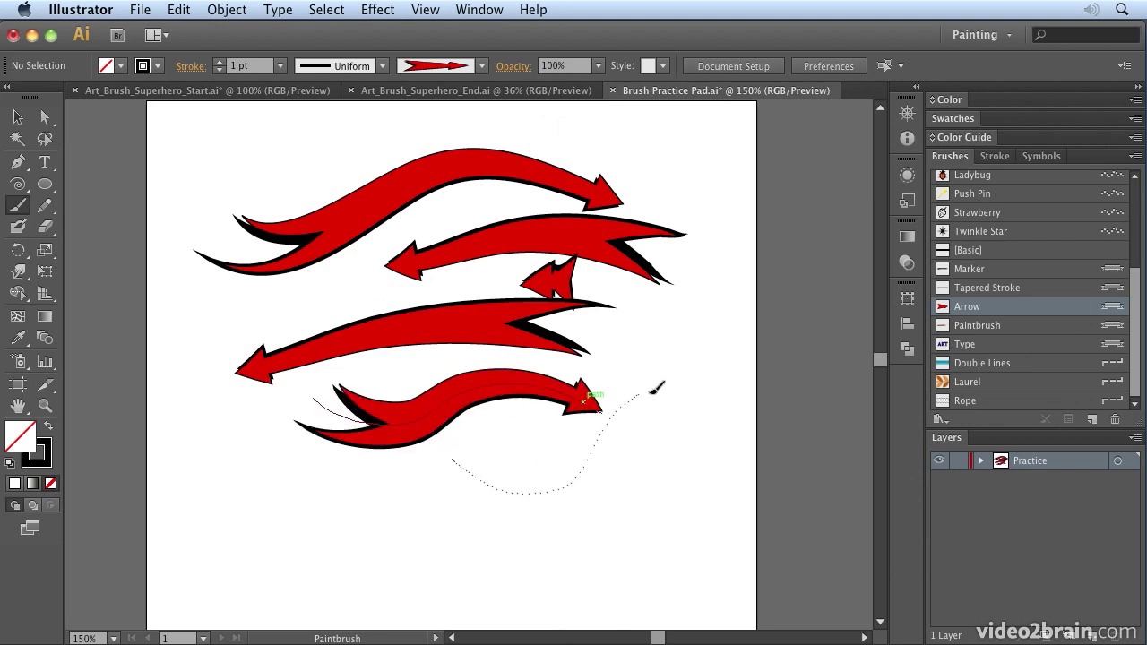
drag(704, 434, 707, 436)
mouse_move(265, 496)
mouse_down()
mouse_move(289, 531)
mouse_move(509, 552)
mouse_up()
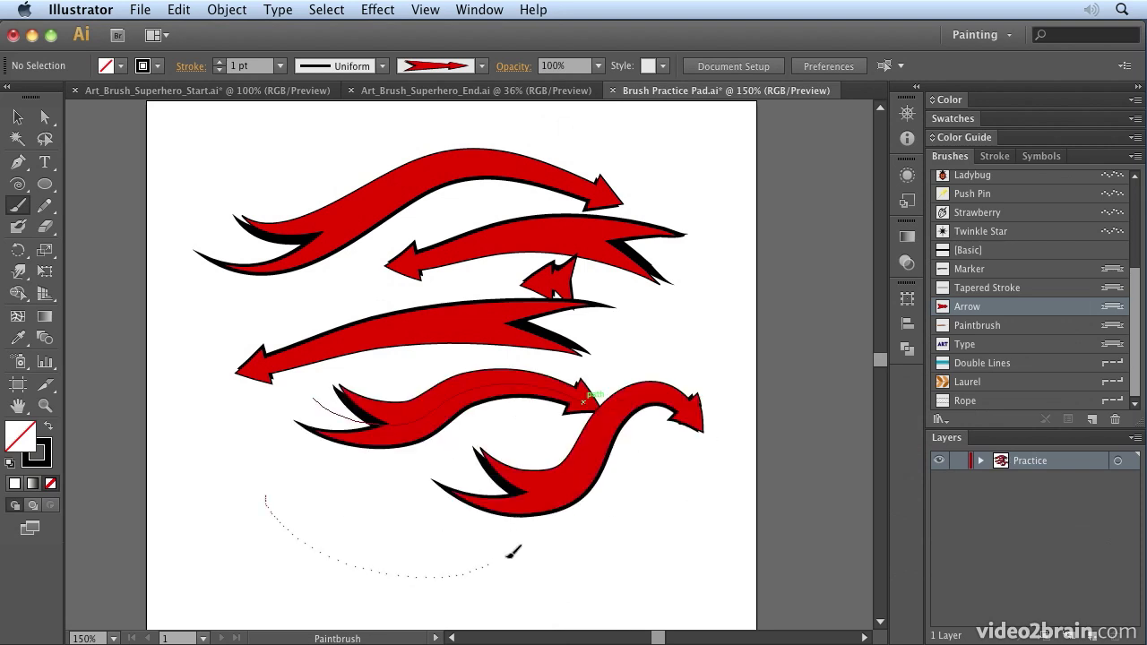
mouse_move(665, 552)
mouse_down()
mouse_move(579, 583)
mouse_move(566, 557)
mouse_up()
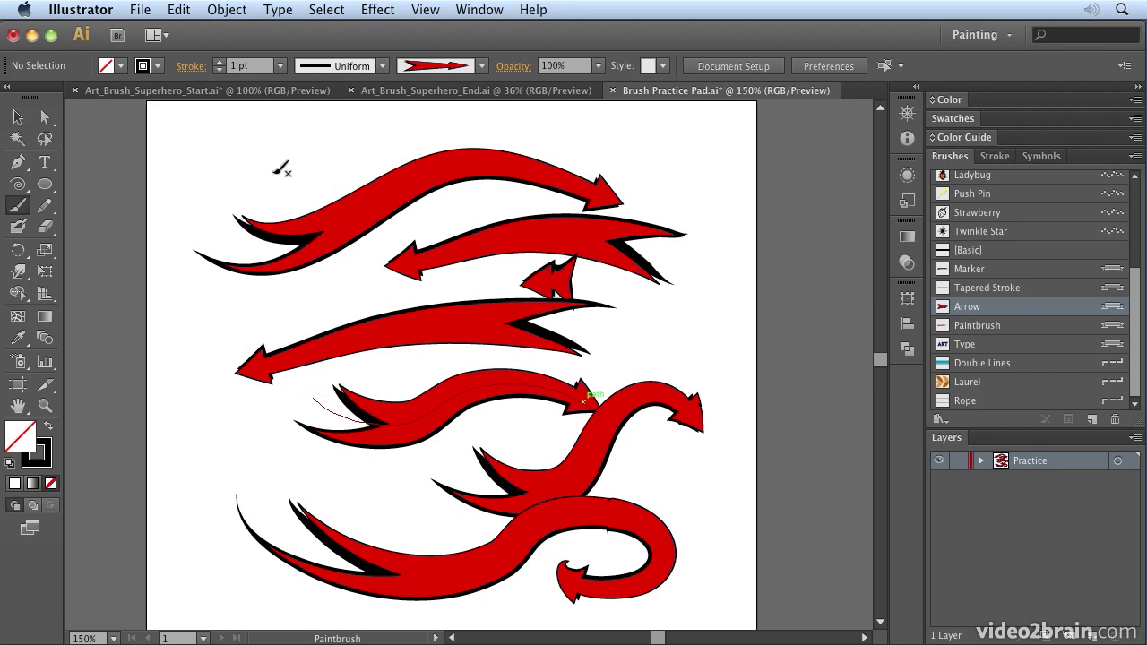
- Select every stroke on the pad and restyle them with the Paintbrush art brush
click(16, 121)
mouse_move(258, 139)
mouse_down()
mouse_move(615, 457)
mouse_move(645, 560)
mouse_up()
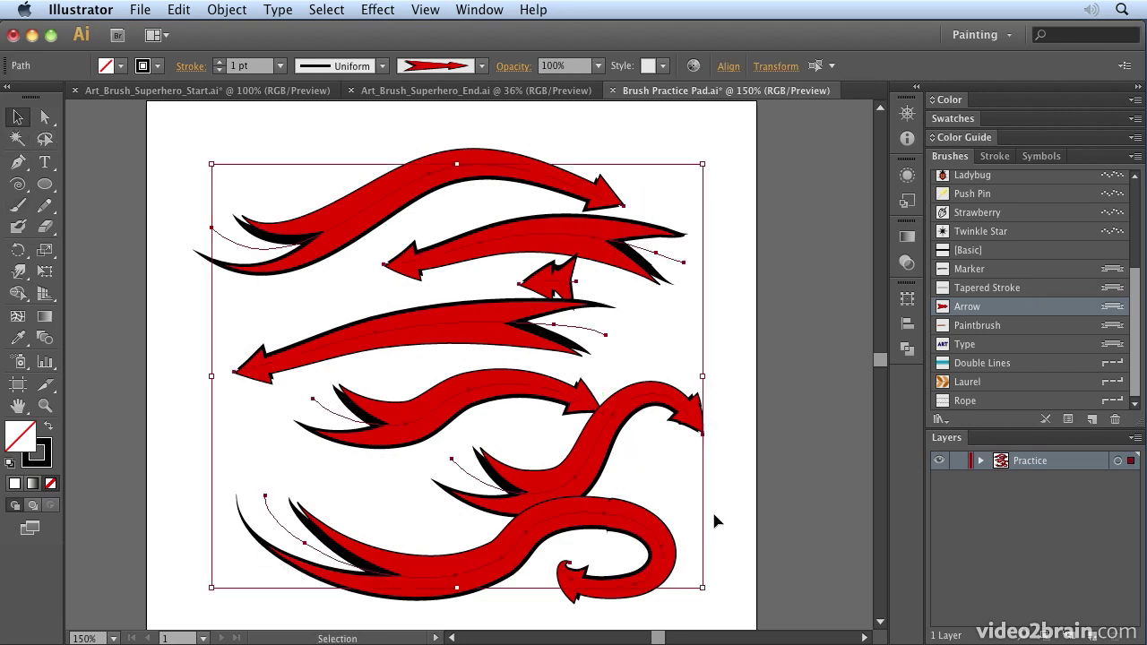
click(946, 328)
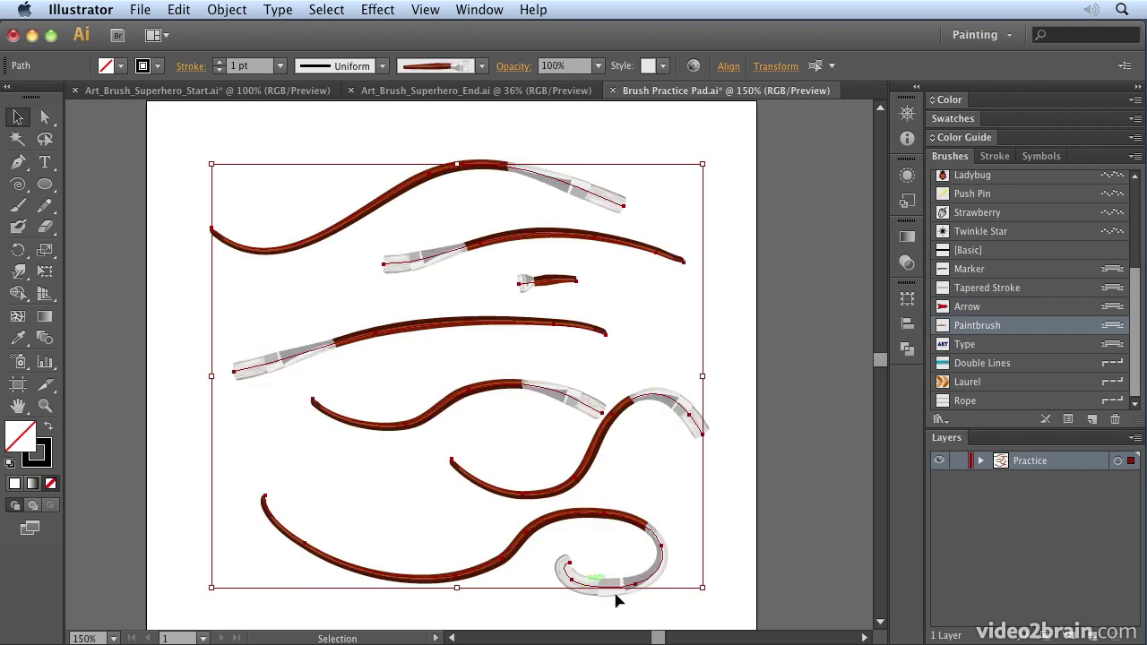
- Set the Paintbrush brush to Stretch Between Guides above the ferrule, apply to strokes, then delete them
double_click(940, 334)
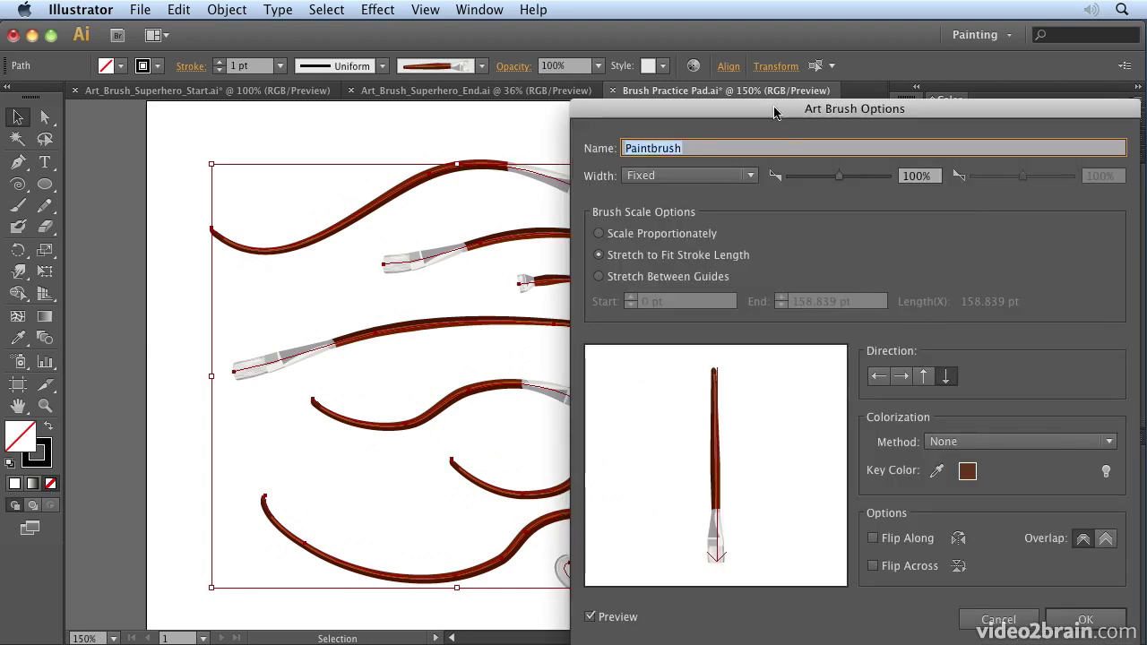
drag(785, 108, 839, 29)
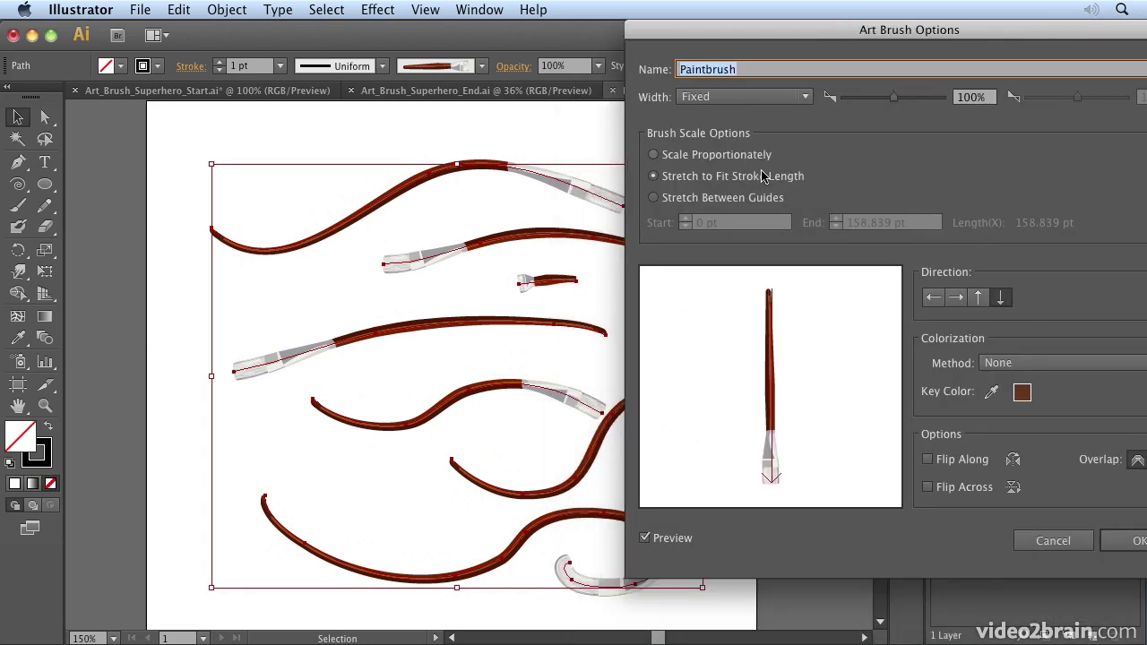
click(722, 199)
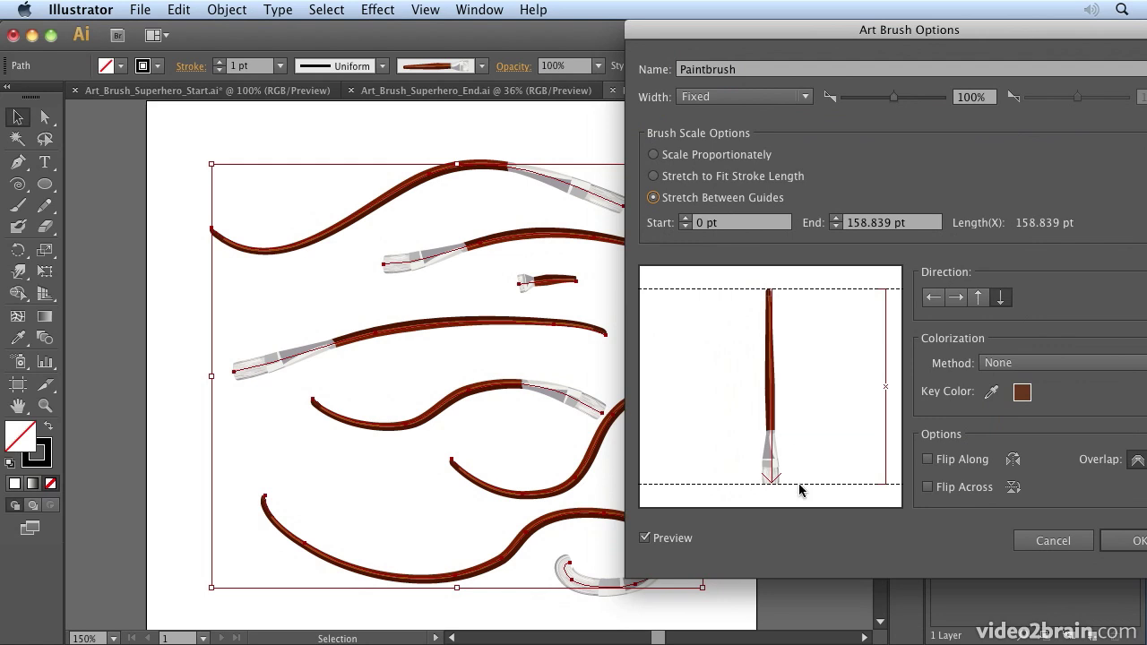
drag(799, 483, 799, 466)
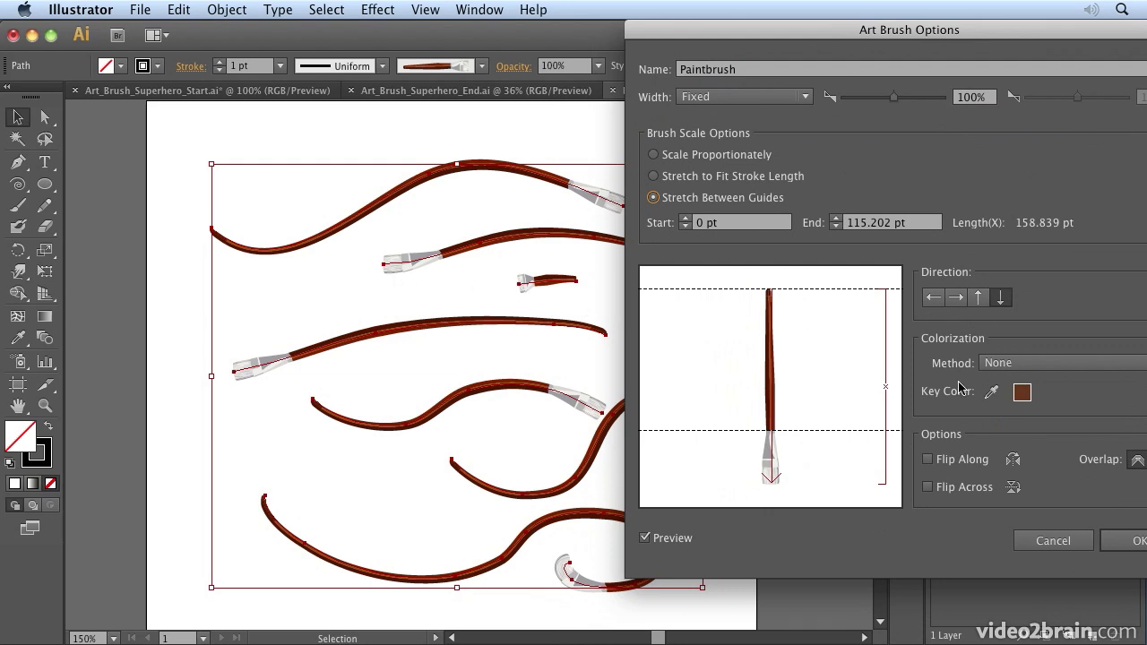
click(1100, 544)
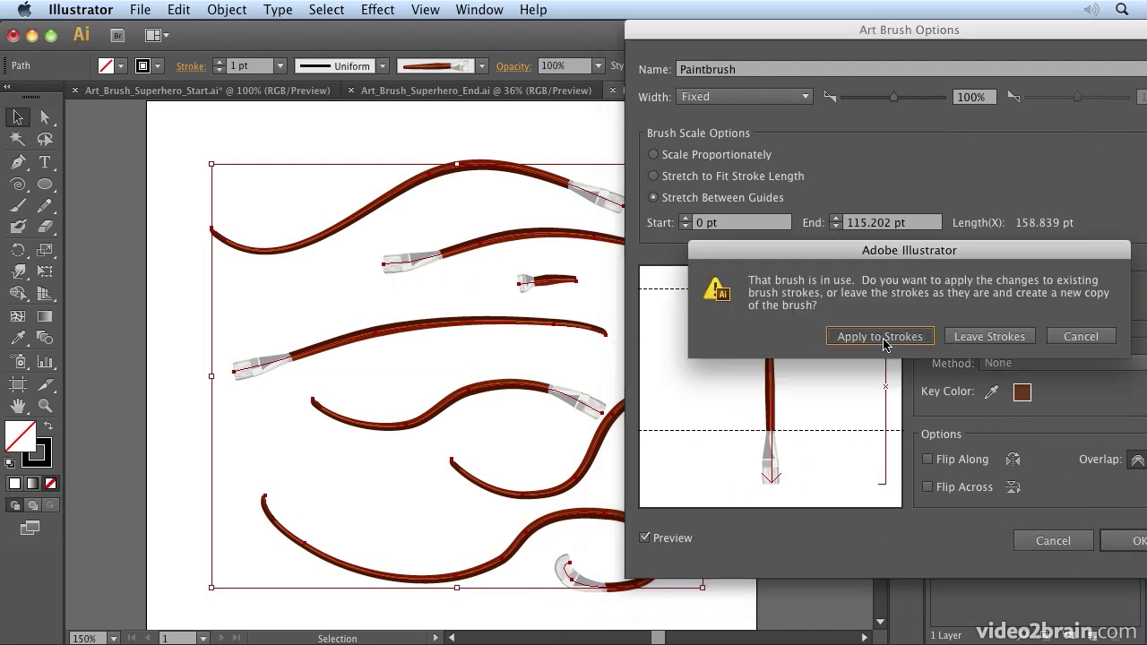
click(869, 338)
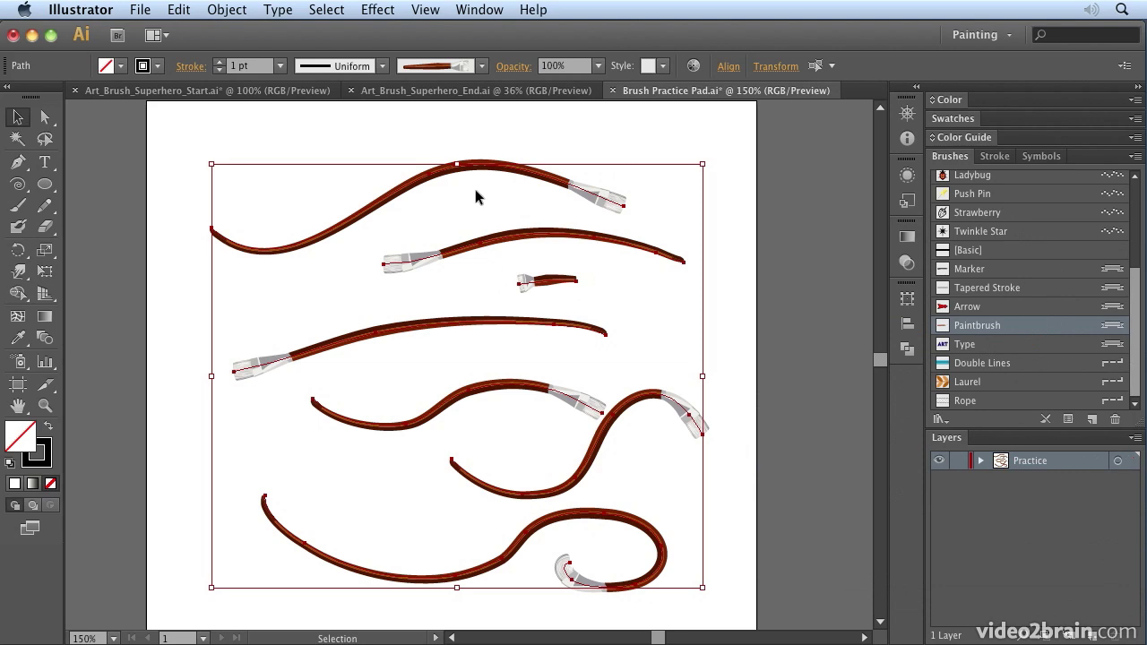
key(Delete)
- Paint six horizontal Paintbrush strokes down the practice artboard
click(18, 205)
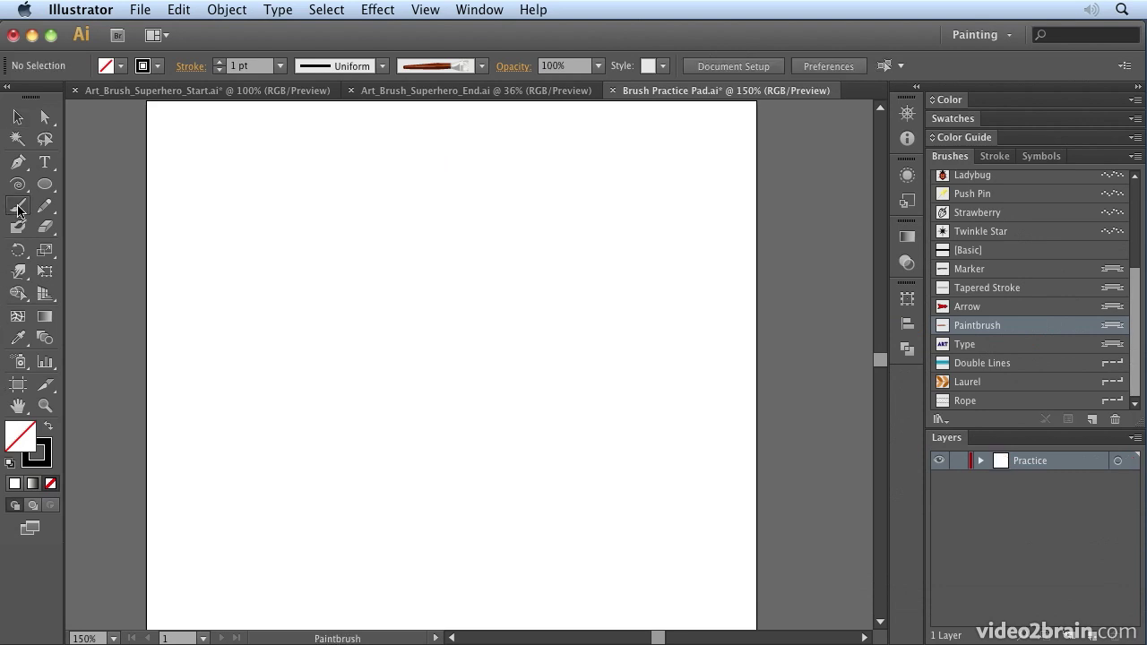
drag(274, 231, 679, 229)
drag(583, 291, 289, 310)
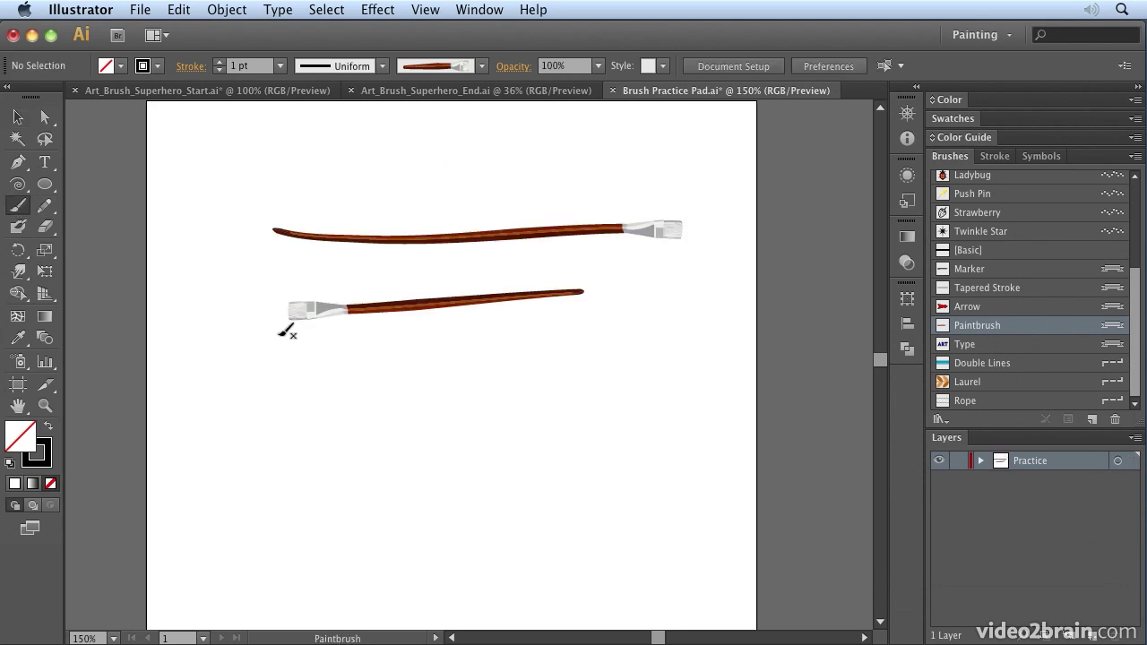
drag(303, 349, 698, 362)
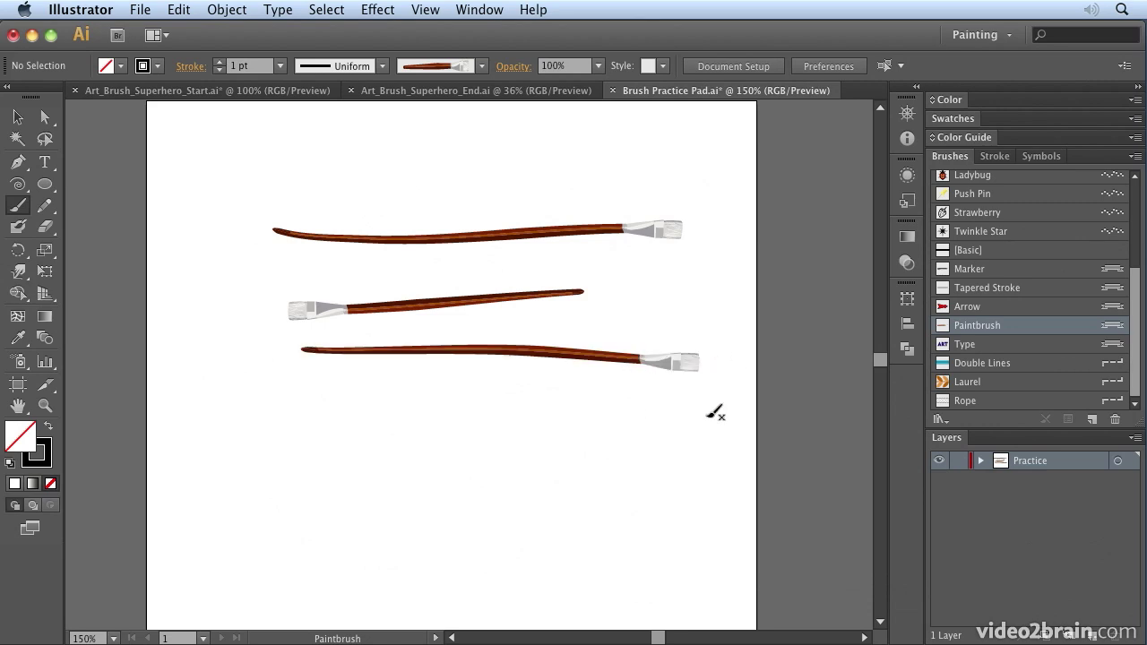
drag(655, 414, 250, 416)
drag(285, 465, 772, 473)
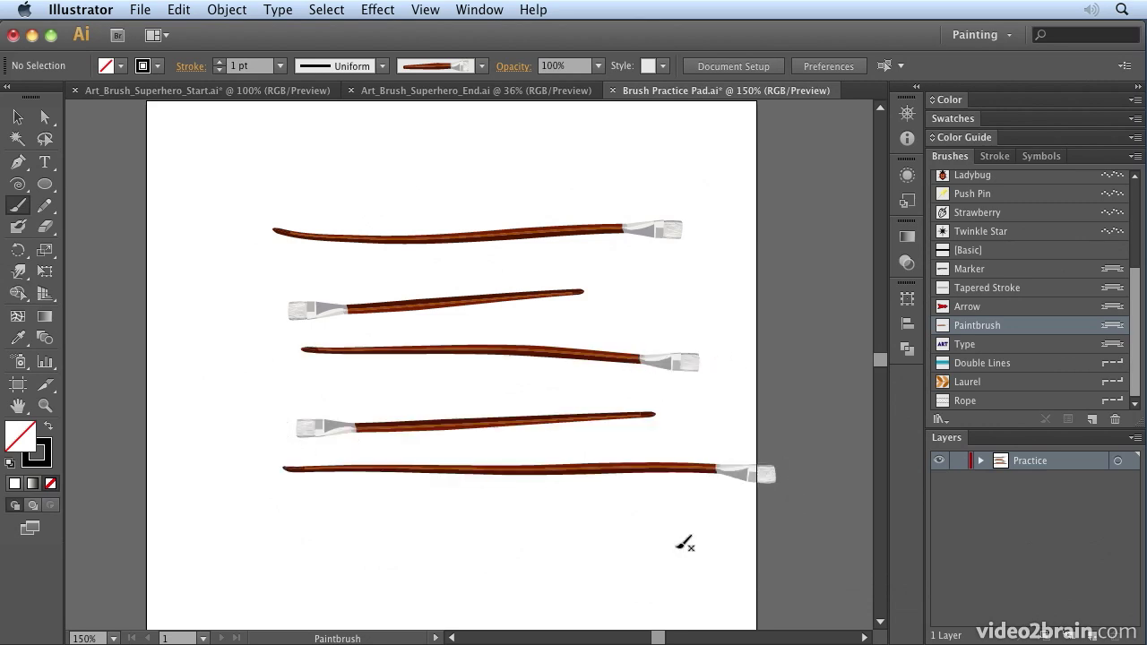
drag(696, 499, 238, 522)
- Paint three arcing vertical Paintbrush strokes across the horizontal ones
drag(407, 197, 513, 529)
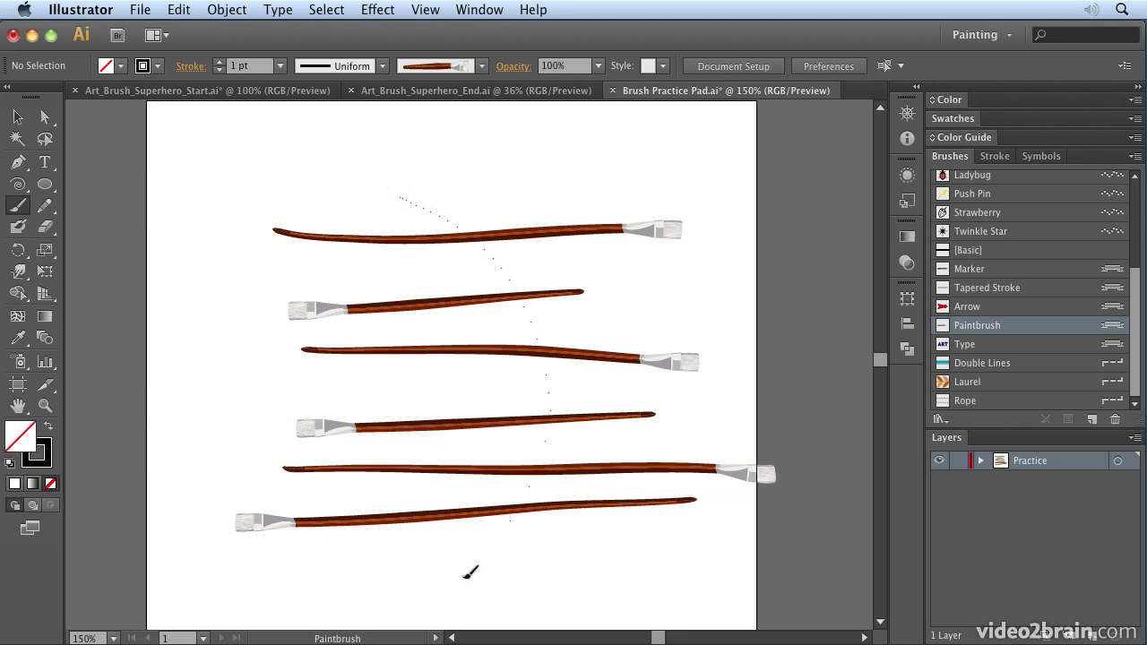
drag(350, 223, 392, 483)
mouse_move(497, 177)
mouse_down()
mouse_move(553, 196)
mouse_move(589, 437)
mouse_up()
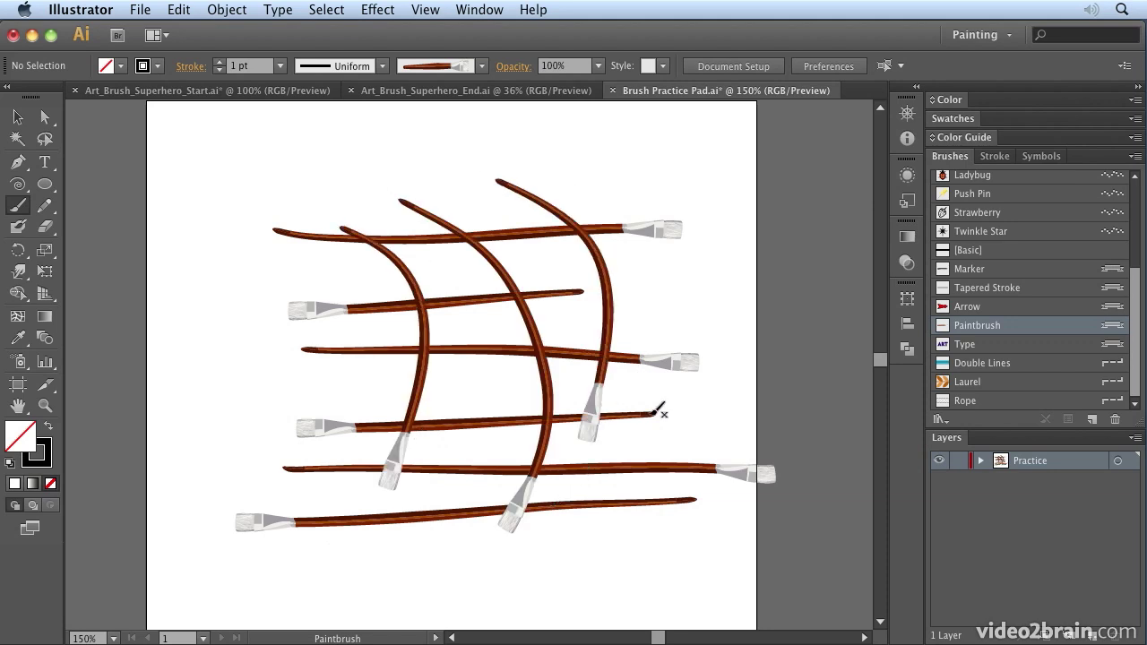